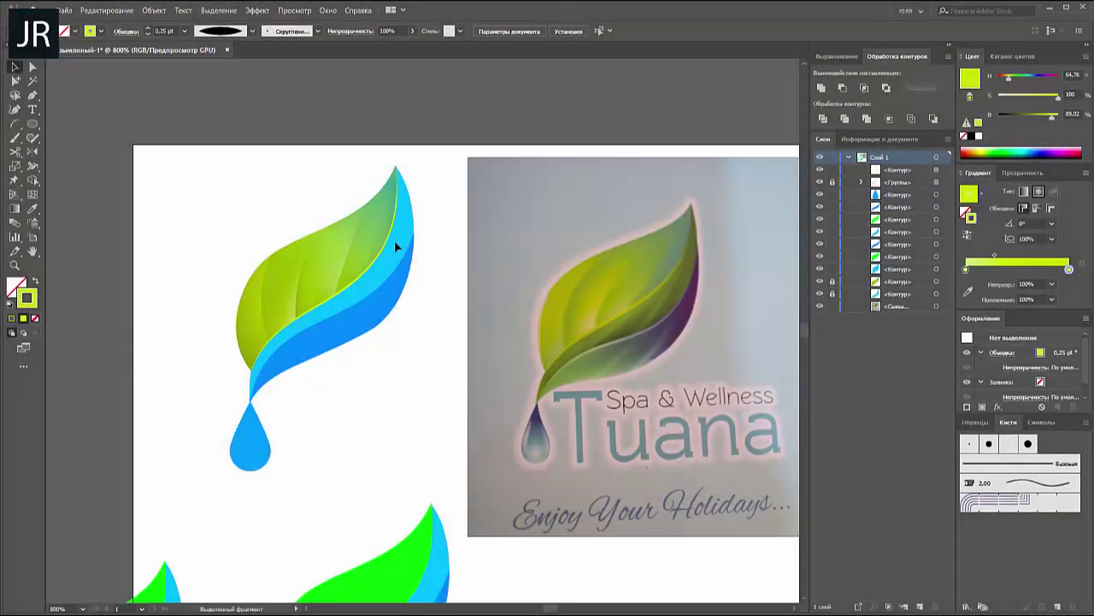
- Select the blue band along the leaf's right edge and give its fill a gradient
left_click(420, 251)
left_click(440, 274)
left_click(400, 253)
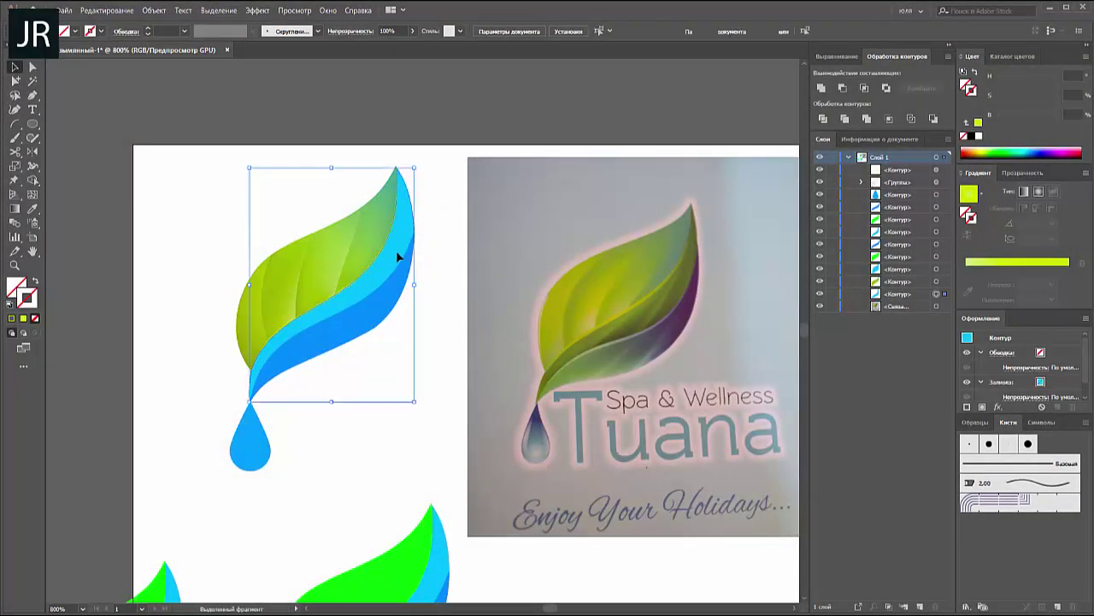
left_click(966, 214)
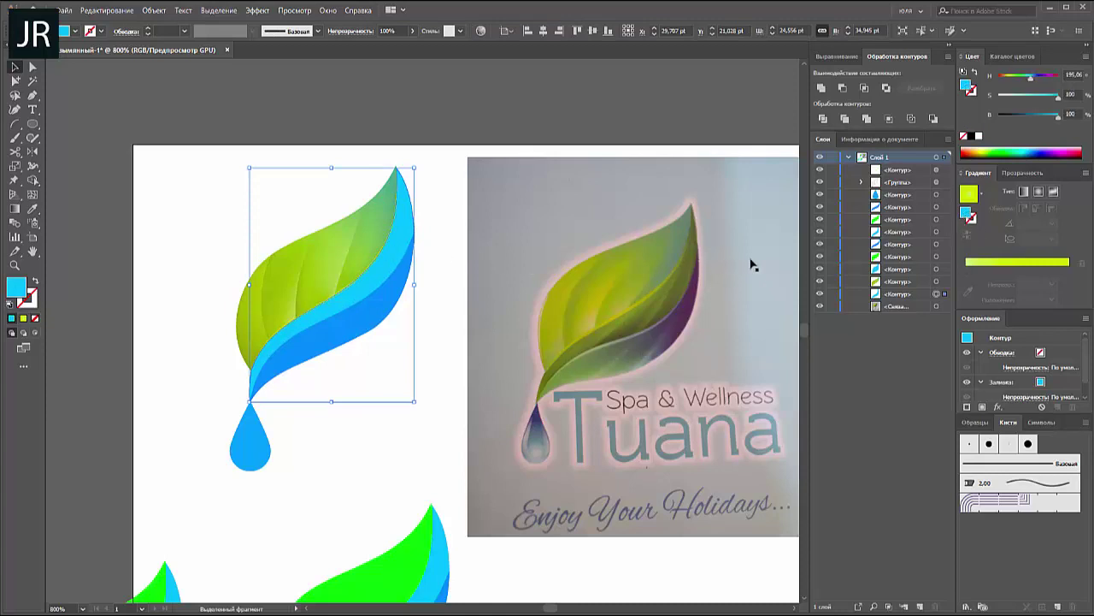
left_click(992, 270)
left_click(967, 283)
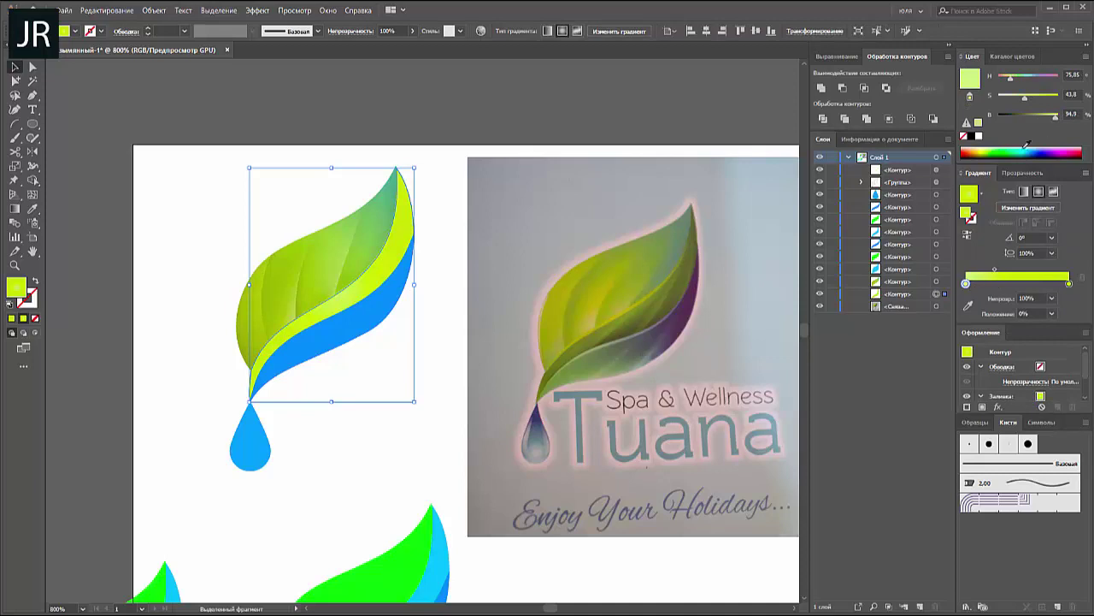
- Set both gradient stops to greens, deep at the start and paler at the end, then reverse it
left_click(989, 151)
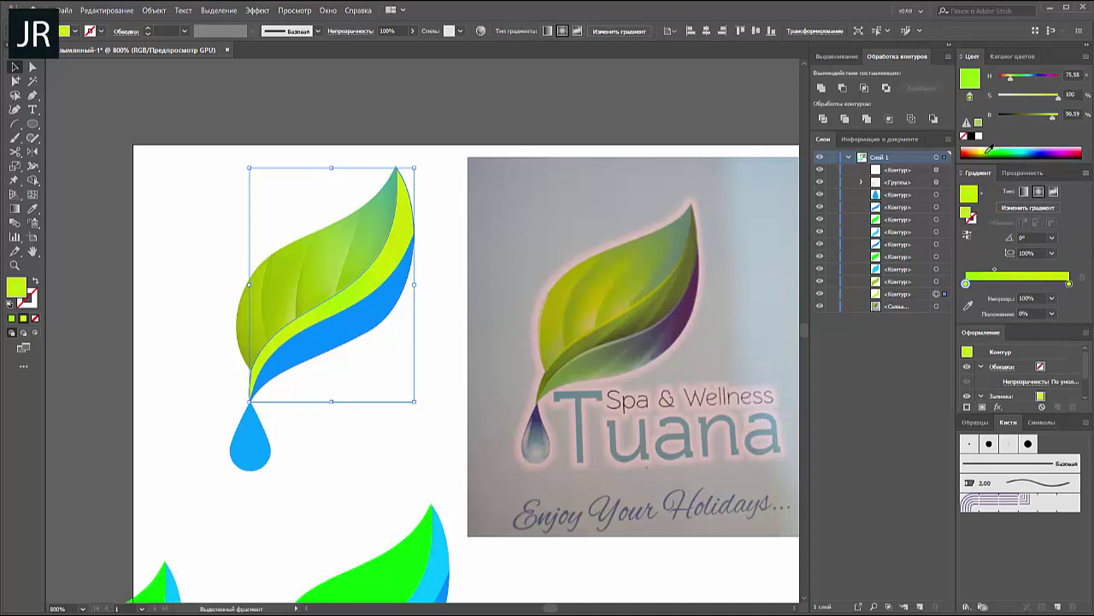
left_click(989, 151)
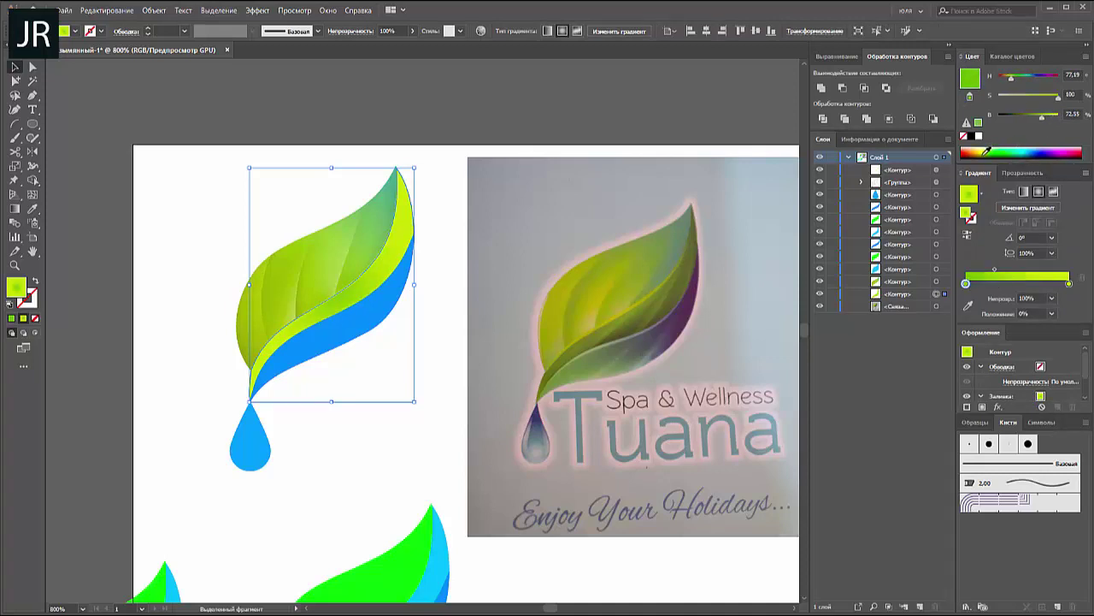
left_click(988, 151)
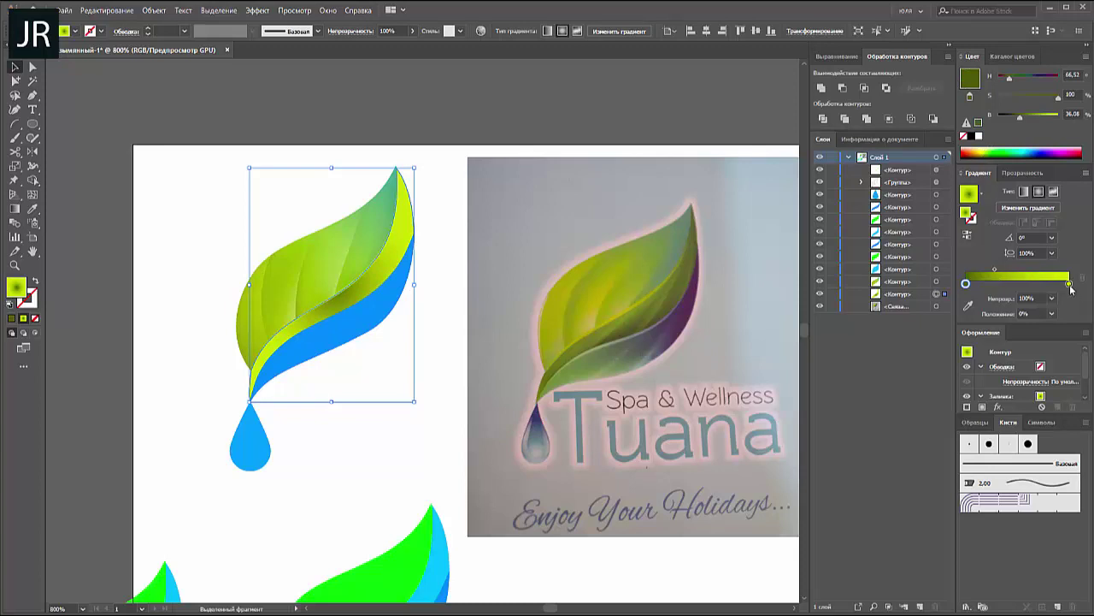
left_click(1068, 284)
left_click(992, 151)
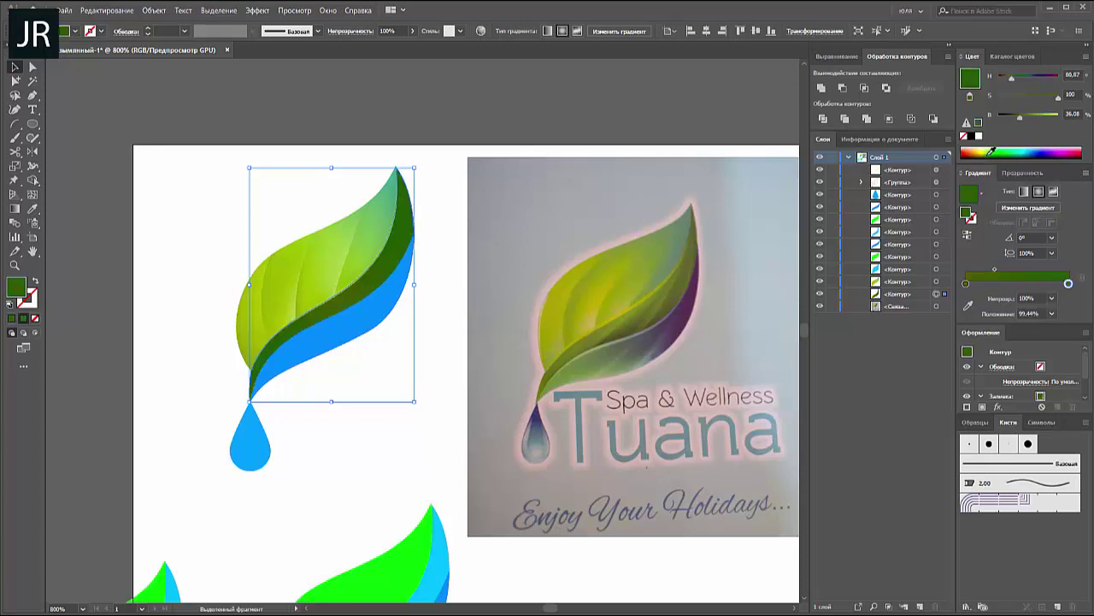
left_click(993, 147)
left_click(991, 148)
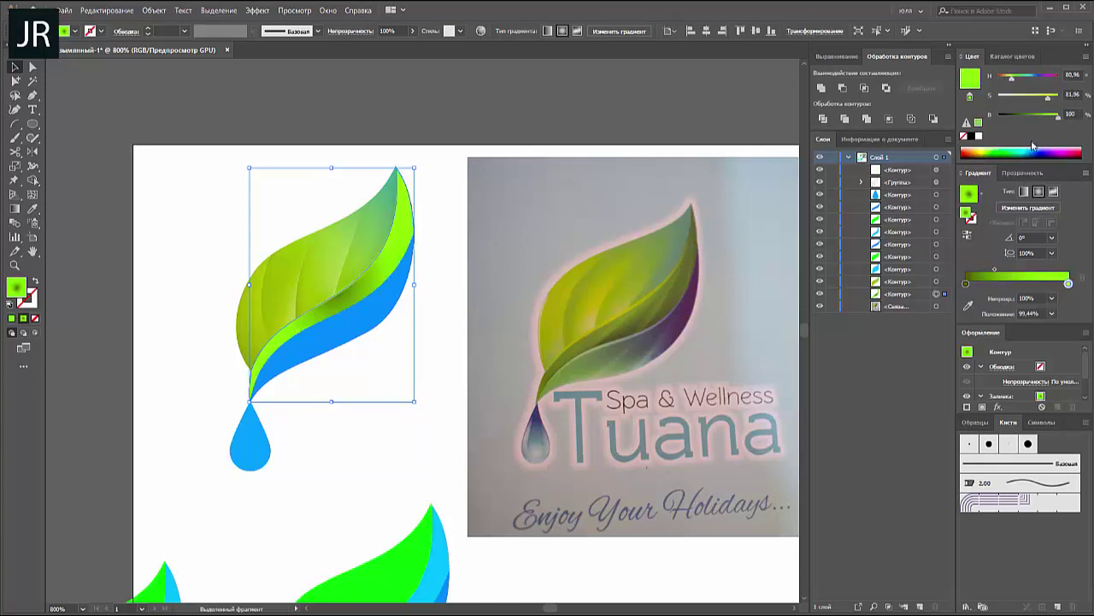
left_click(1036, 99)
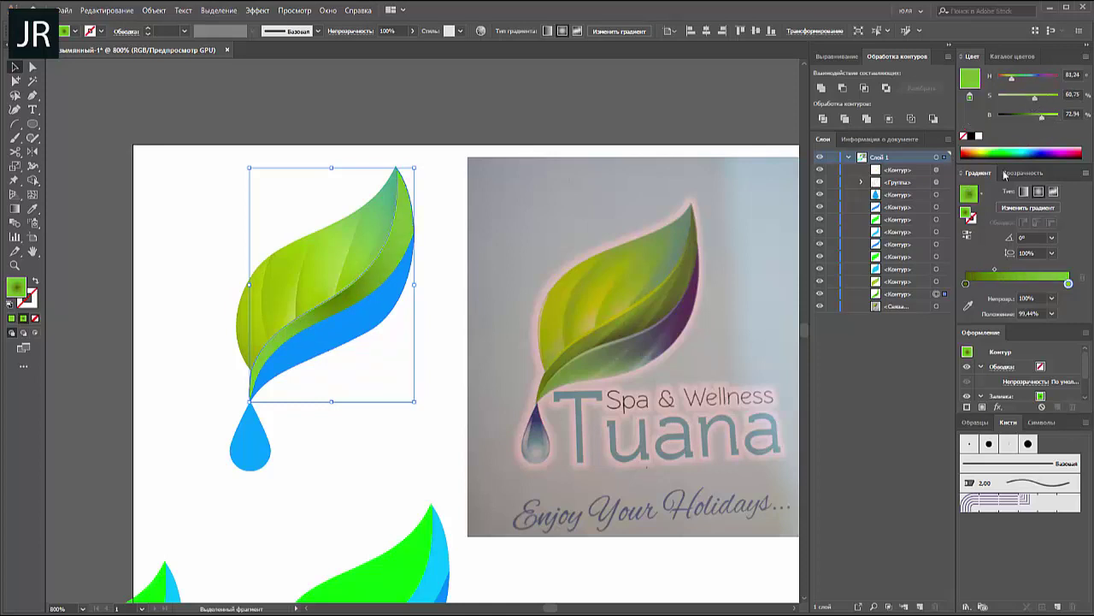
left_click(969, 232)
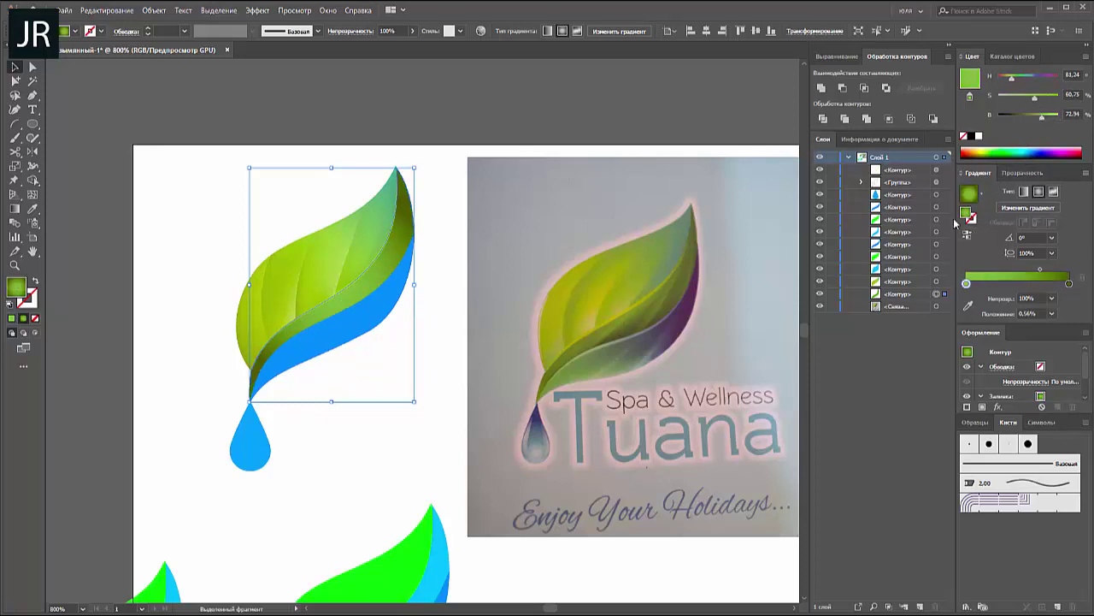
- Redraw the gradient down across the band from the leaf tip and darken its green stop
left_click(15, 208)
mouse_move(404, 178)
left_mouse_down()
mouse_move(278, 411)
mouse_move(390, 420)
left_mouse_up()
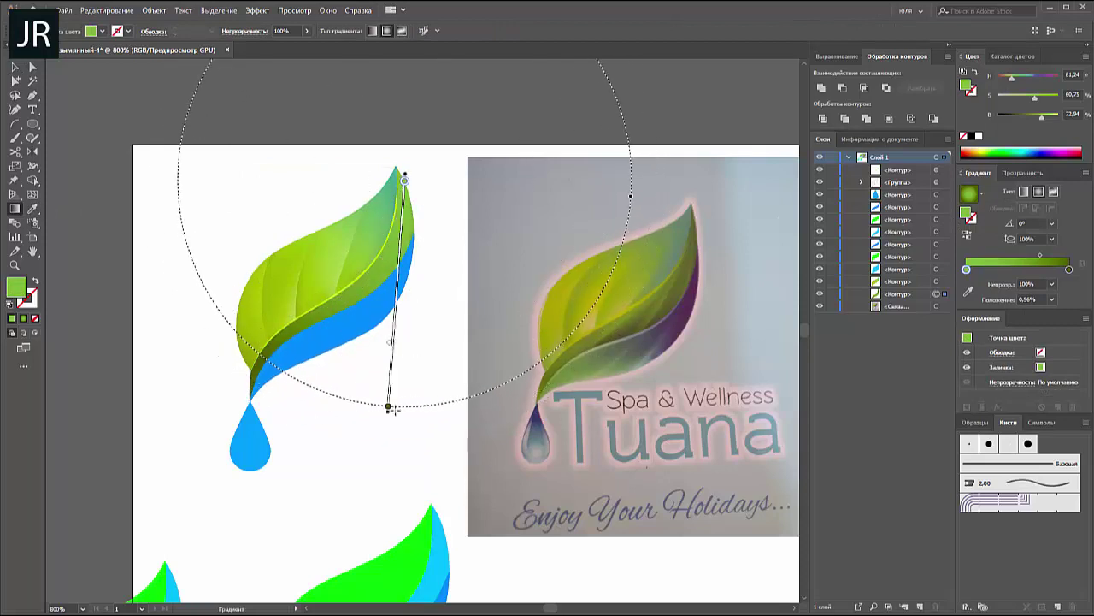
mouse_move(352, 255)
left_mouse_down()
mouse_move(384, 376)
mouse_move(361, 420)
mouse_move(328, 422)
left_mouse_up()
key("v")
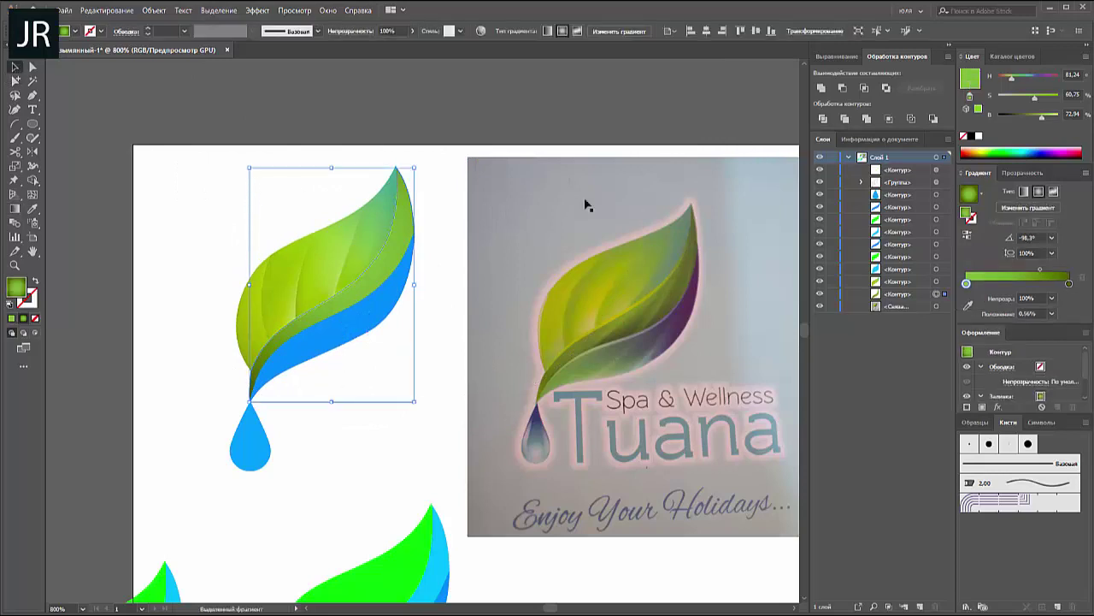
left_click_drag(1044, 119, 1036, 119)
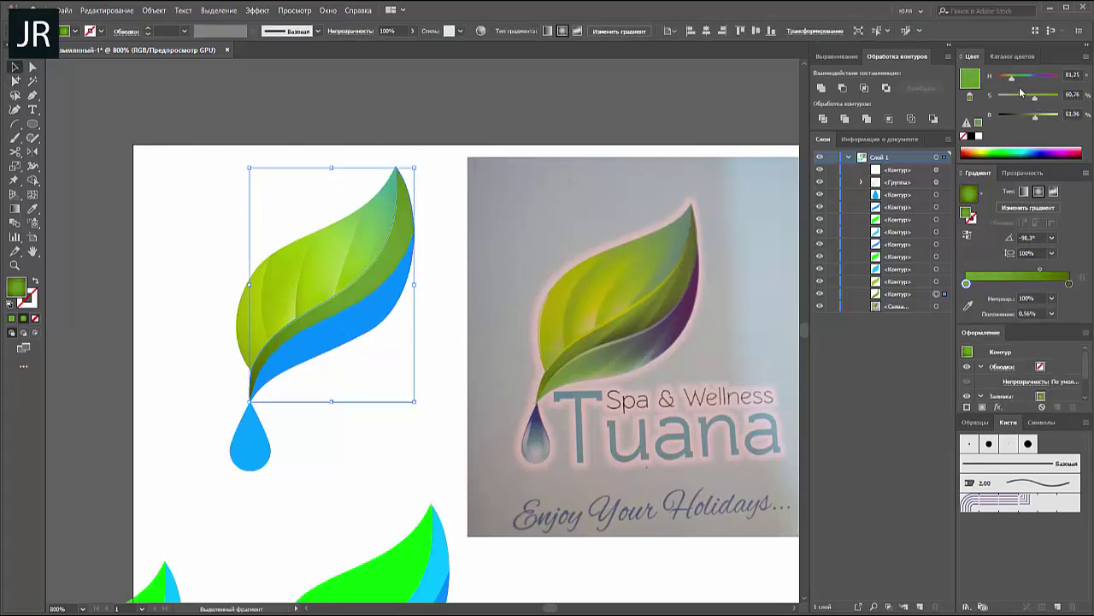
left_click_drag(1013, 81, 1041, 104)
- Give the lower blue shape a purple-to-green gradient running diagonally from upper right to lower left
left_click(387, 315)
left_click(982, 267)
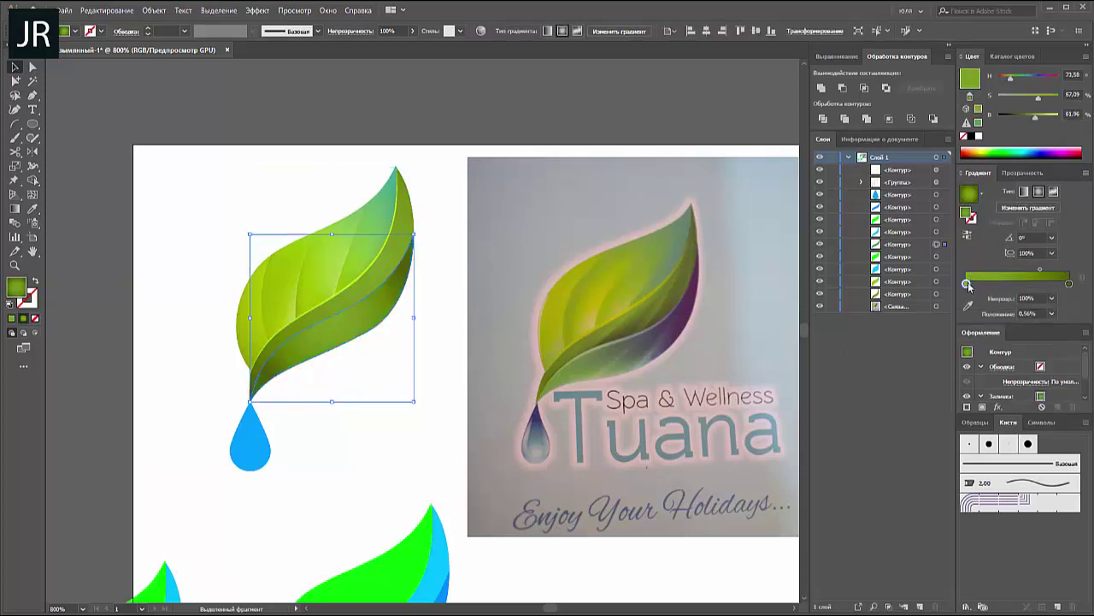
left_click(1058, 149)
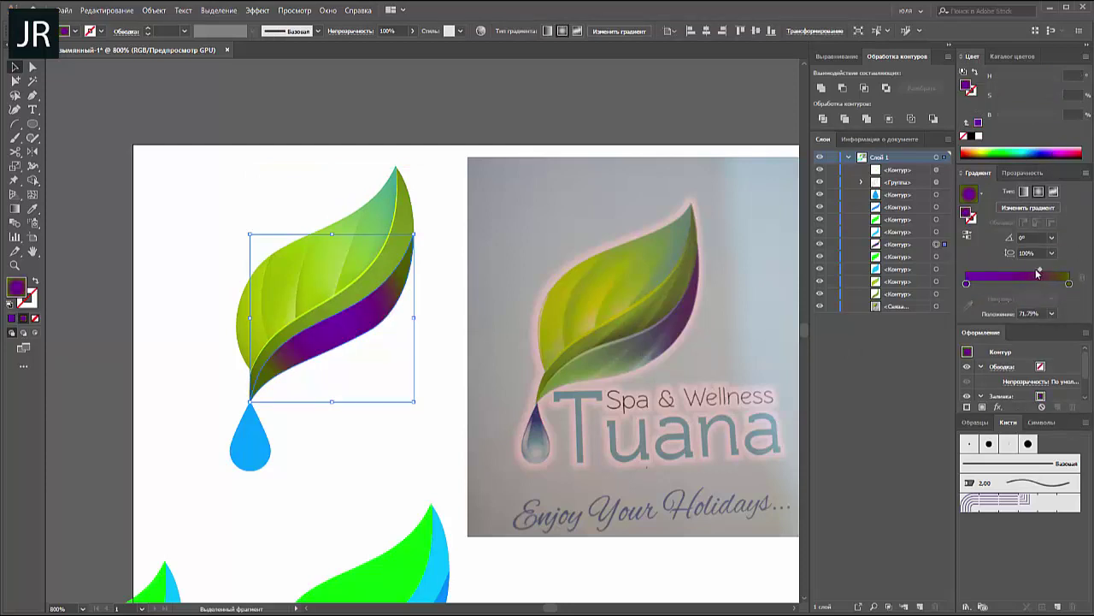
left_click_drag(1039, 270, 1004, 274)
key("g")
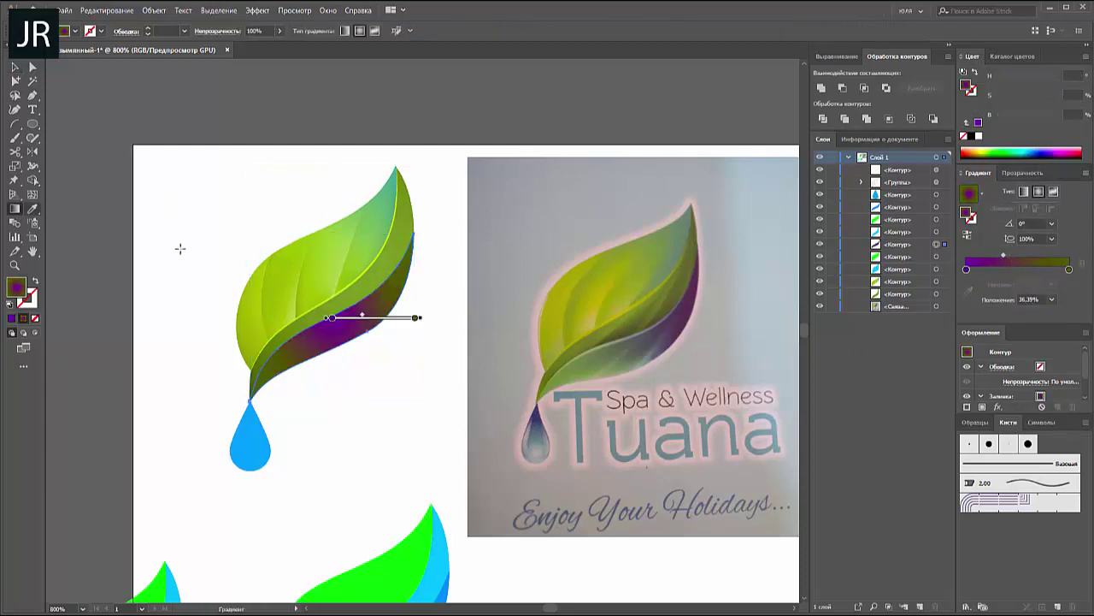
mouse_move(430, 242)
left_mouse_down()
mouse_move(303, 405)
mouse_move(340, 406)
left_mouse_up()
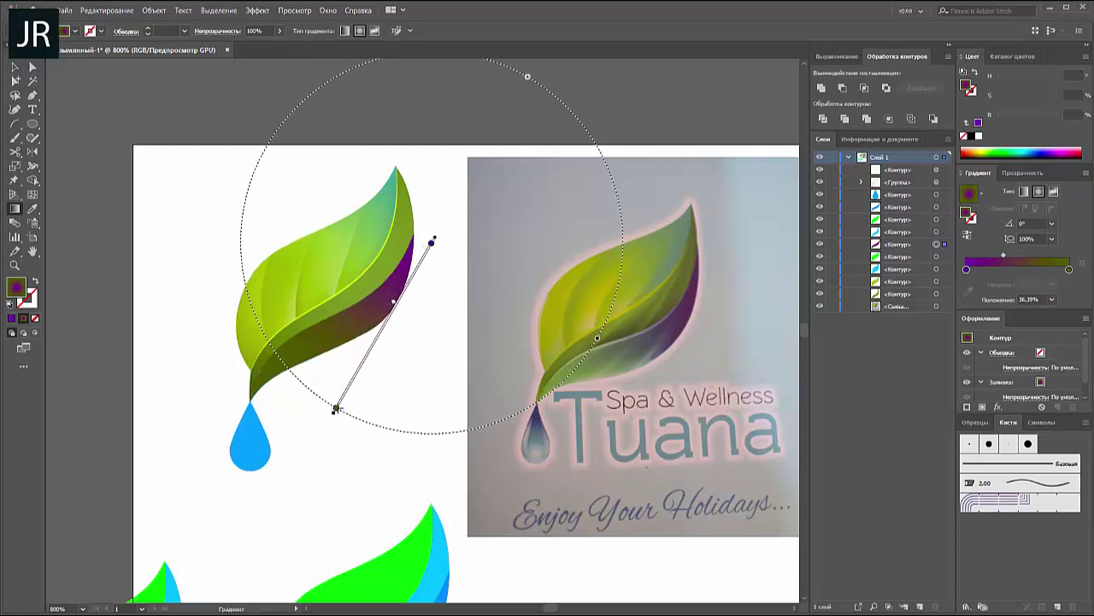
- Fine-tune and lighten the purple start stop, moving it inward to 35.47%
left_click(967, 270)
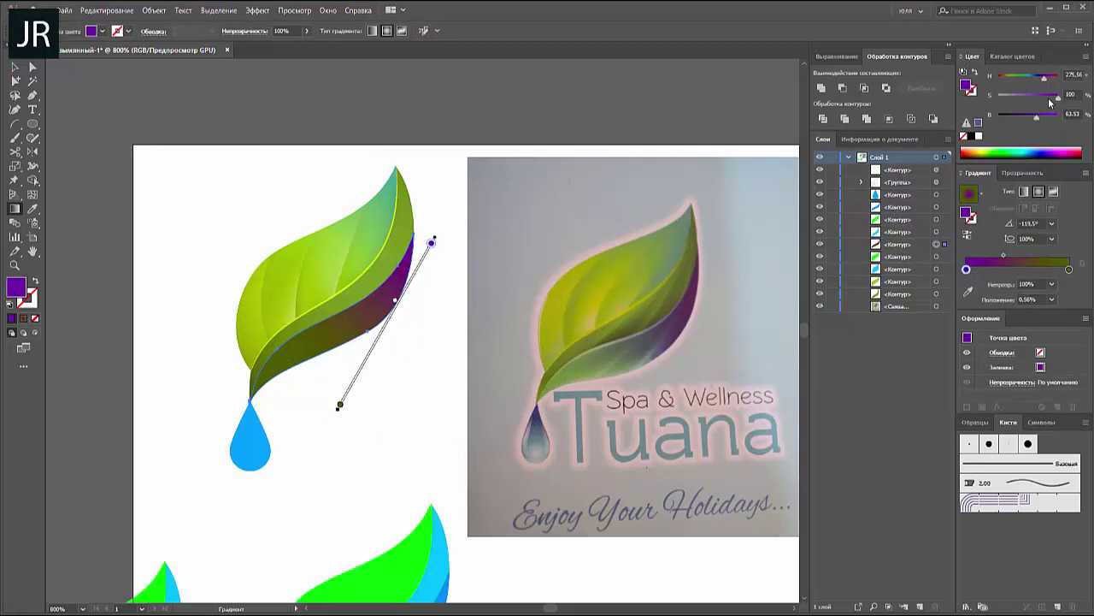
left_click_drag(1045, 82, 1041, 82)
left_click(1042, 83)
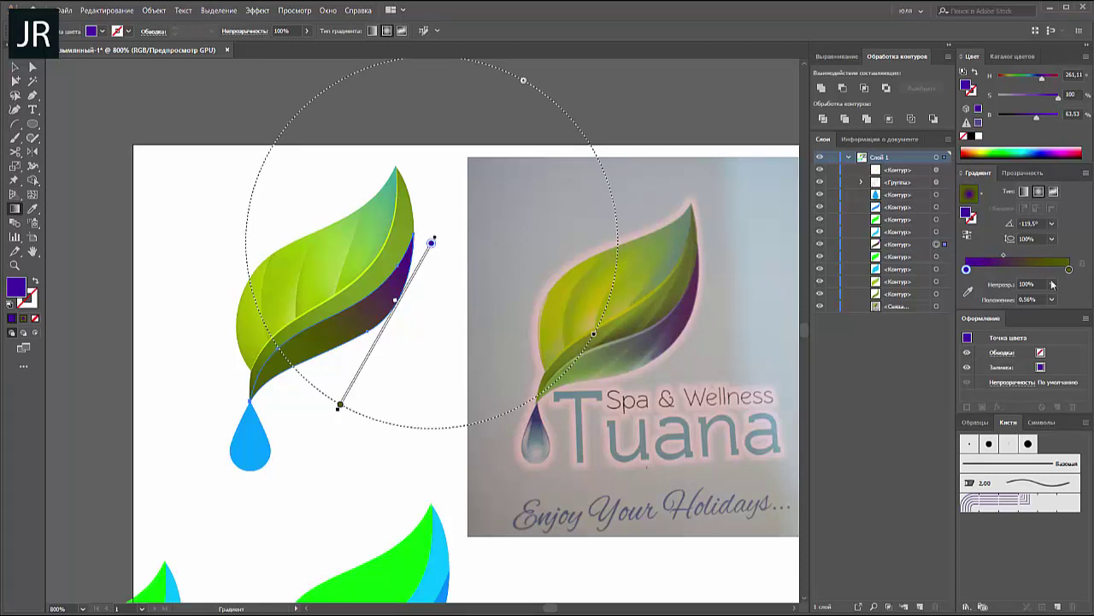
mouse_move(967, 270)
left_mouse_down()
mouse_move(1003, 267)
mouse_move(966, 269)
left_mouse_up()
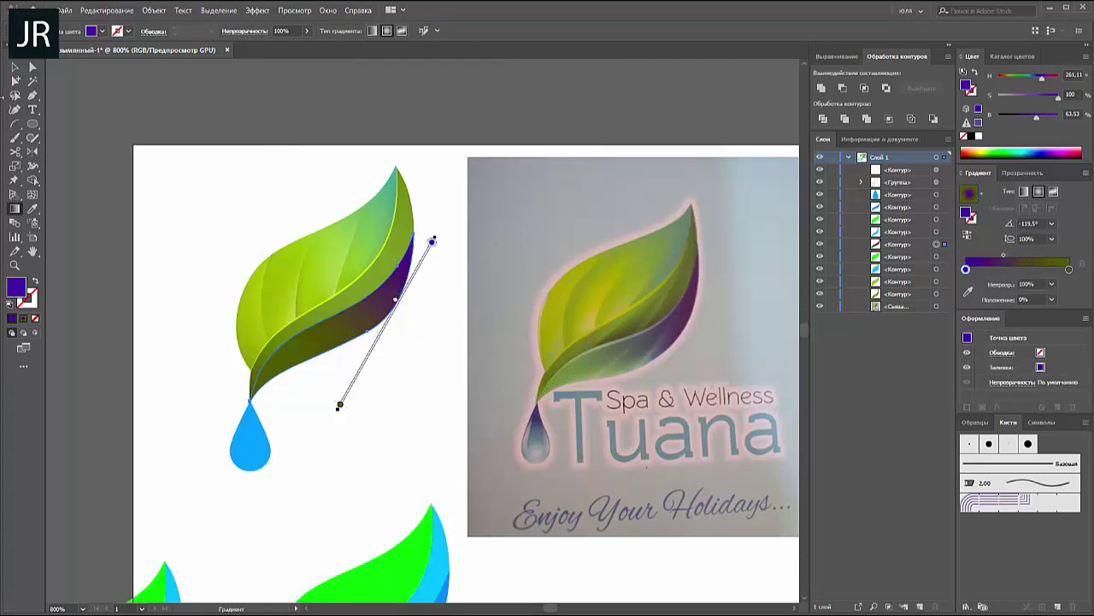
left_click(15, 69)
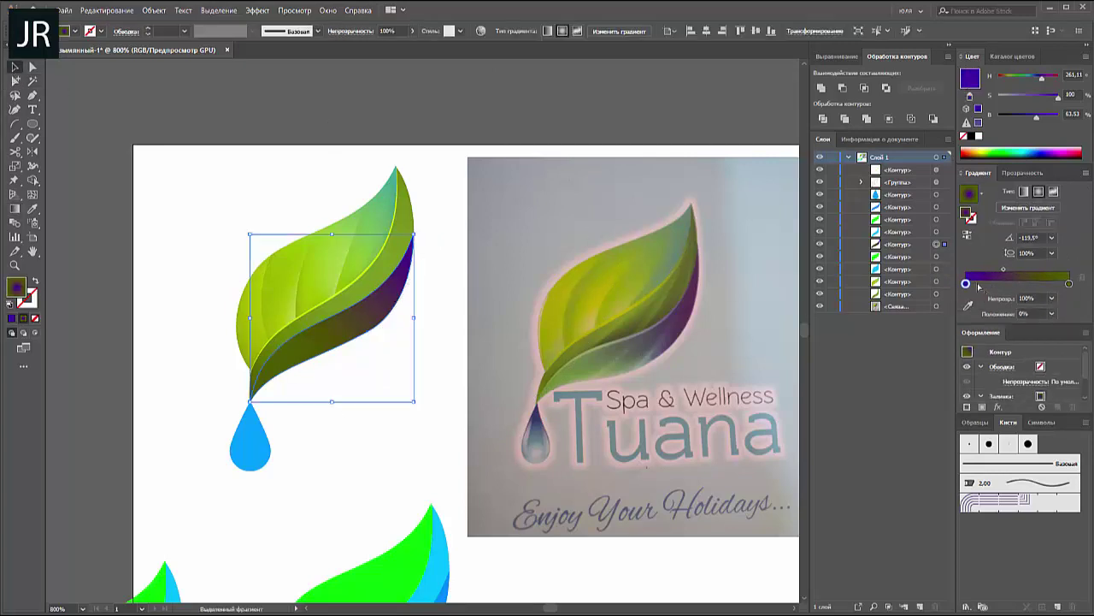
left_click_drag(1045, 117, 1048, 117)
left_click(1048, 96)
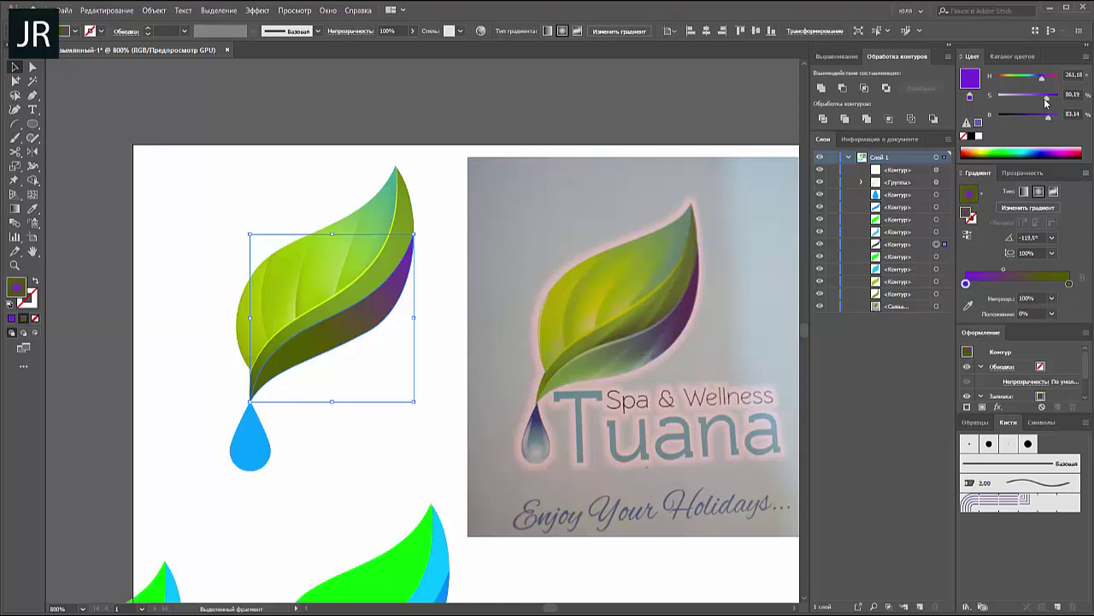
left_click_drag(1045, 97, 1042, 97)
- Brighten the green end stop, keep it at the end, and set the midpoint to 46.45%
left_click(1069, 283)
left_click(1032, 117)
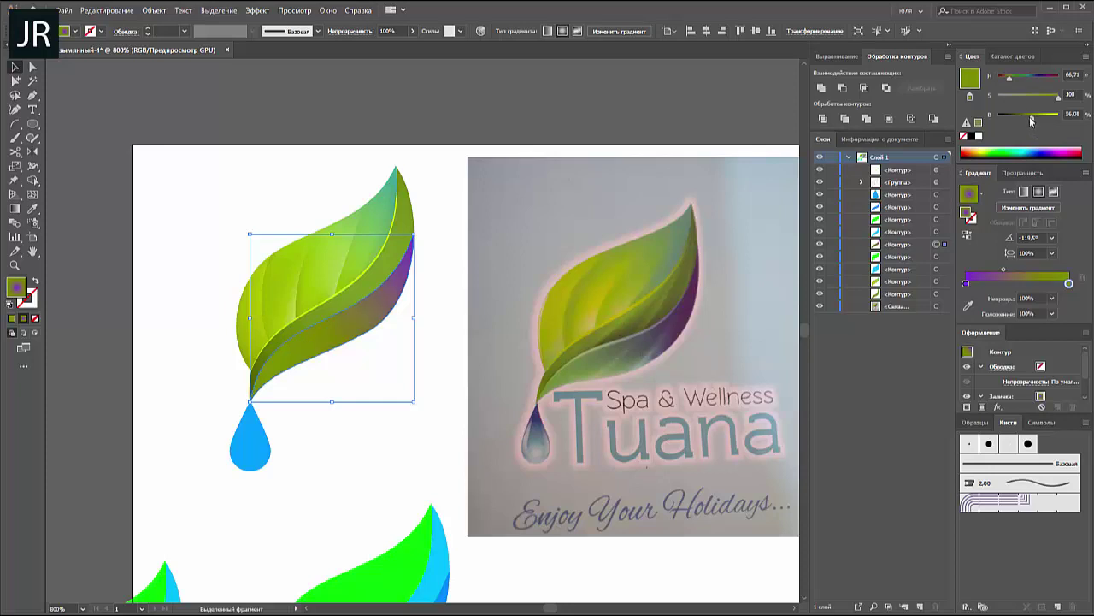
left_click_drag(1012, 77, 1014, 77)
mouse_move(1068, 283)
left_mouse_down()
mouse_move(1027, 284)
mouse_move(1050, 290)
left_mouse_up()
left_click_drag(1051, 283, 1077, 286)
left_click_drag(1007, 272, 1014, 272)
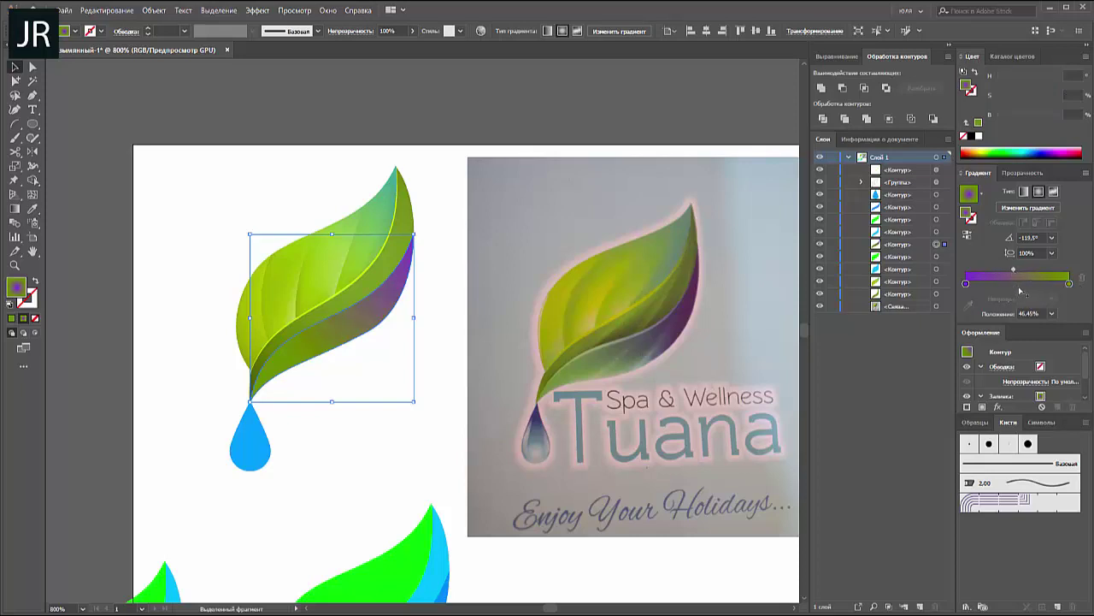
- Add a greyish-mauve middle stop to the band's gradient
left_click(1019, 289)
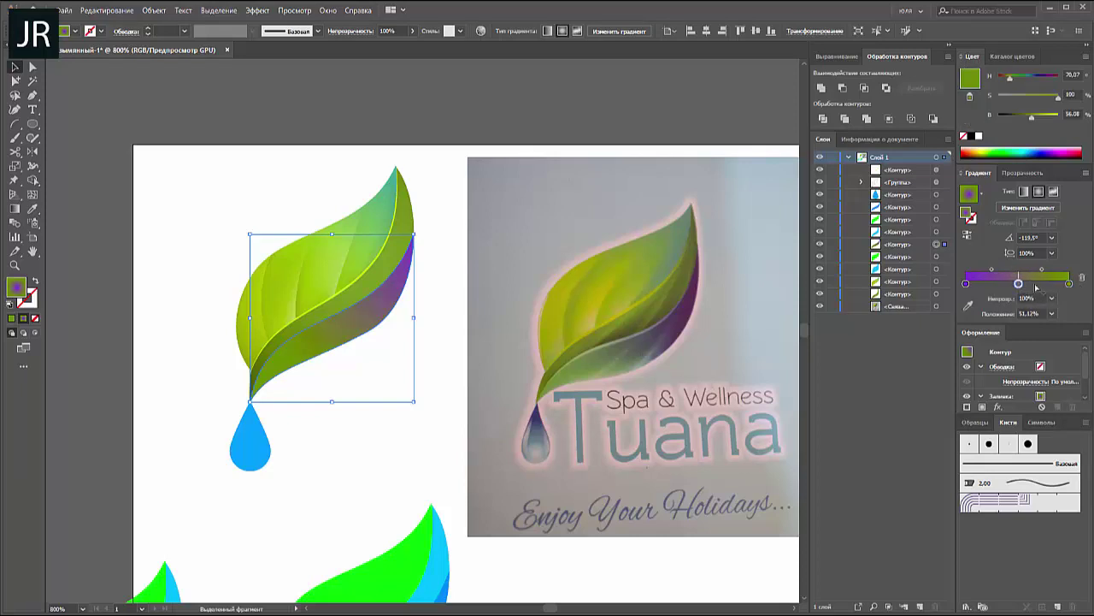
left_click(1032, 151)
left_click(1026, 158)
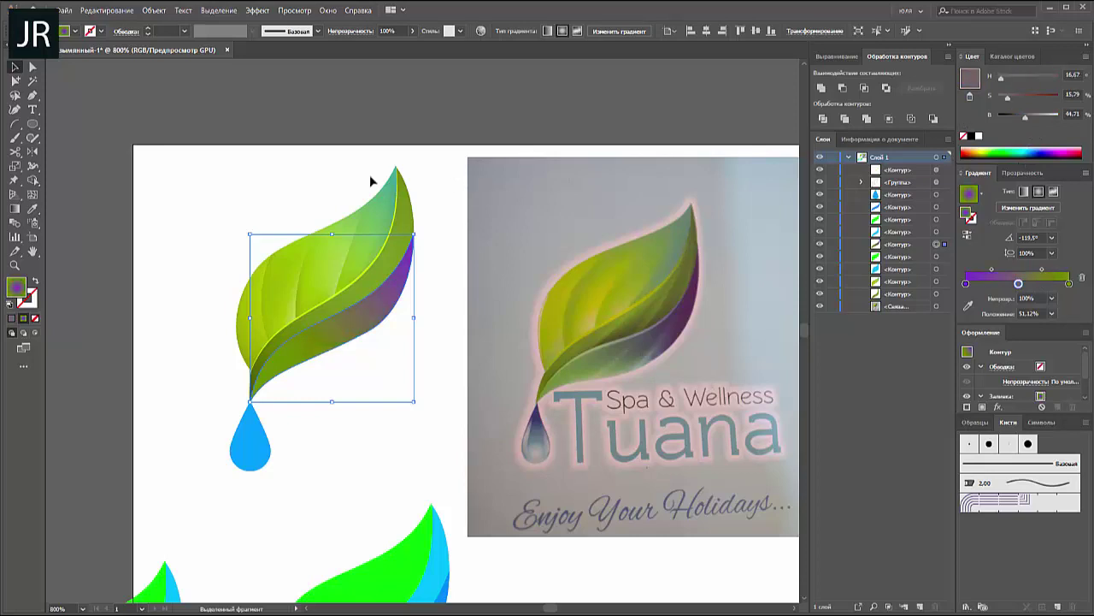
- Redraw the gradient down the band toward the drop with a purple start, then deselect
key("g")
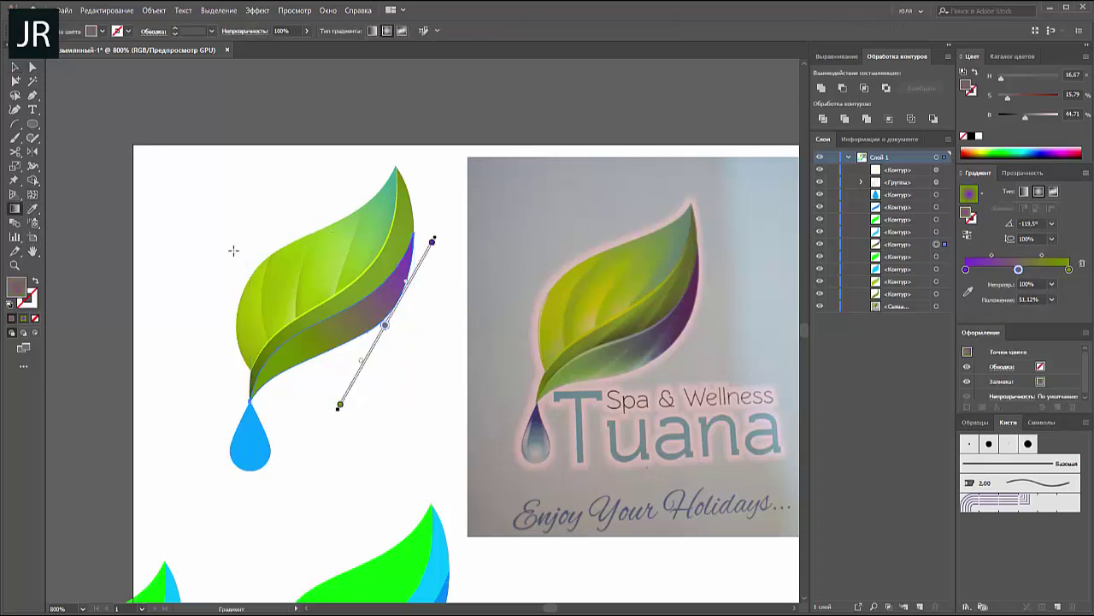
mouse_move(364, 238)
left_mouse_down()
mouse_move(359, 390)
mouse_move(373, 393)
left_mouse_up()
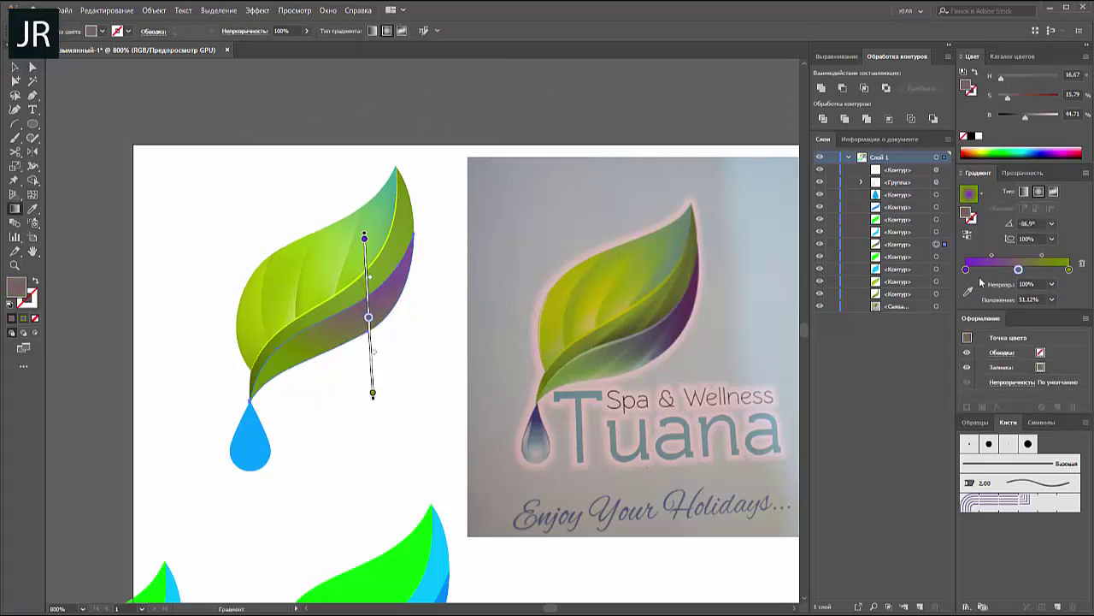
left_click(966, 271)
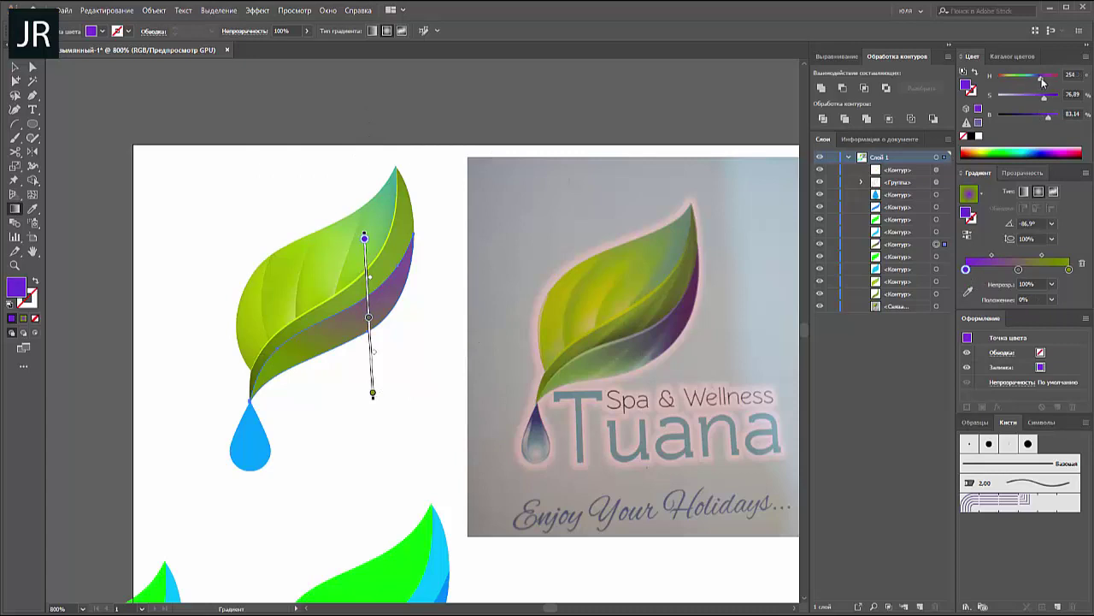
mouse_move(1040, 79)
left_mouse_down()
mouse_move(1039, 123)
mouse_move(1050, 102)
left_mouse_up()
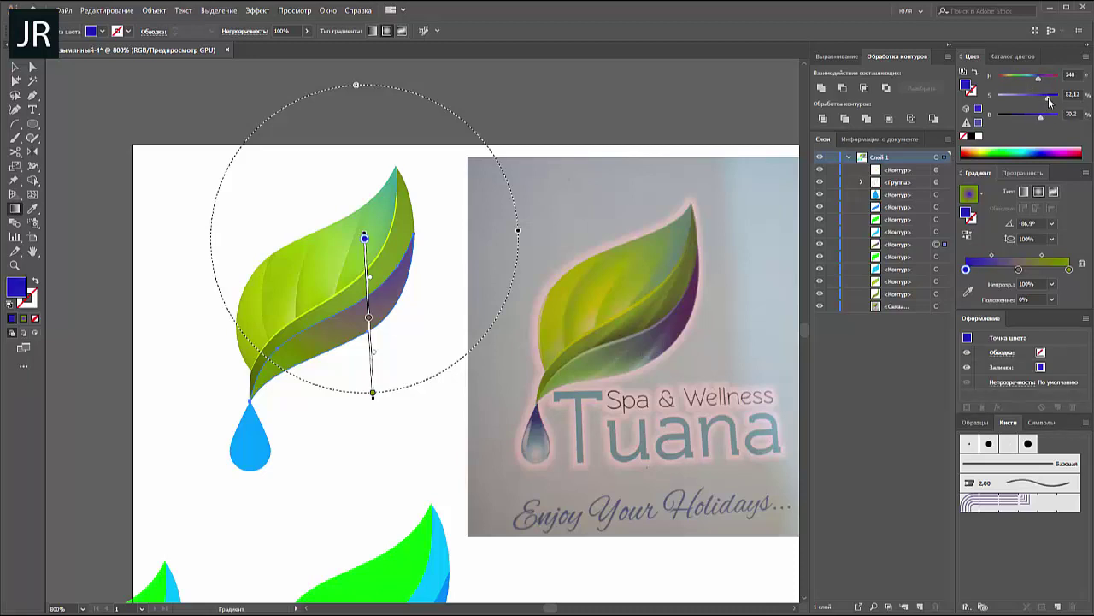
mouse_move(368, 387)
left_mouse_down()
mouse_move(325, 376)
mouse_move(356, 420)
mouse_move(340, 424)
left_mouse_up()
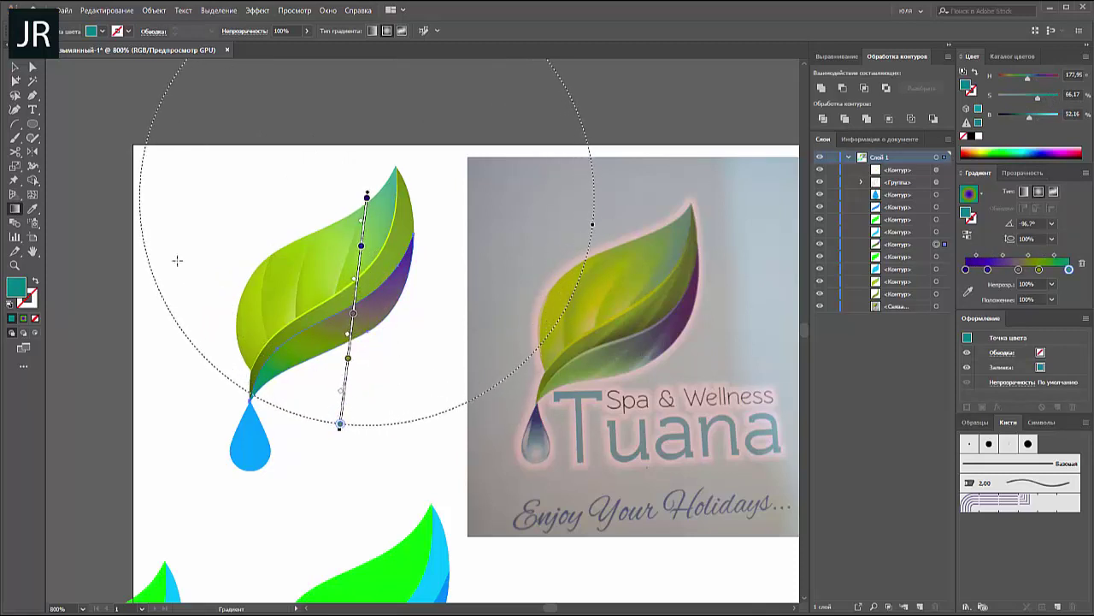
key("v")
left_click(199, 161)
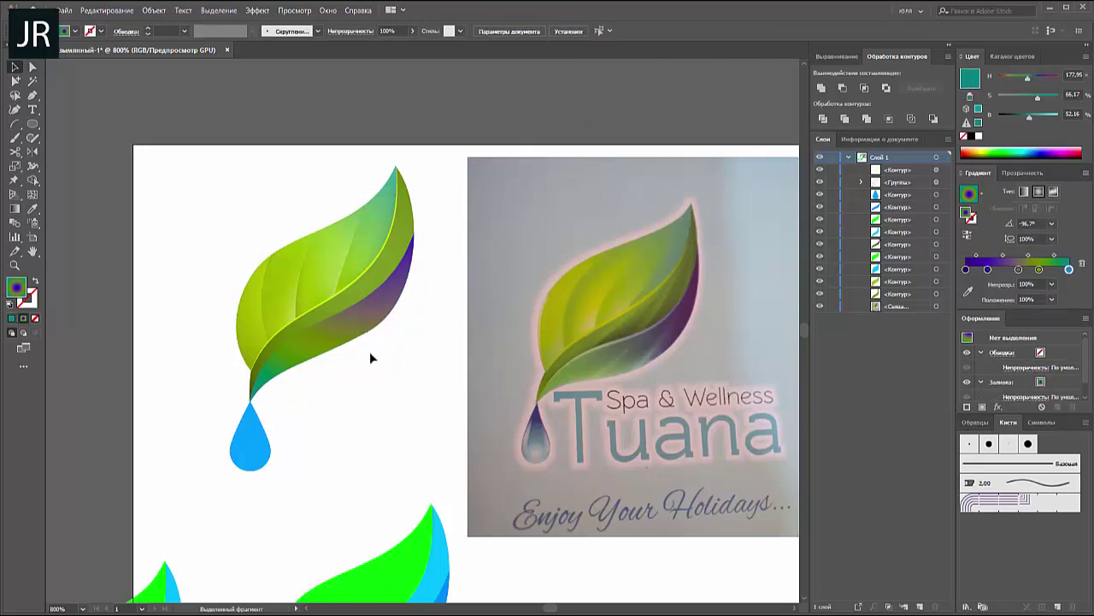
- Select the shadow path beneath the leaf and fill it white
left_click(354, 334)
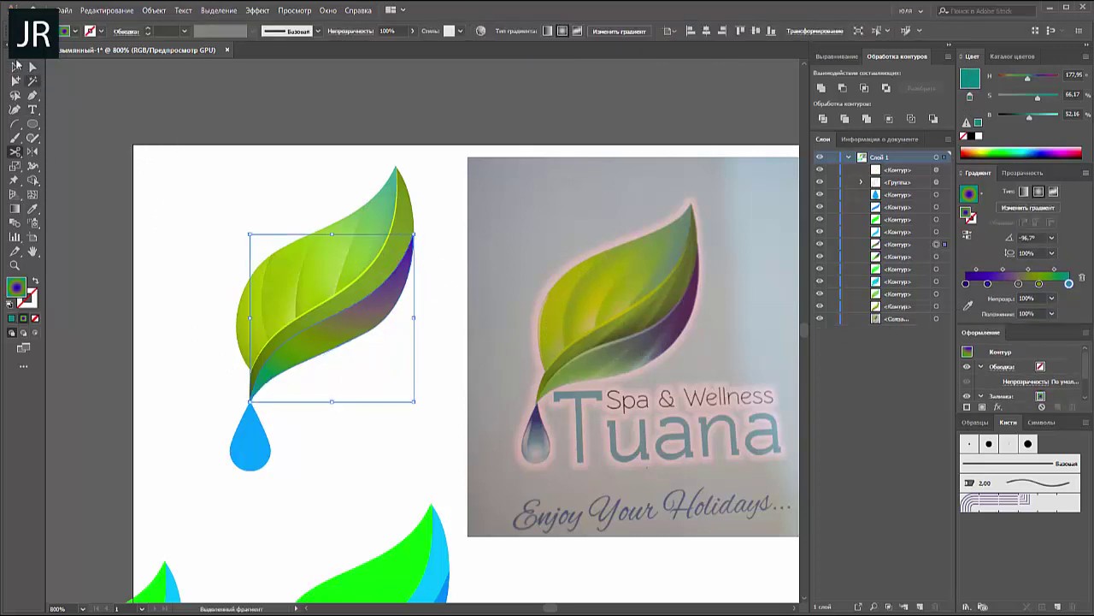
left_click(15, 65)
left_click(214, 240)
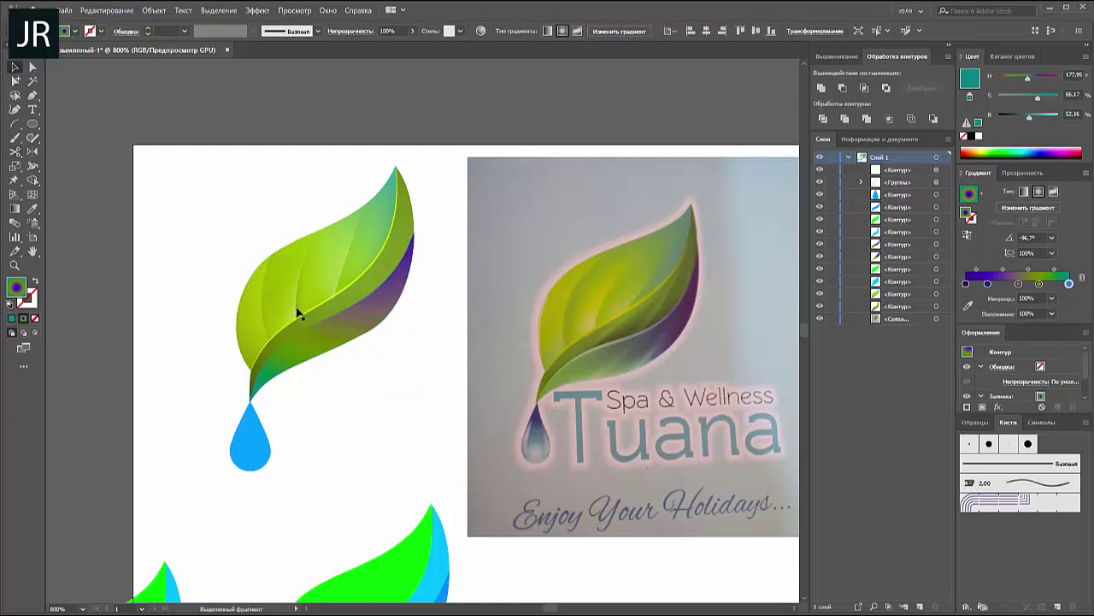
left_click(351, 335)
left_click(365, 328)
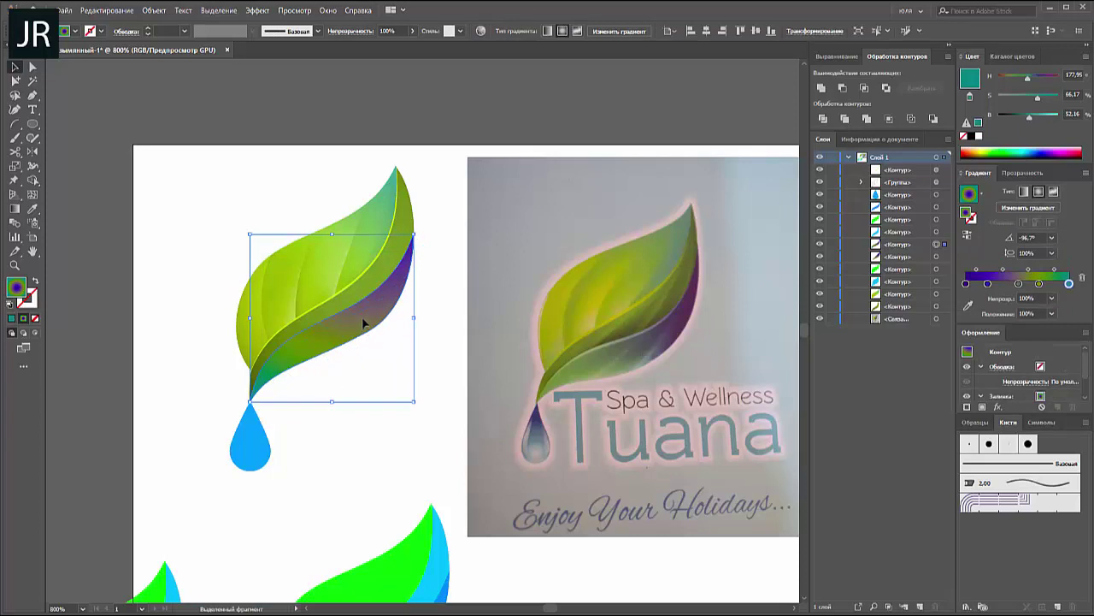
left_click(980, 136)
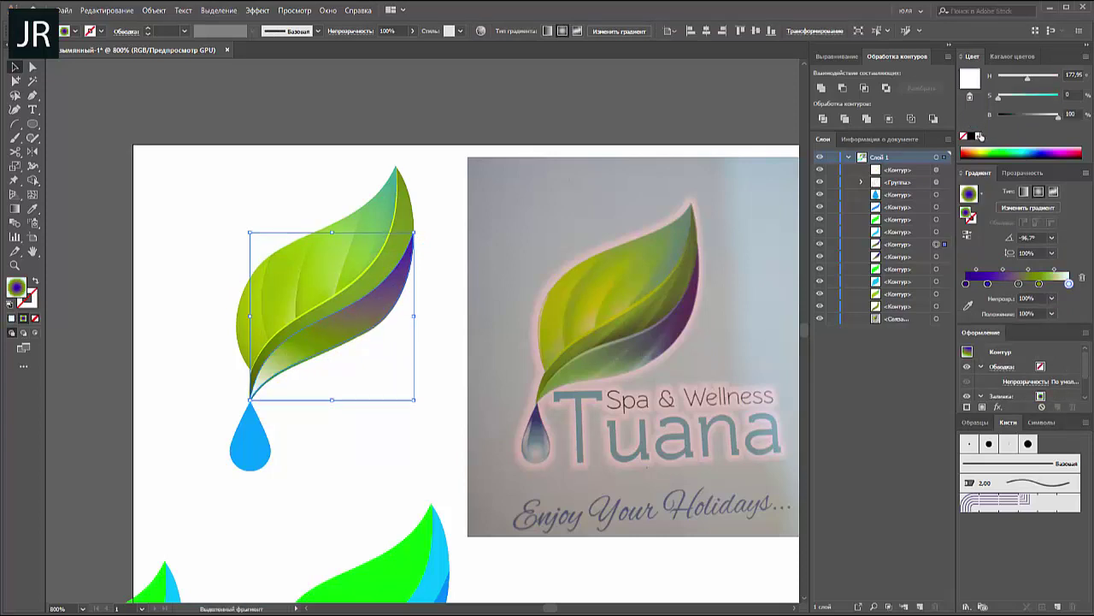
left_click(75, 31)
left_click(100, 84)
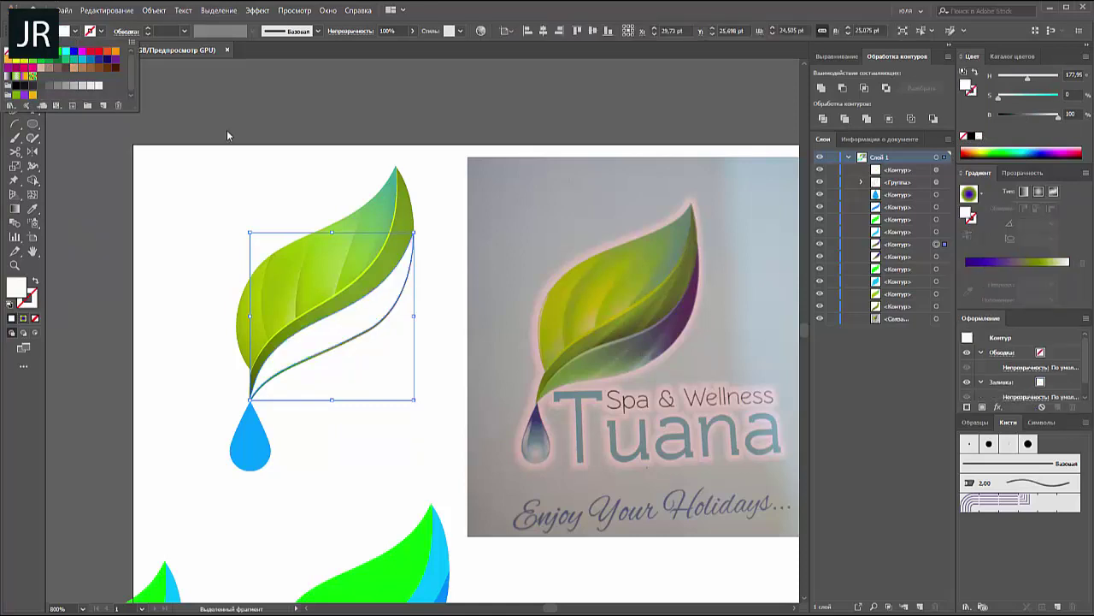
left_click(242, 115)
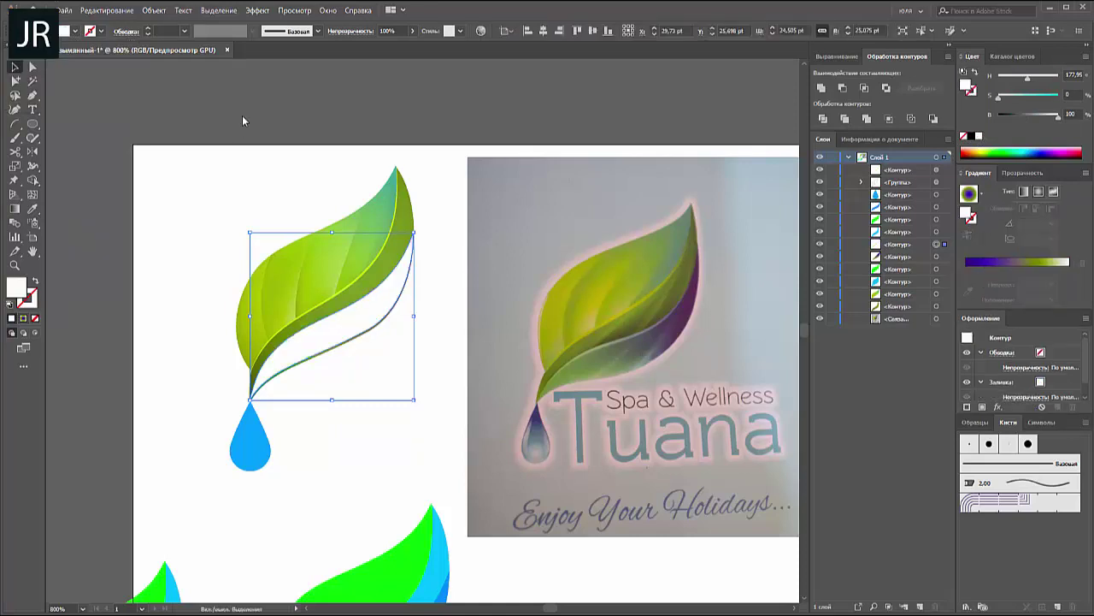
- Send the white shape to the back, then bring it up one level above the leaf
key("ctrl+shift+bracketleft")
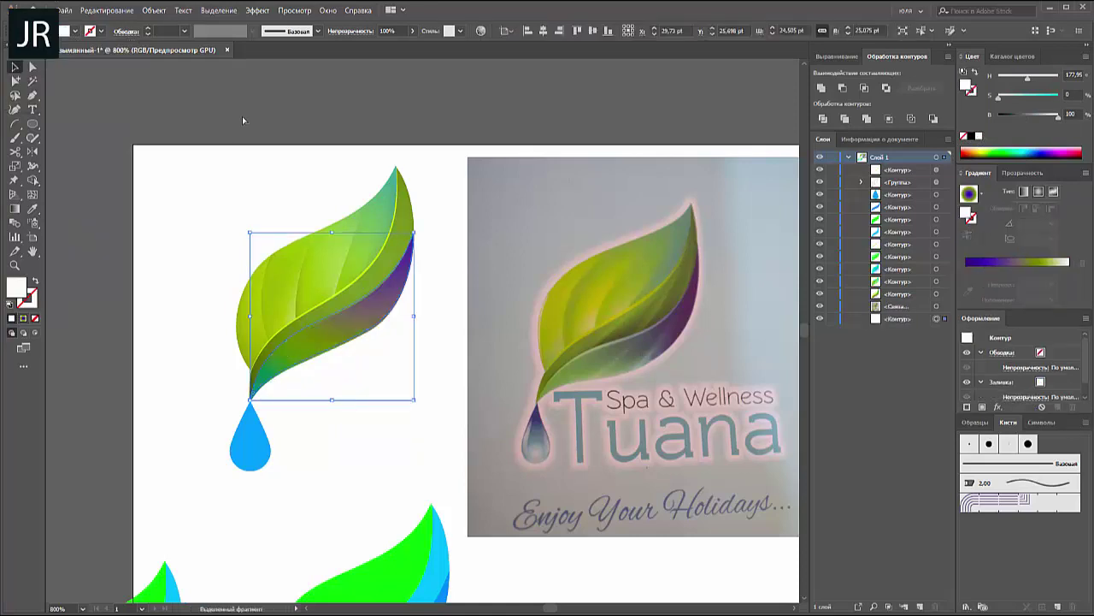
key("ctrl+bracketright")
key("ctrl+bracketright")
key("ctrl+bracketright")
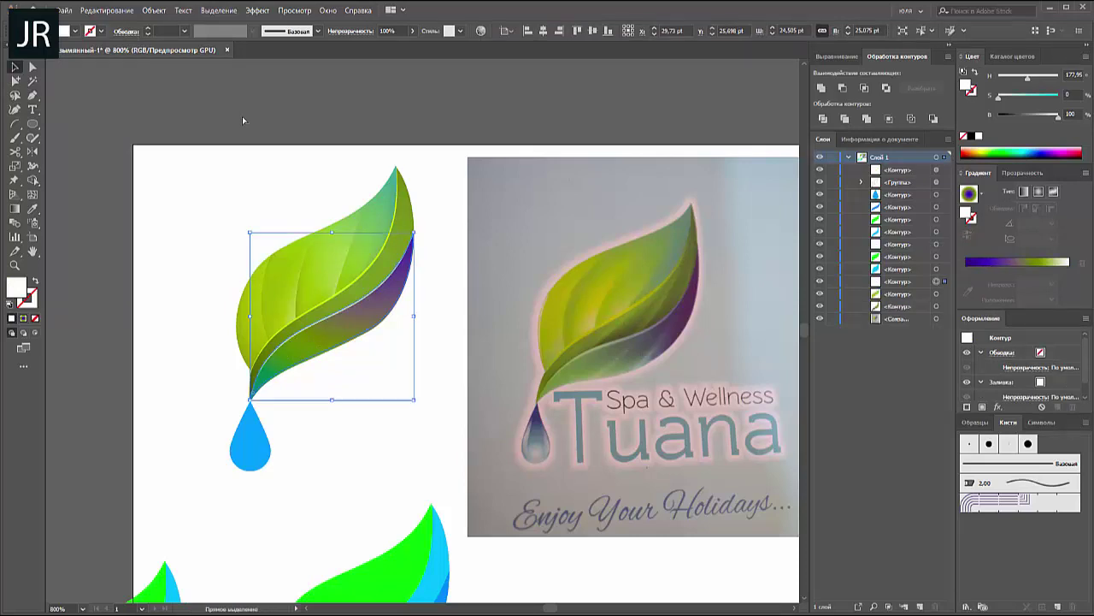
left_click(241, 113)
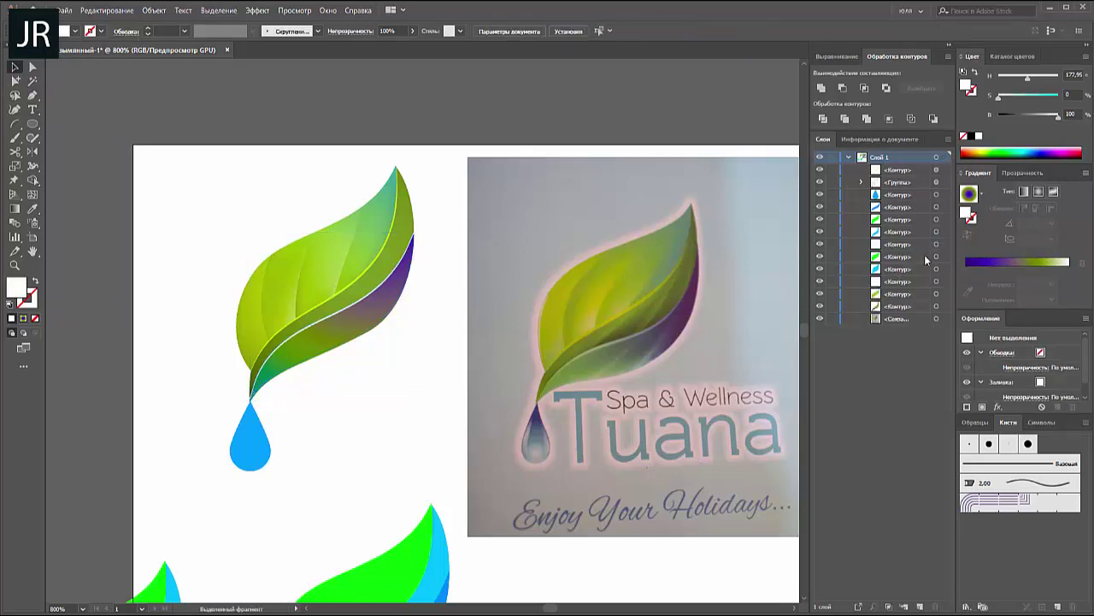
left_click(366, 323)
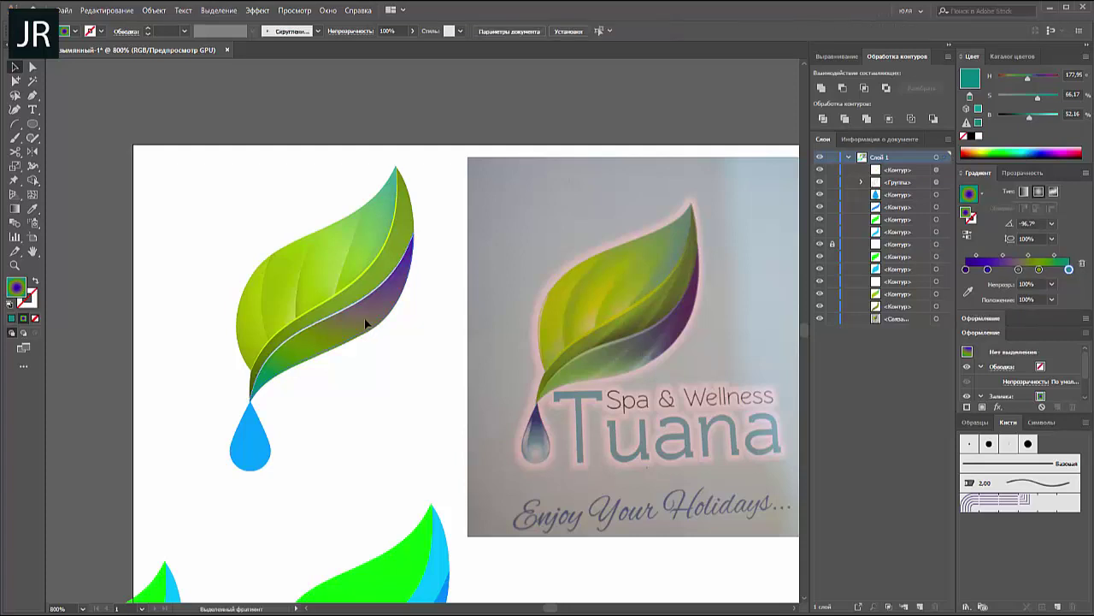
left_click(366, 323)
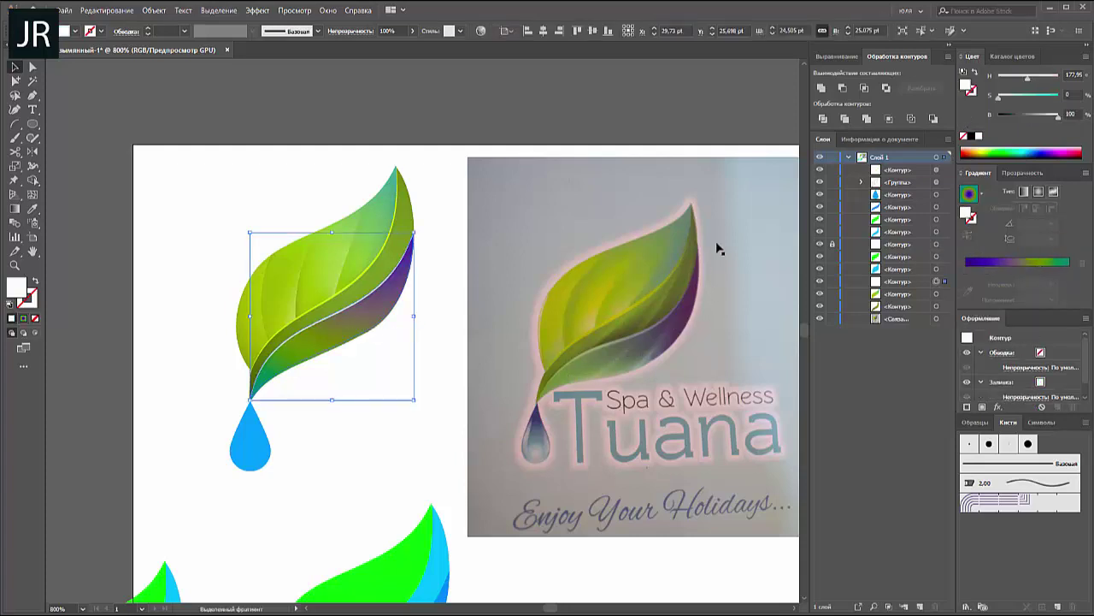
- Give the white path a gradient with a white start stop, removing the extra stops
left_click(983, 263)
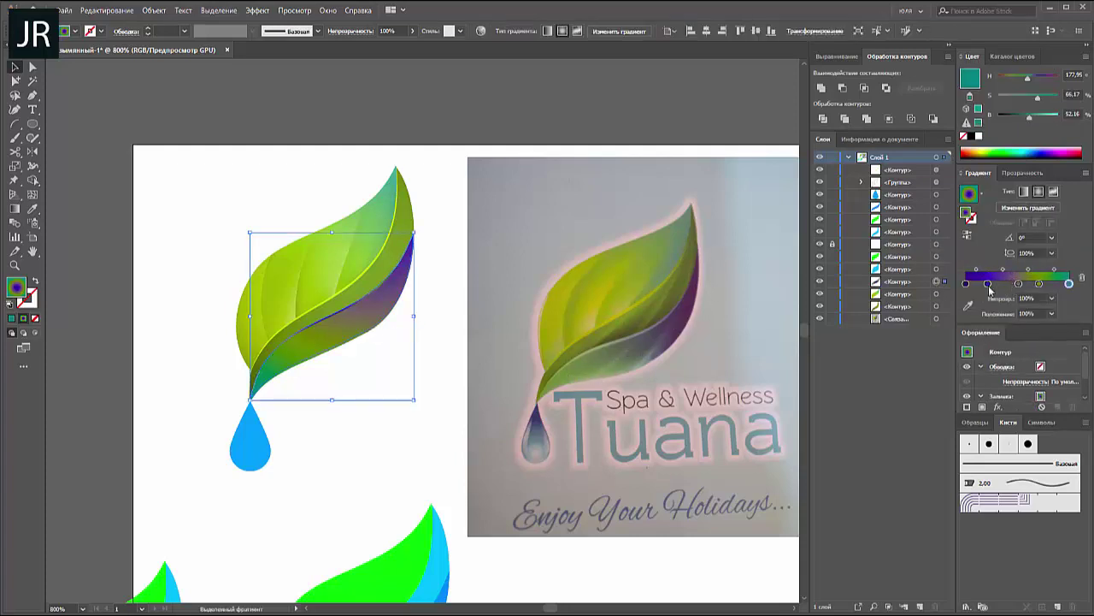
left_click_drag(989, 283, 992, 329)
mouse_move(1018, 283)
left_mouse_down()
mouse_move(1022, 329)
mouse_move(1008, 283)
left_mouse_up()
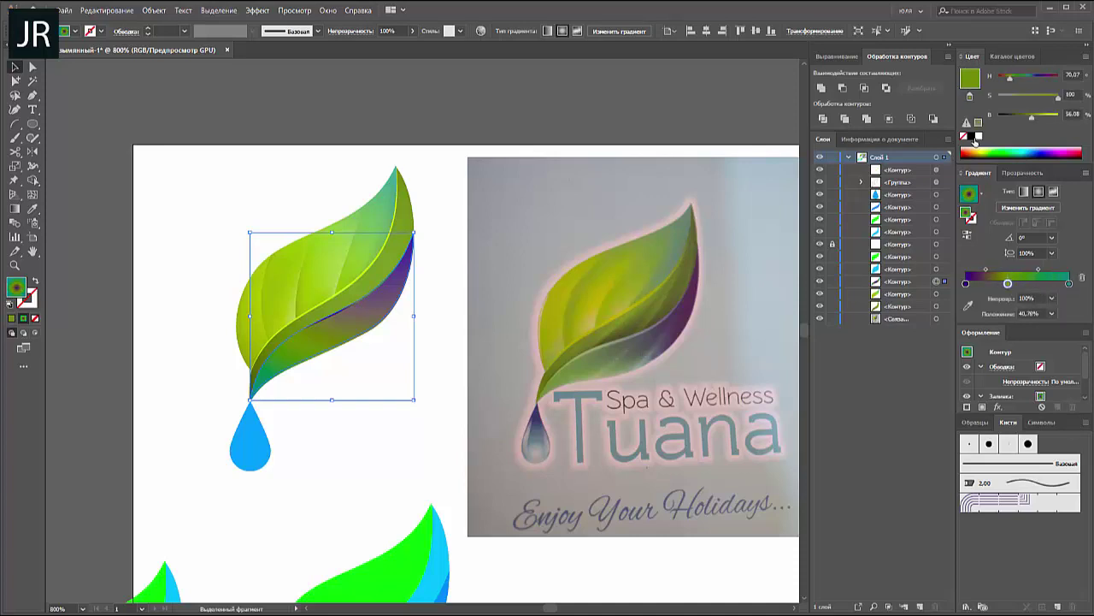
left_click(979, 136)
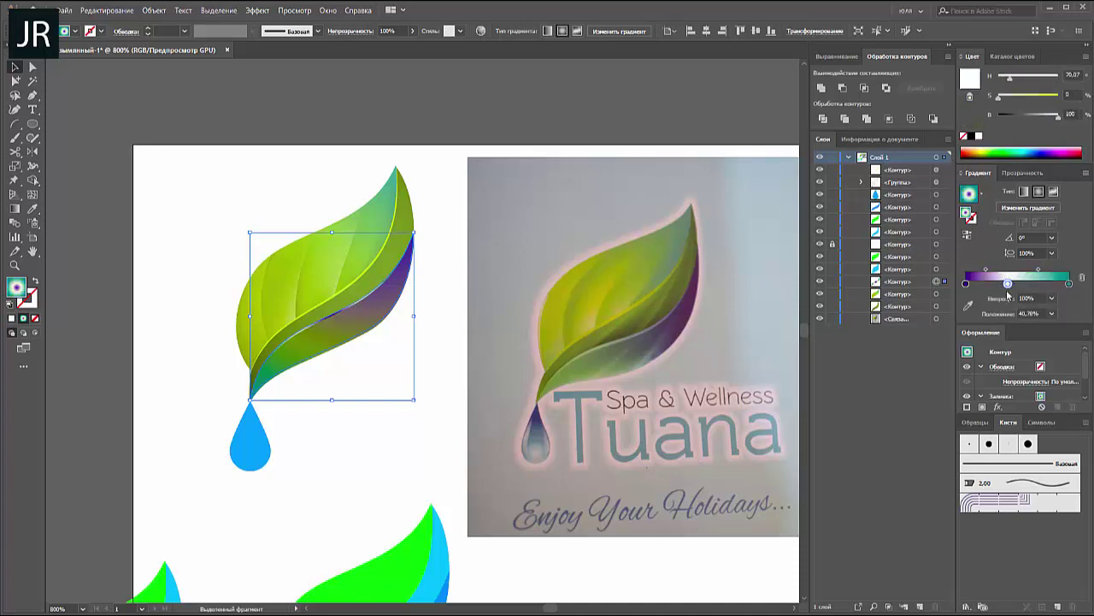
left_click_drag(966, 283, 970, 321)
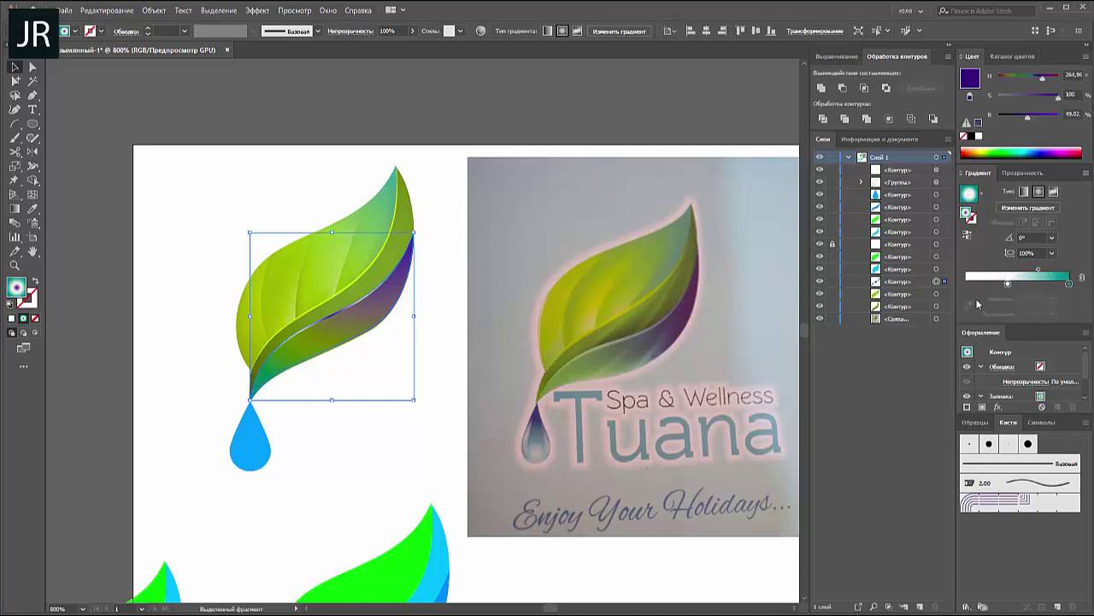
left_click_drag(1008, 283, 956, 284)
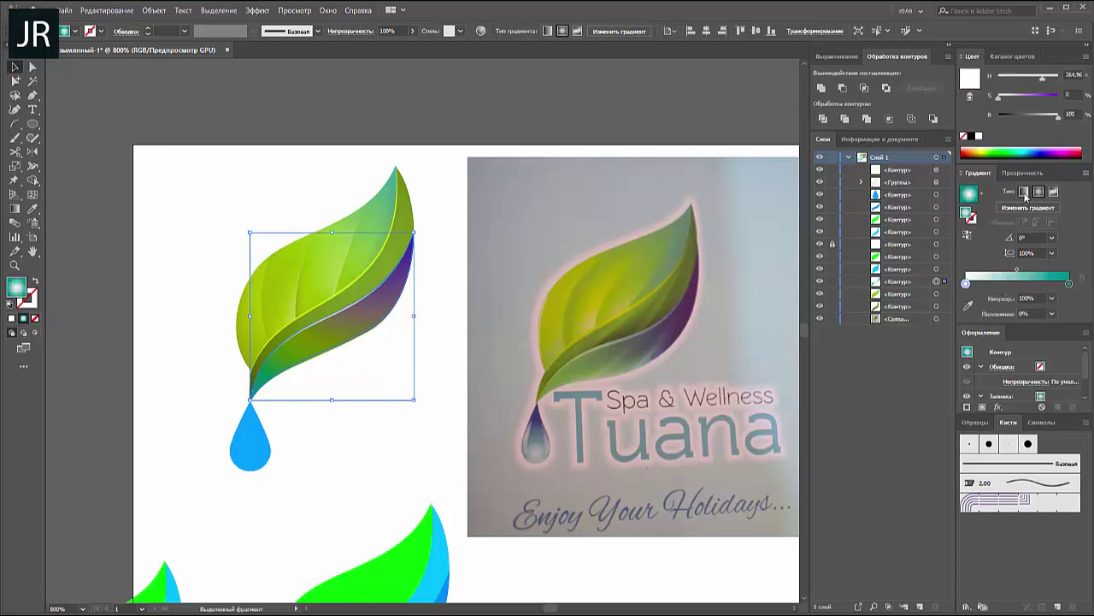
- Colour the highlight gradient's left stop purple and reverse the gradient
left_click(454, 315)
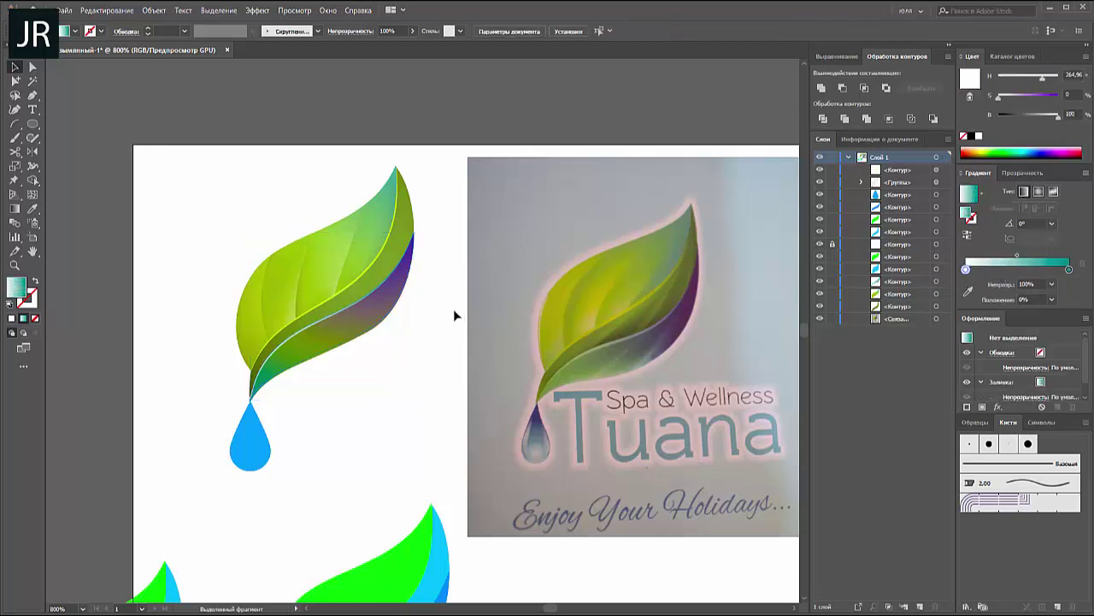
left_click(366, 301)
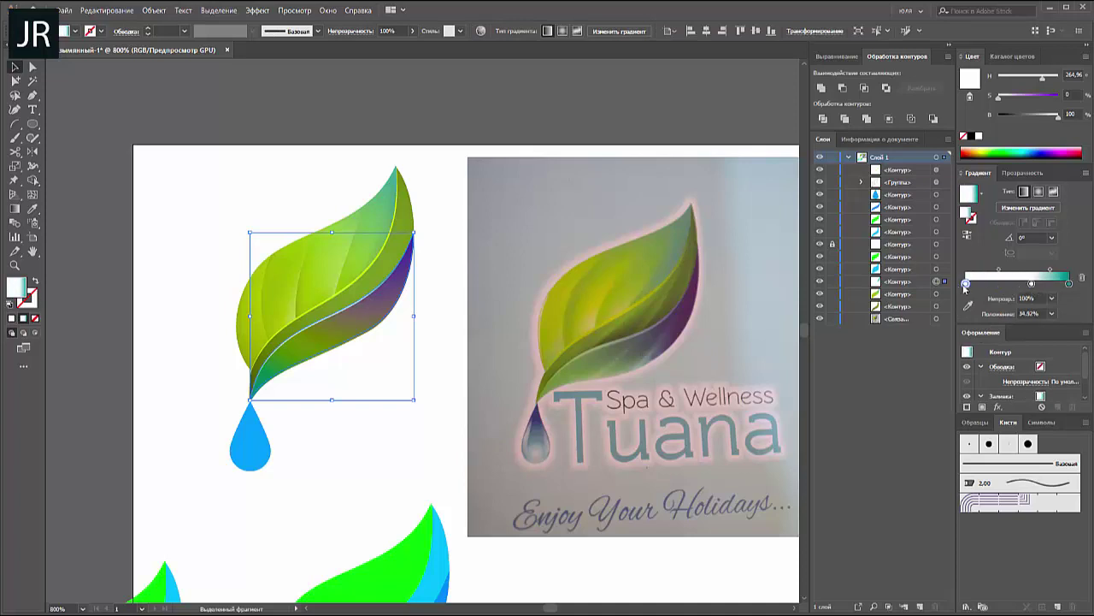
left_click(966, 285)
left_click(1056, 147)
left_click(969, 237)
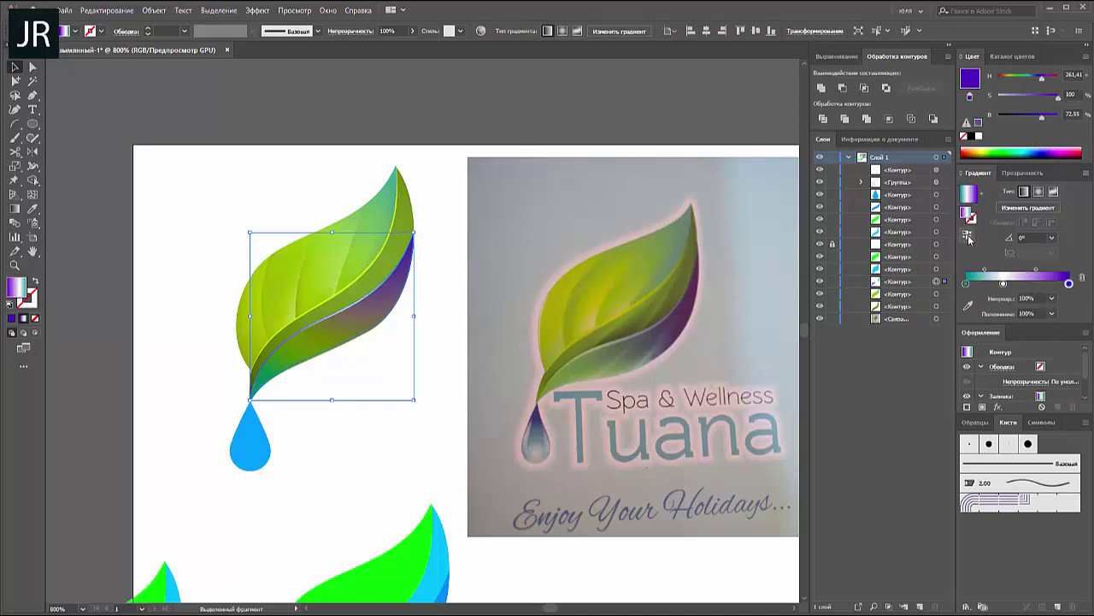
- Add a lavender middle stop and a bright green stop at 23.74% to the highlight gradient
left_click(452, 175)
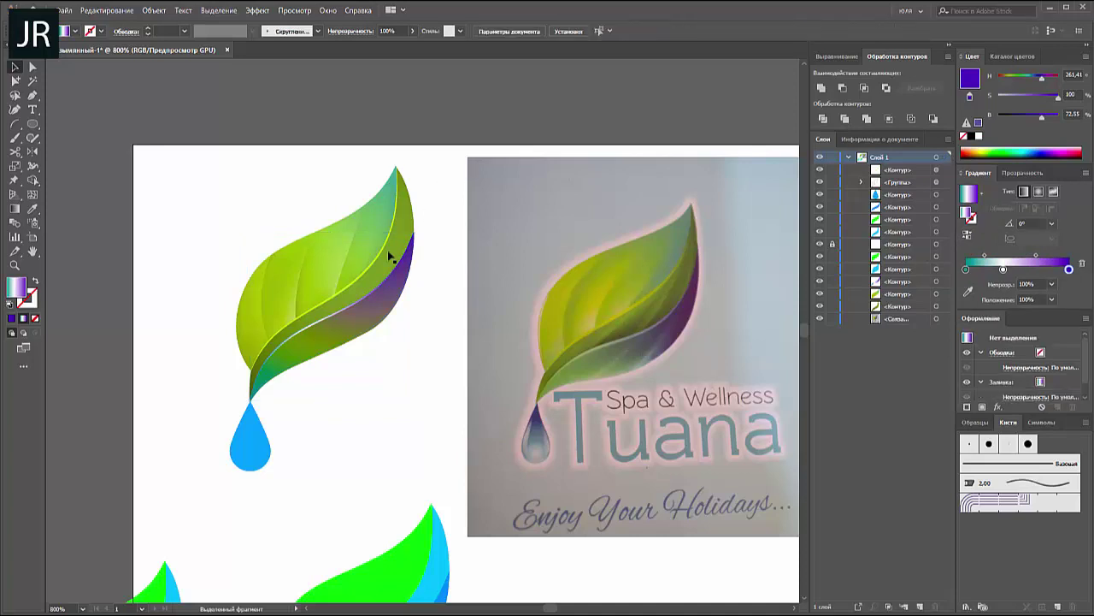
left_click(357, 303)
left_click(1018, 283)
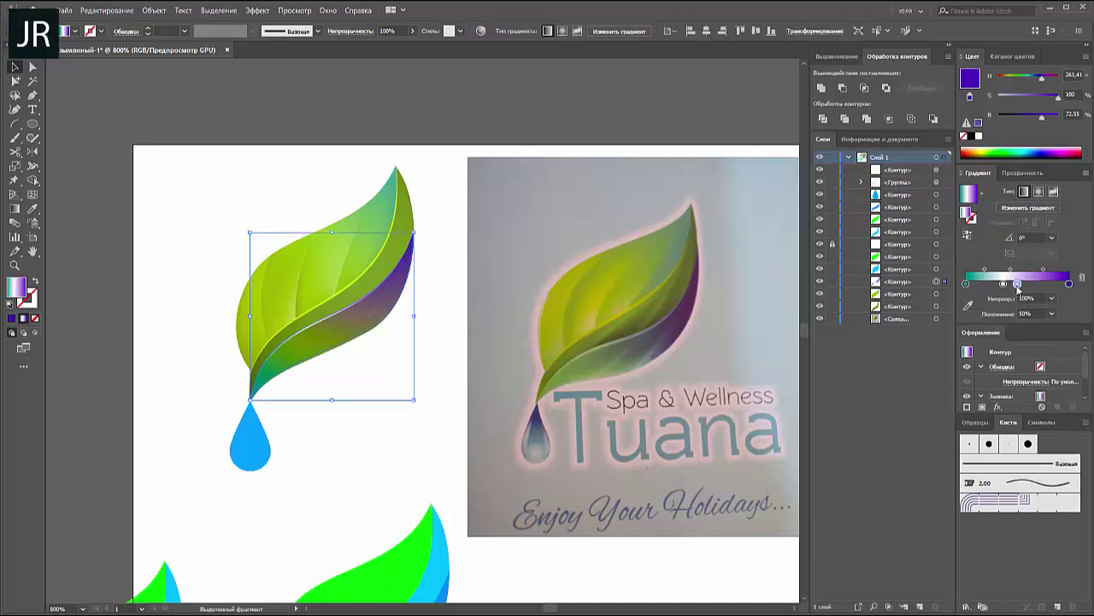
left_click_drag(1018, 284, 1033, 284)
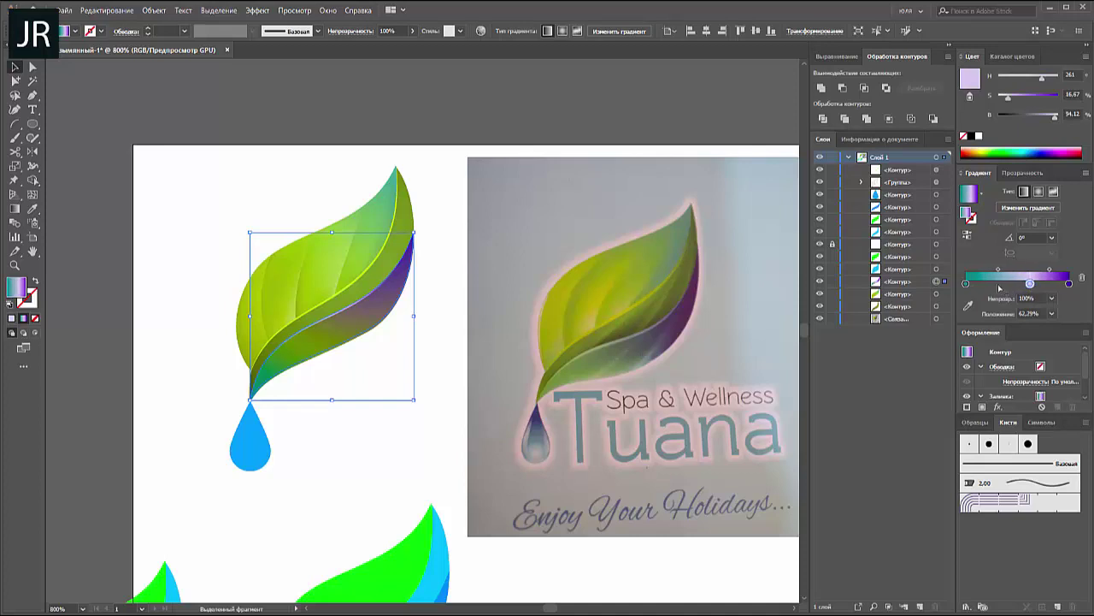
left_click(990, 283)
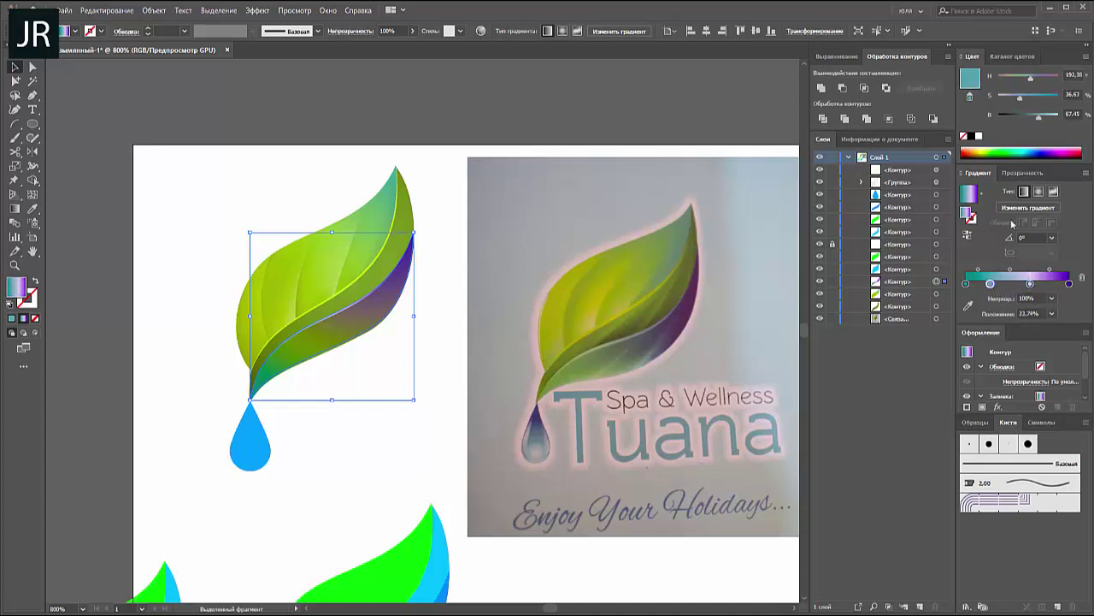
left_click(989, 151)
left_click(991, 152)
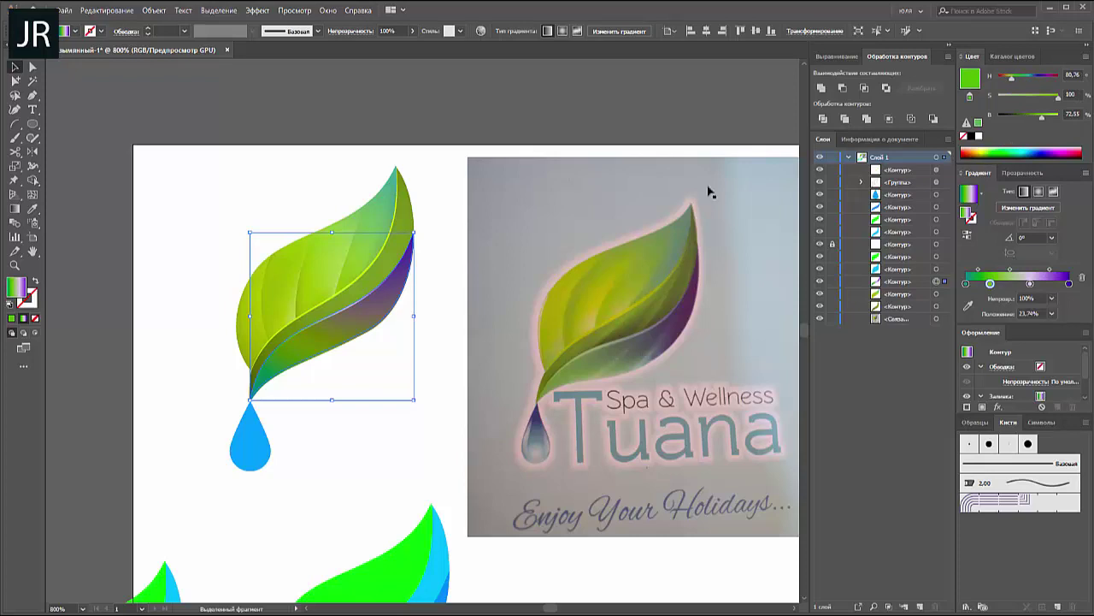
left_click(451, 246)
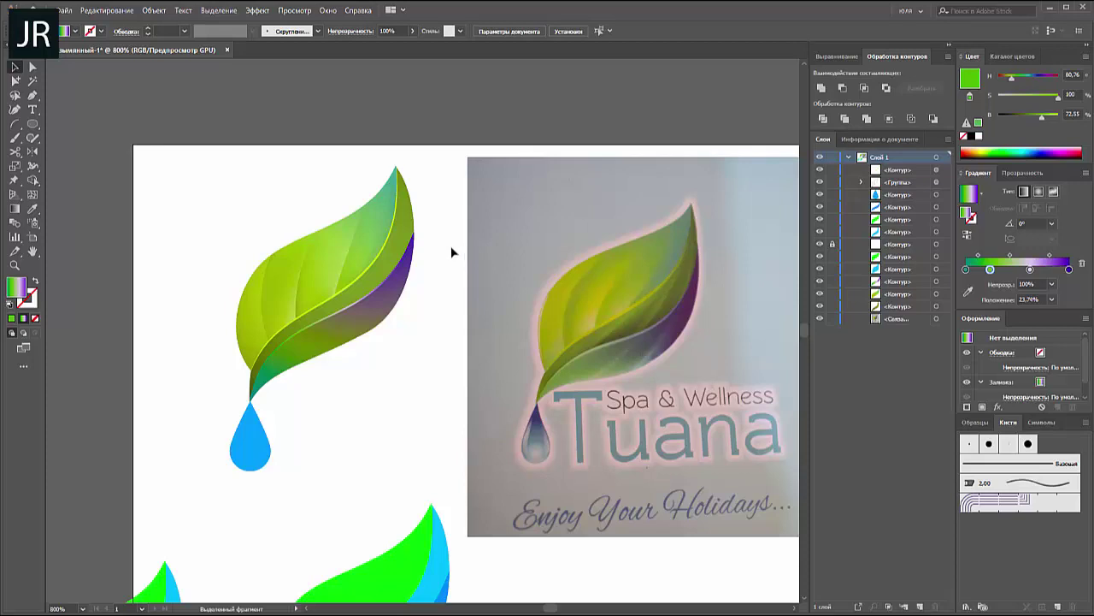
- Remove an anchor point from the leaf's purple band path
key("a")
left_click(409, 272)
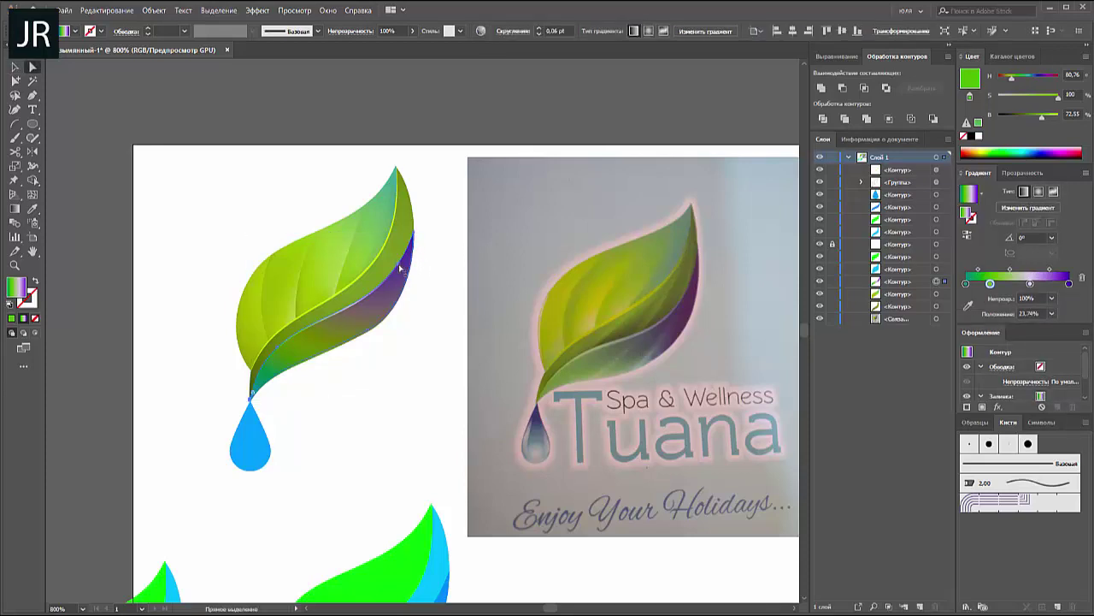
left_click(401, 268)
key("minus")
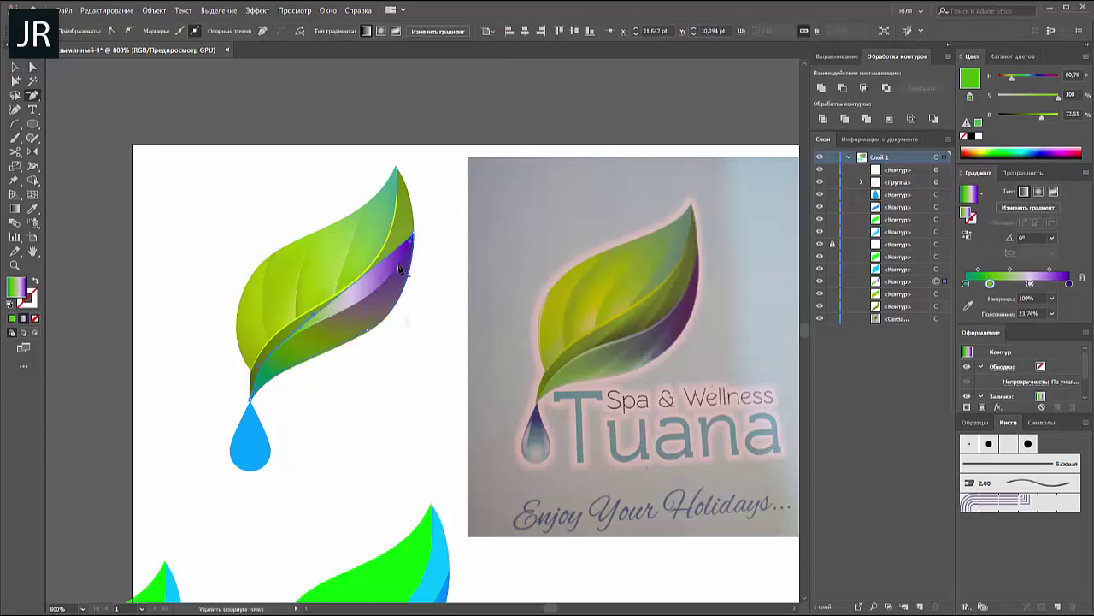
key("a")
left_click(451, 311)
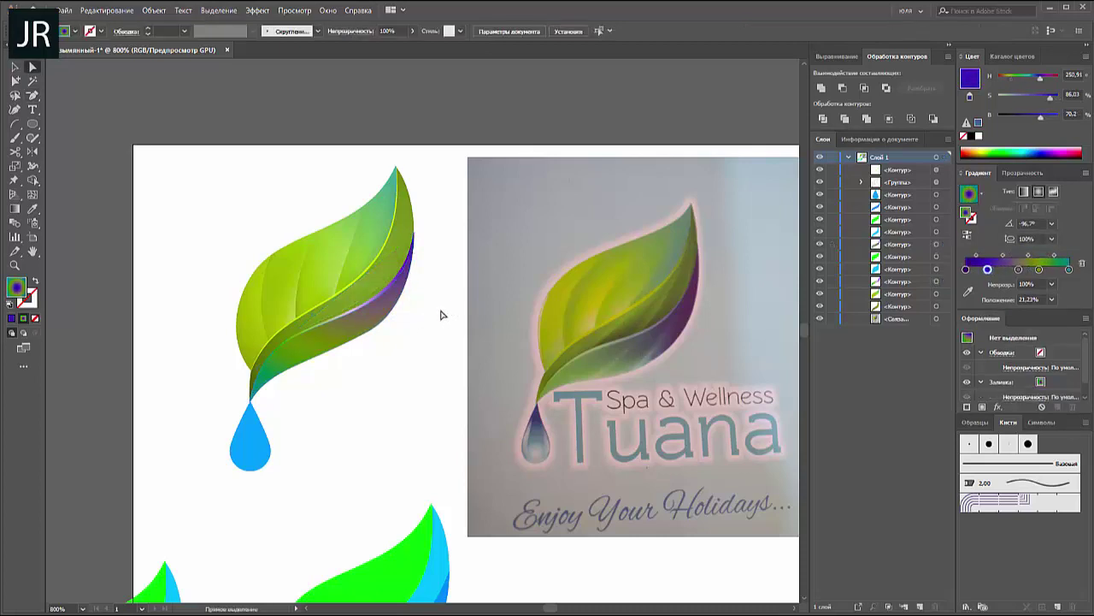
- Group the leaf's fold strip and lower band together, then switch to the Arc tool
key("v")
left_click(329, 326)
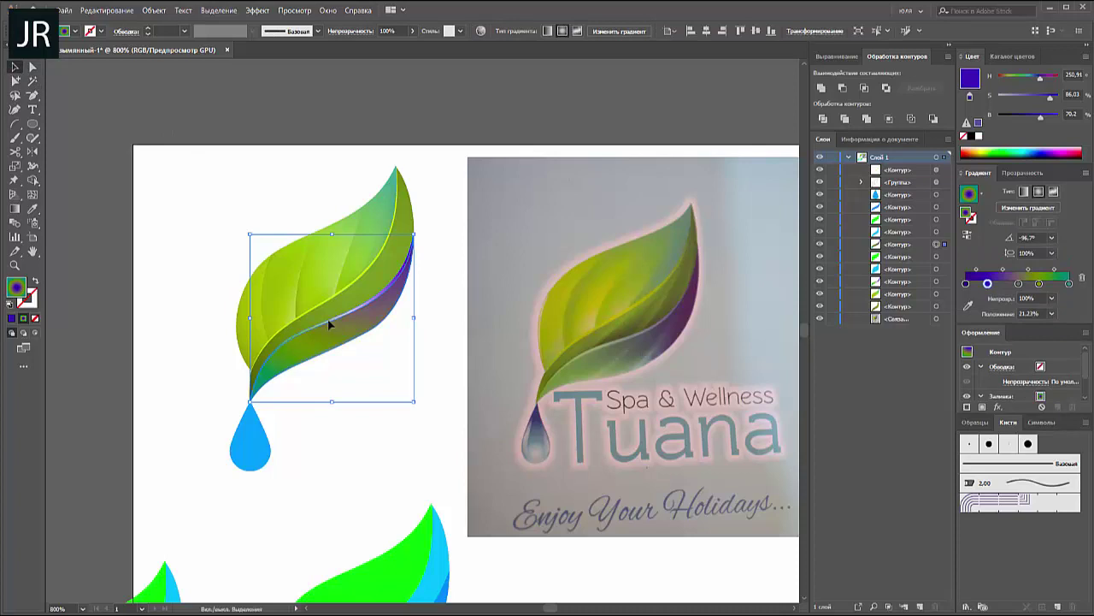
left_click(327, 318, "shift")
key("ctrl+g")
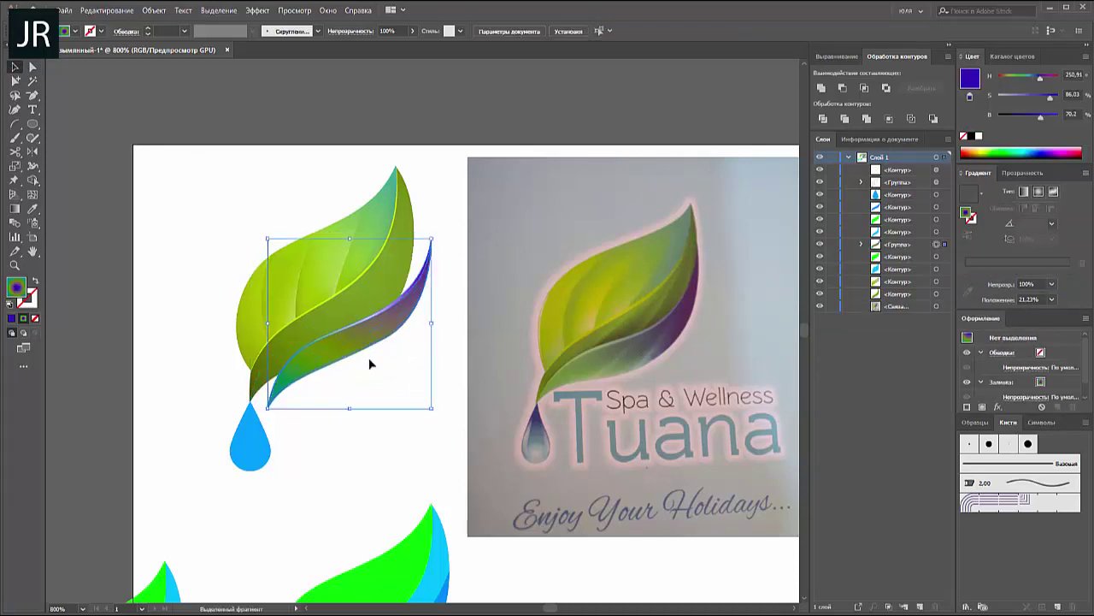
left_click(411, 377)
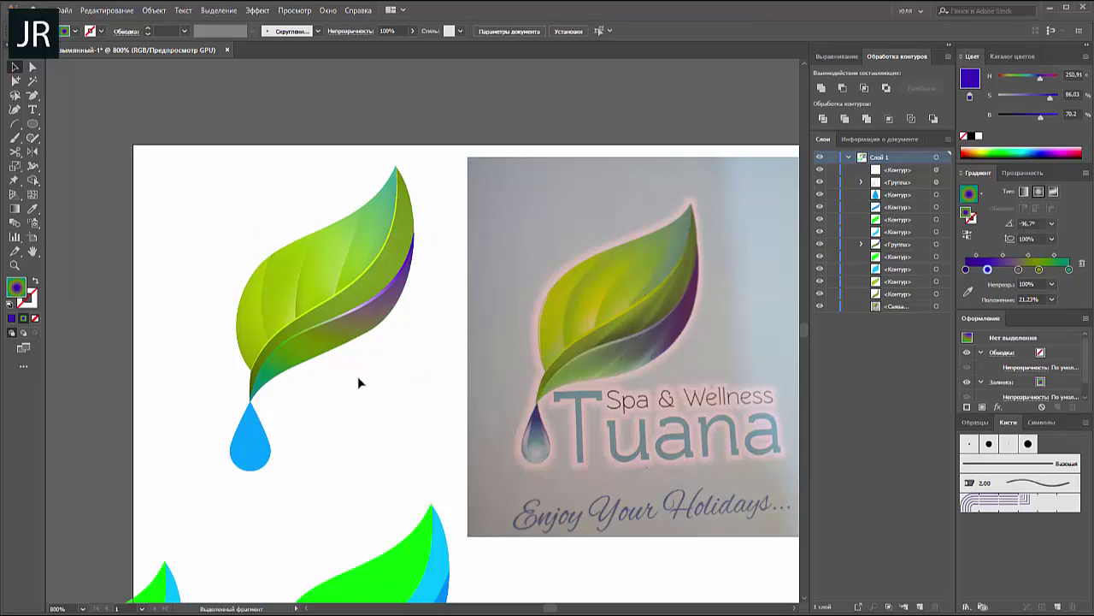
left_click_drag(14, 123, 54, 135)
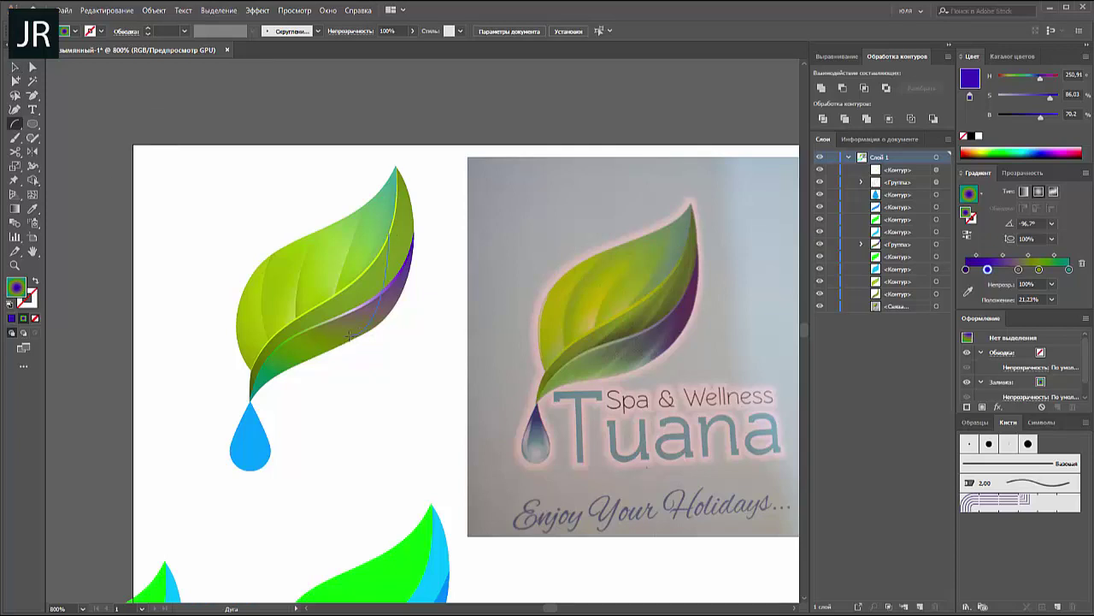
- Draw an arc along the leaf's right side and remove its bottom curve handle
left_click_drag(336, 340, 393, 231)
key("a")
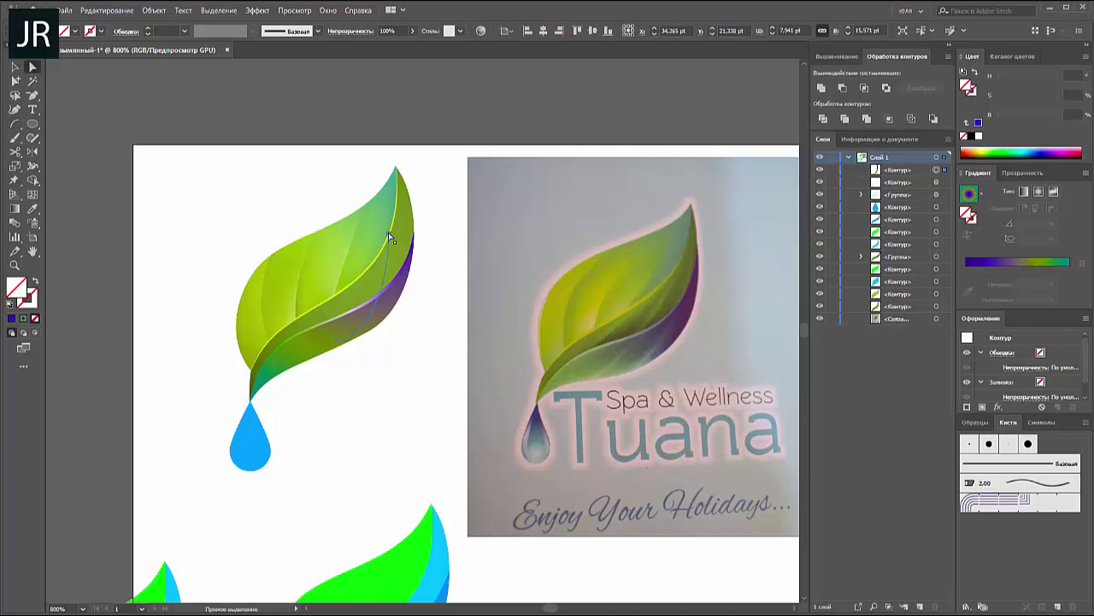
left_click(393, 231)
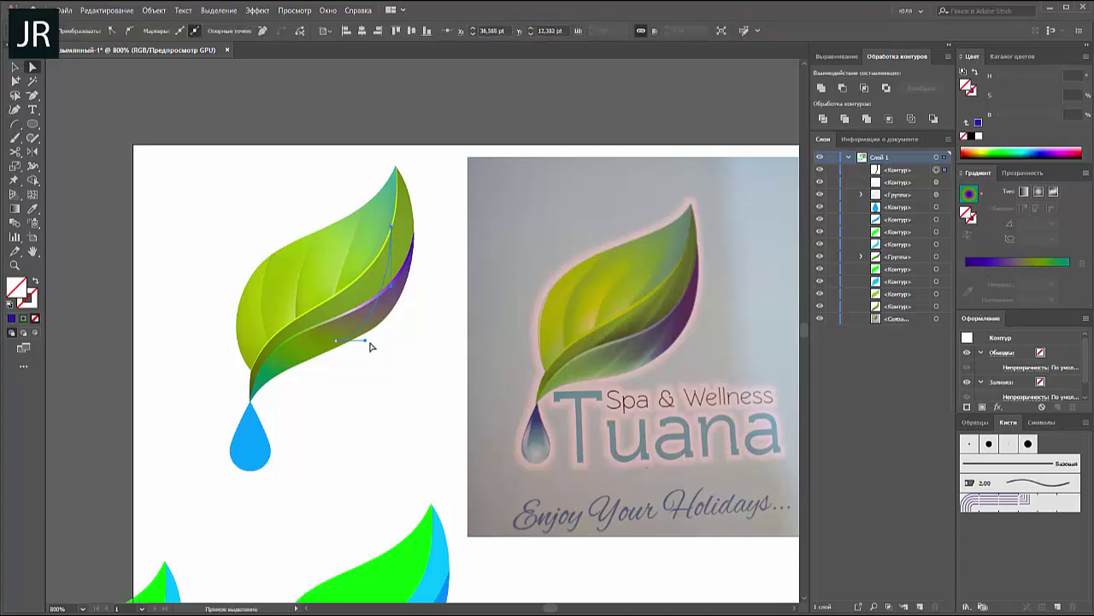
left_click_drag(366, 341, 338, 342)
- Give the arc's stroke a black–grey–black gradient running across the stroke's width
left_click(15, 67)
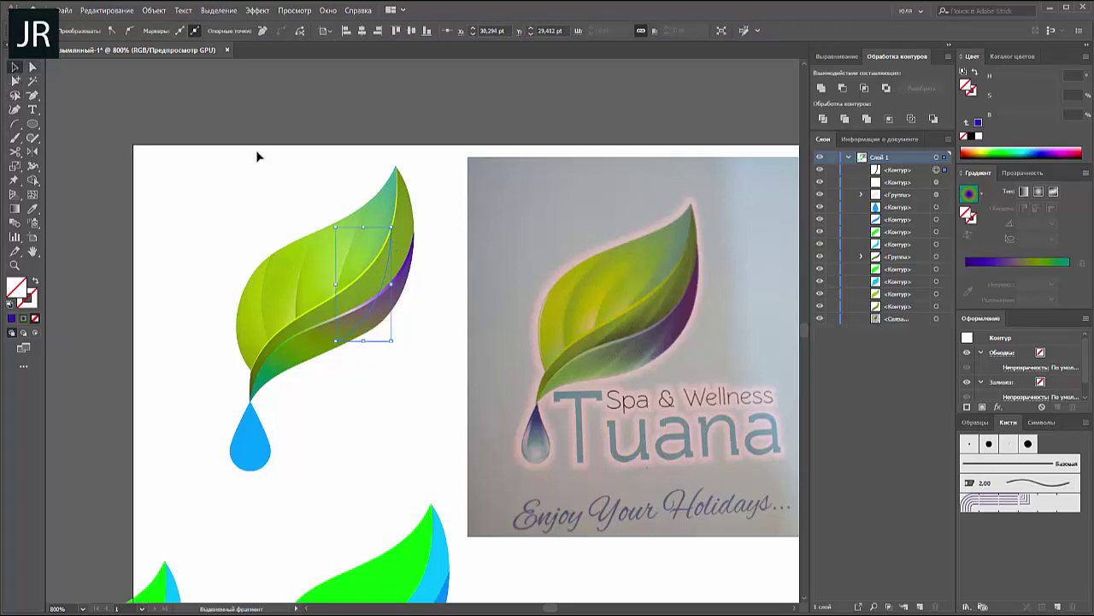
left_click(981, 194)
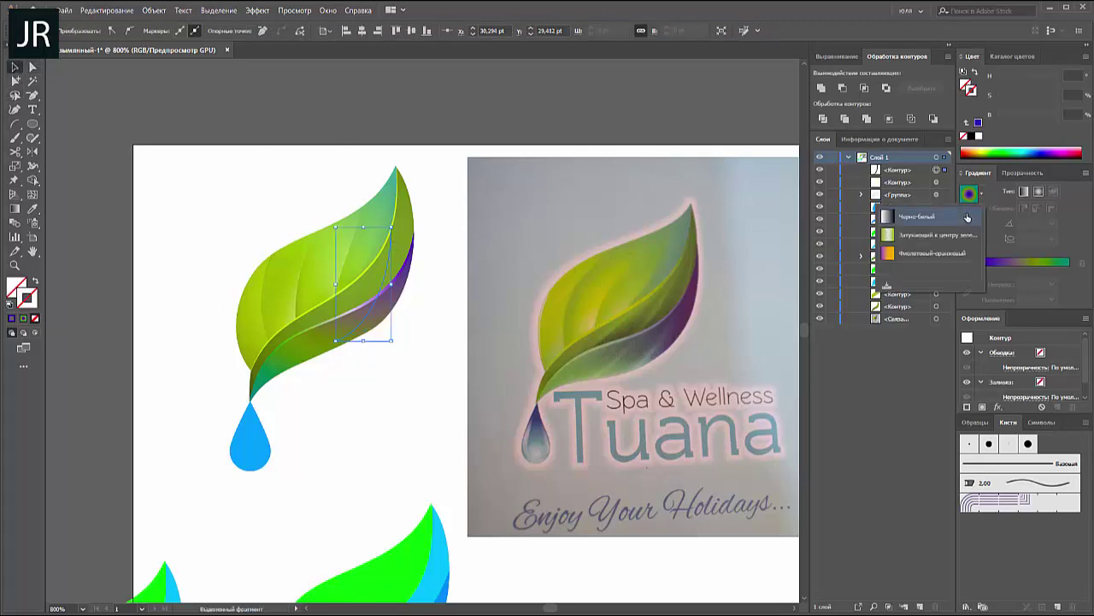
left_click(967, 218)
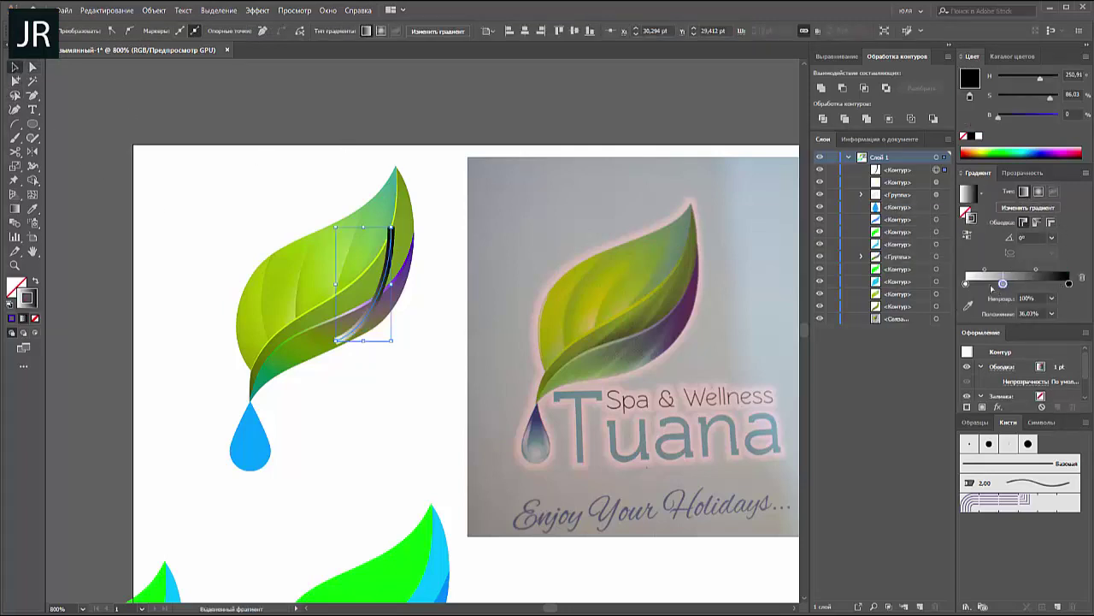
left_click(1003, 284)
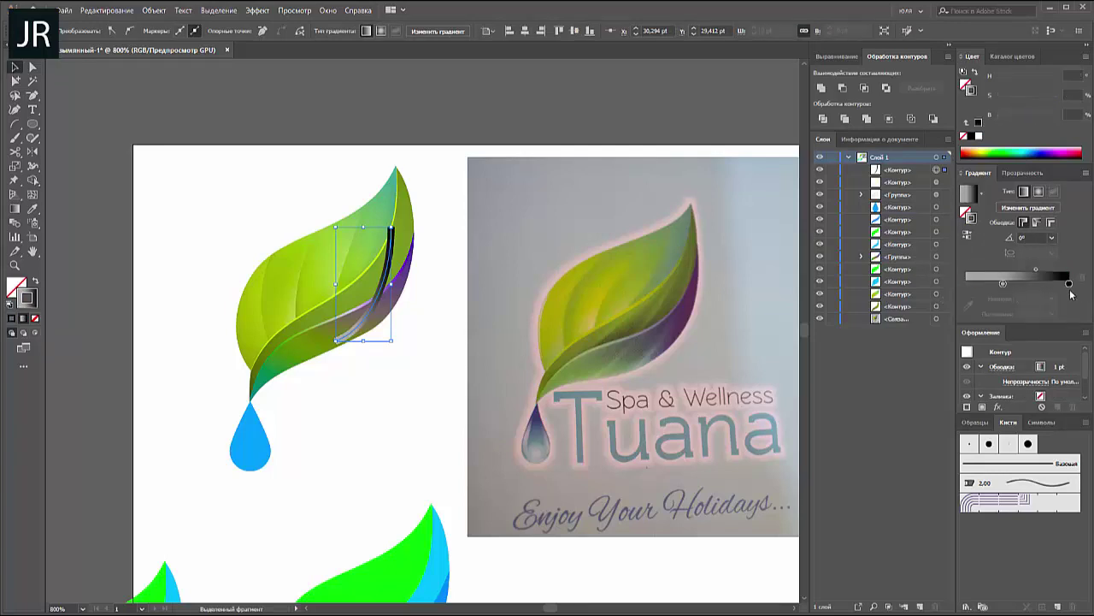
mouse_move(1069, 283)
left_mouse_down()
mouse_move(967, 283)
mouse_move(1022, 283)
left_mouse_up()
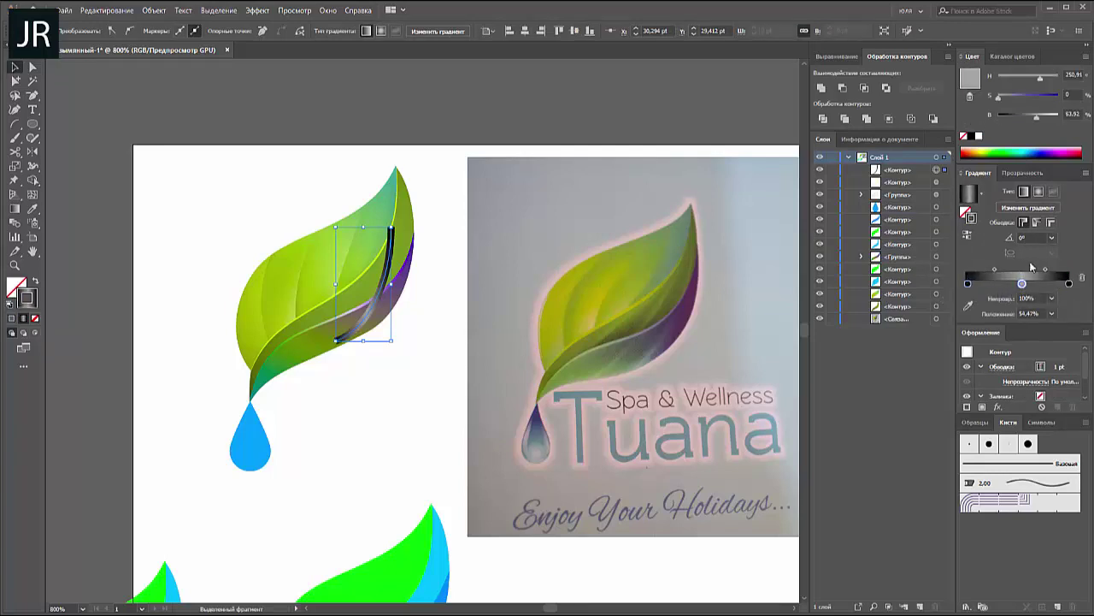
left_click(1037, 222)
left_click(1052, 223)
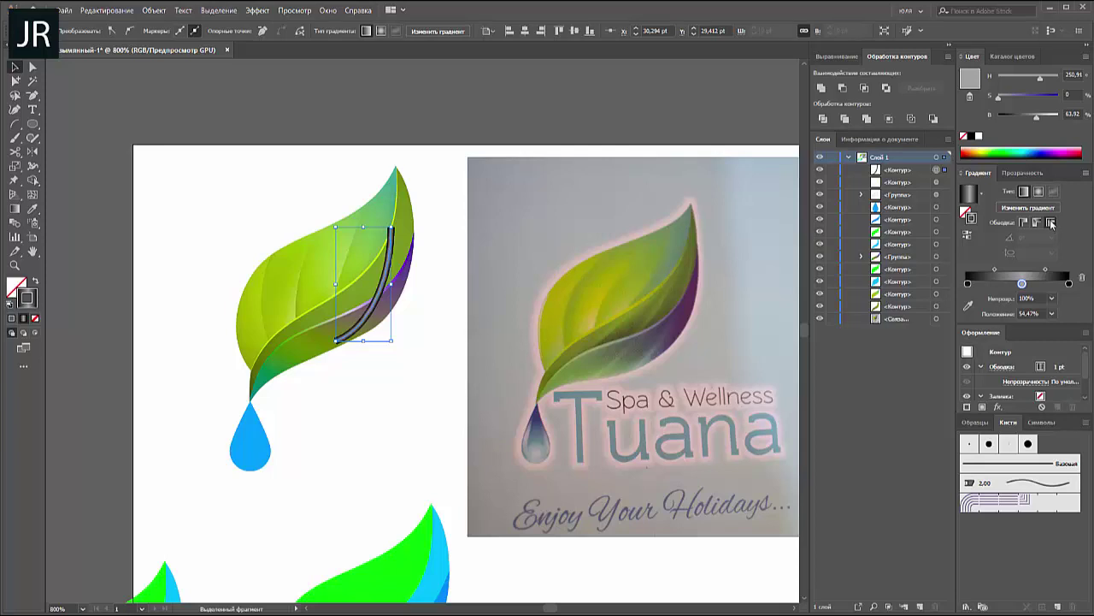
- Set the stroke to Screen blend mode, an elliptical width profile and 3 pt weight
left_click(1023, 172)
left_click(958, 191)
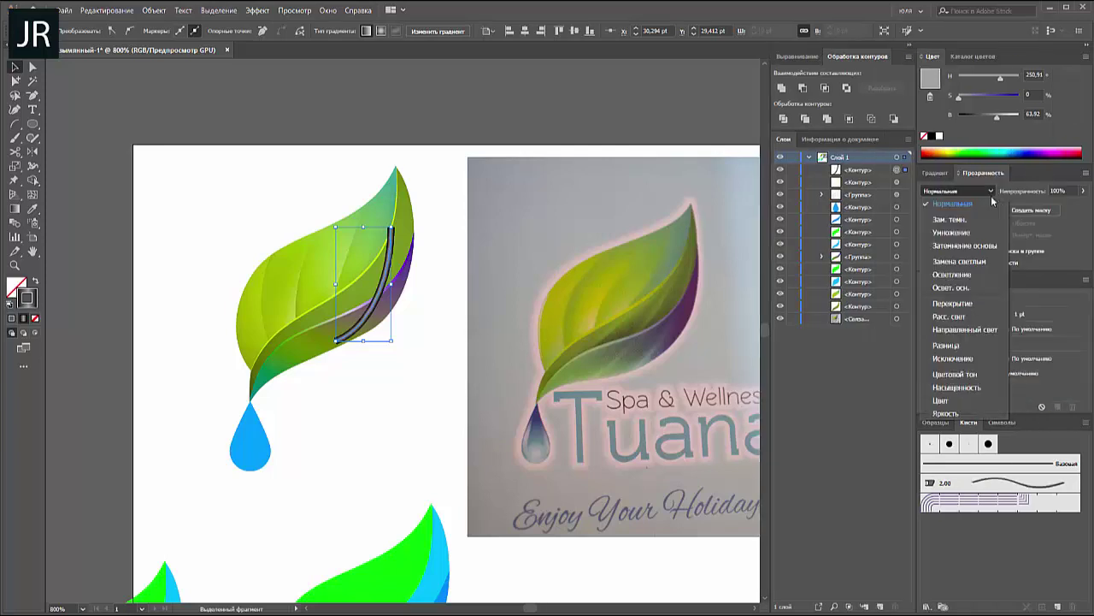
left_click(952, 274)
left_click(936, 172)
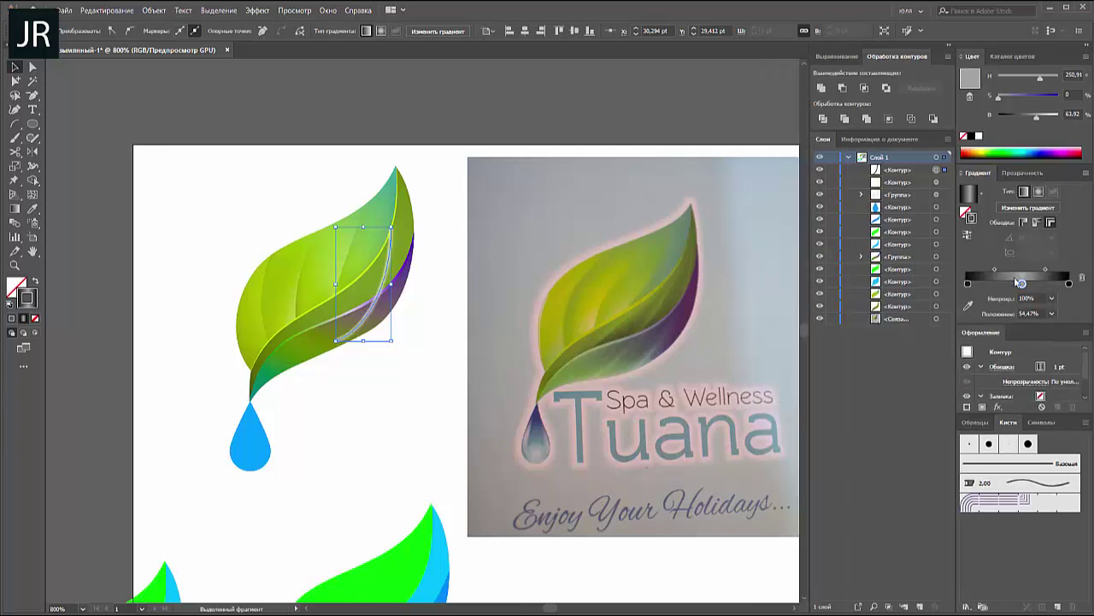
left_click(13, 67)
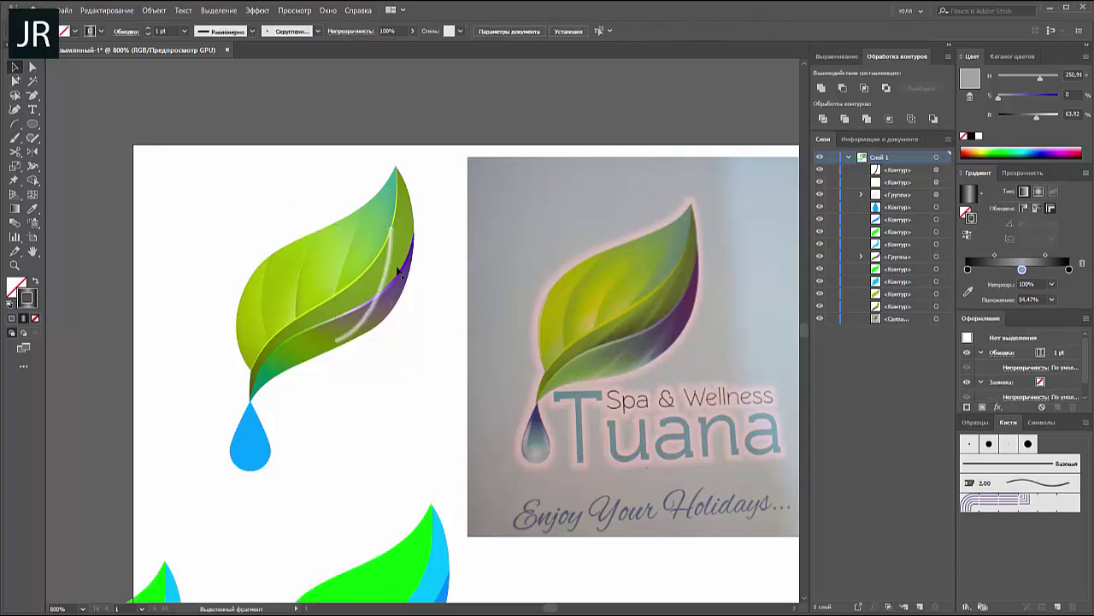
left_click(253, 31)
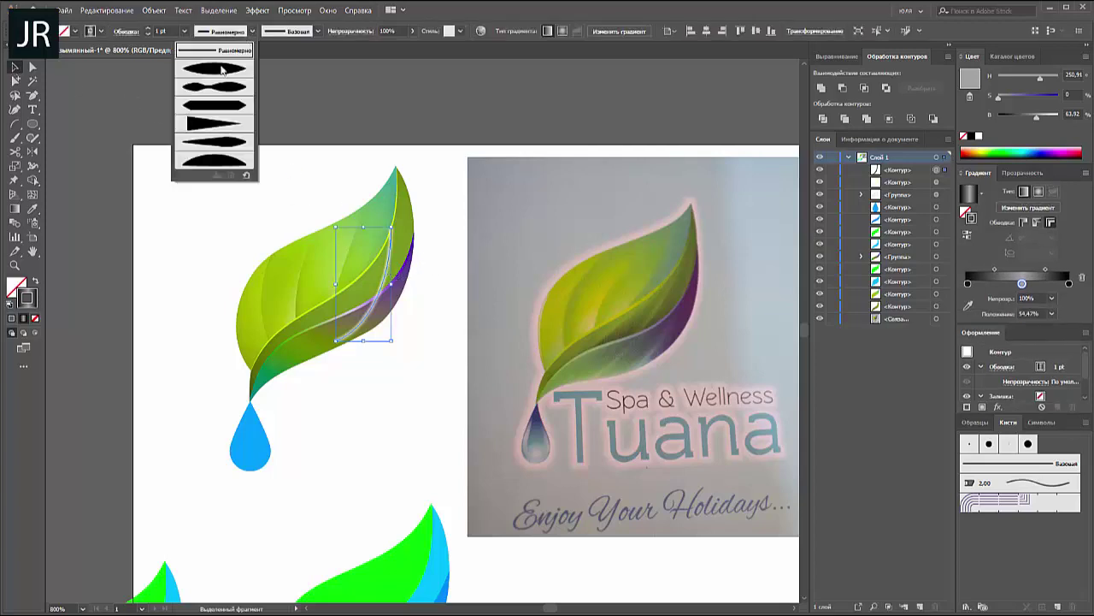
left_click(224, 67)
left_click(184, 31)
left_click(196, 111)
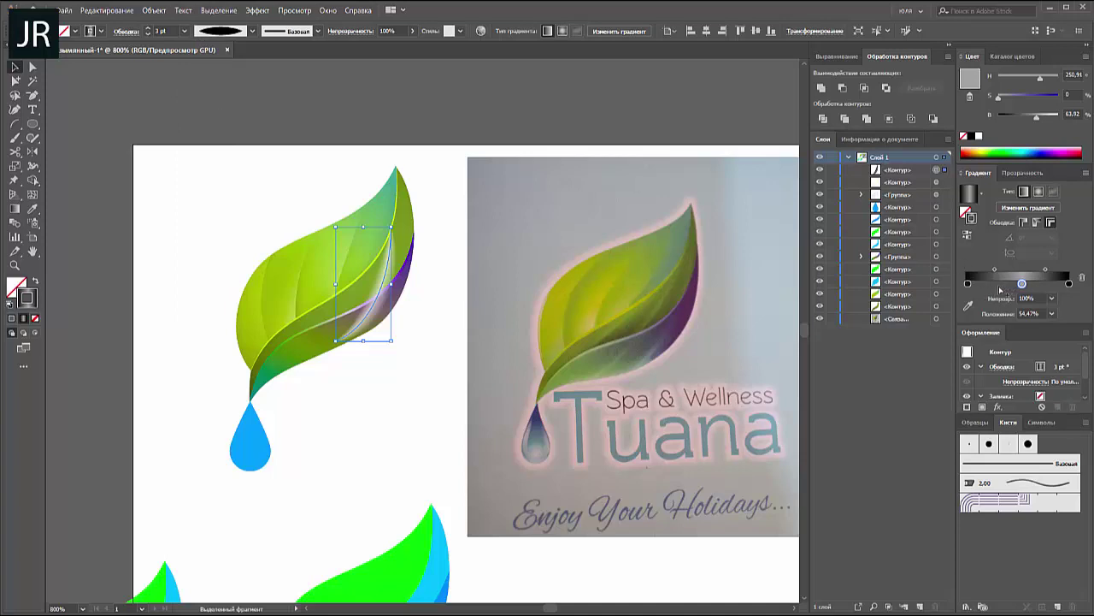
- Add and reposition a middle stop in the stroke gradient, checking both end stops
left_click(999, 283)
mouse_move(1022, 283)
left_mouse_down()
mouse_move(999, 313)
mouse_move(1041, 270)
mouse_move(1005, 271)
mouse_move(1039, 270)
left_mouse_up()
left_click(968, 283)
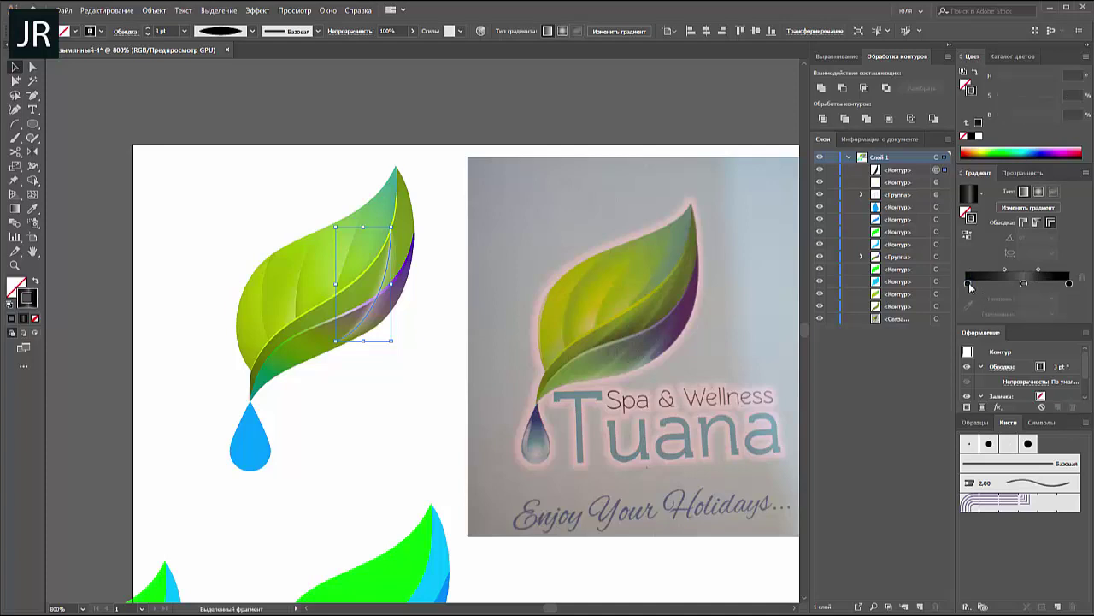
left_click(1069, 285)
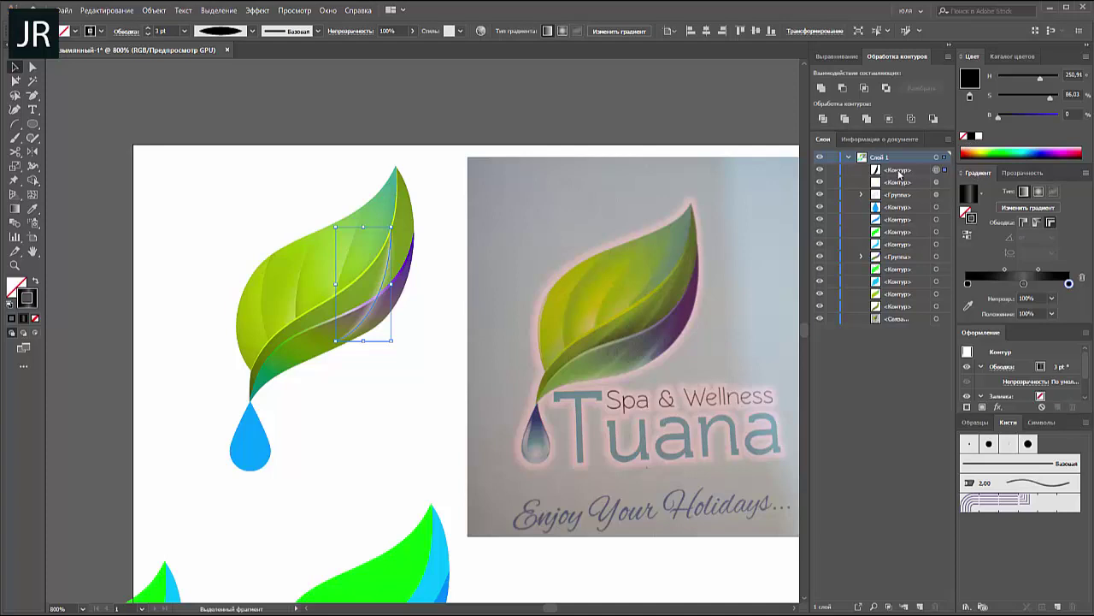
- Try moving the highlight arc lower in the stacking order, undoing each attempt
left_click_drag(898, 173, 893, 226)
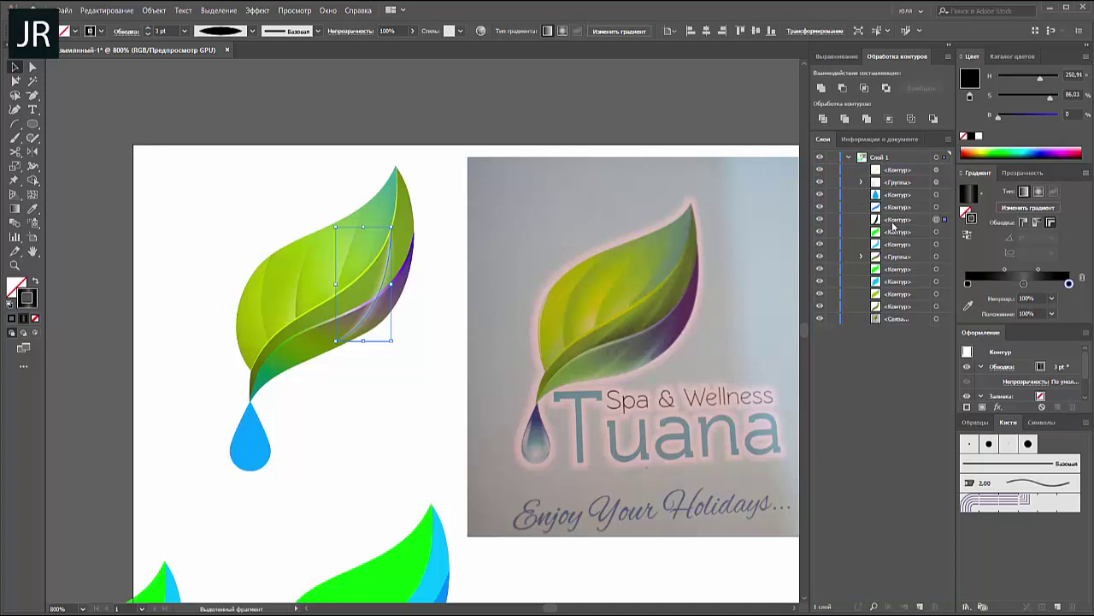
key("ctrl+z")
left_click(442, 296)
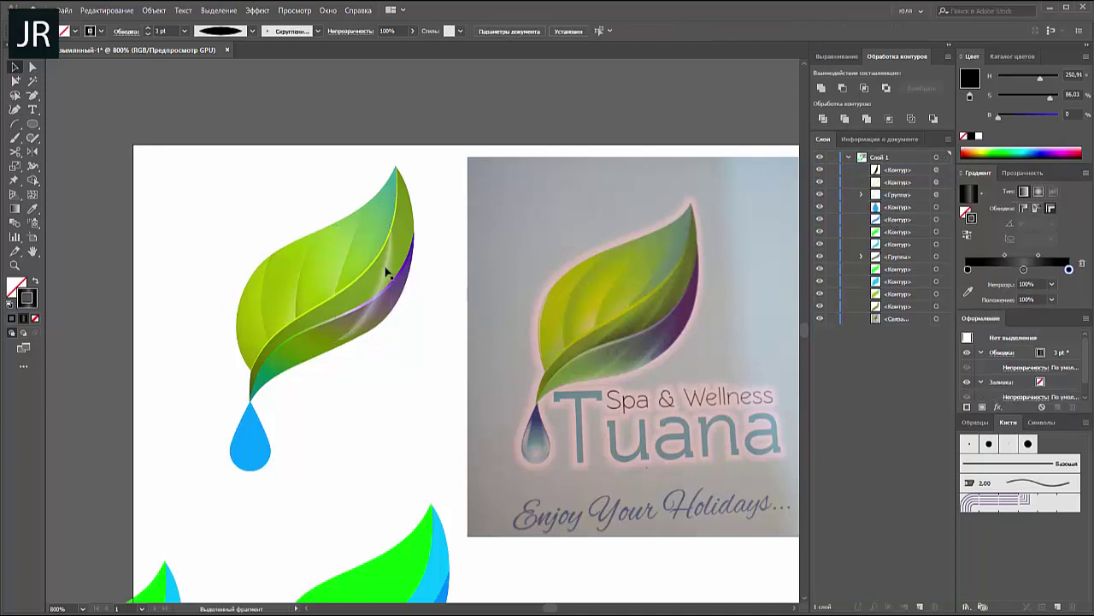
left_click(386, 272)
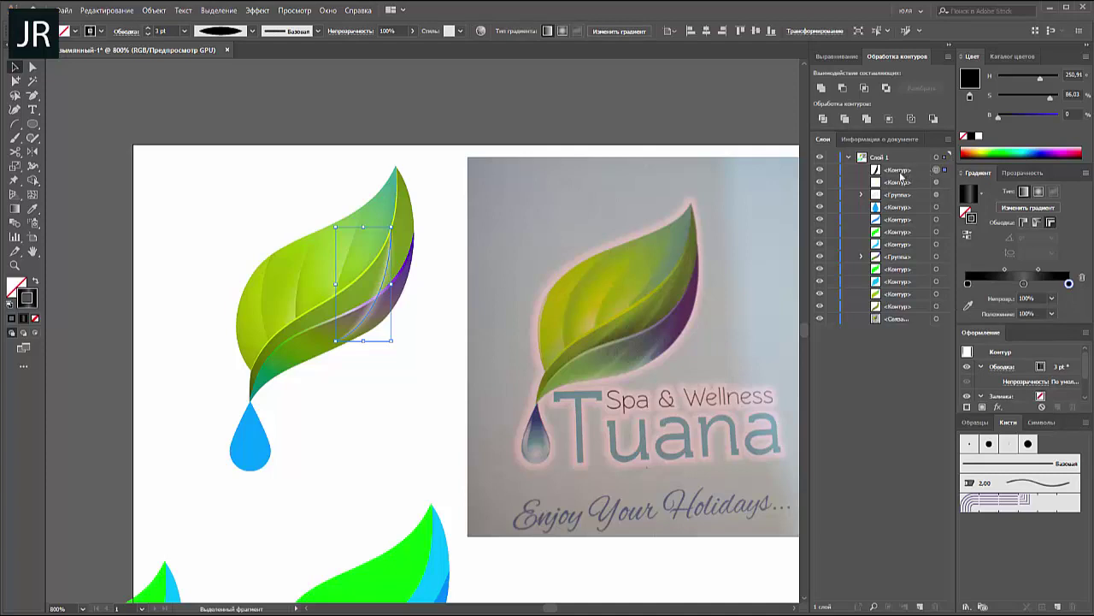
left_click_drag(900, 175, 887, 312)
key("ctrl+z")
- Delete all pieces of the spare green-and-blue leaf below the logo
scroll(391, 379, "down", 3)
scroll(360, 403, "down", 3)
left_click_drag(243, 432, 405, 505)
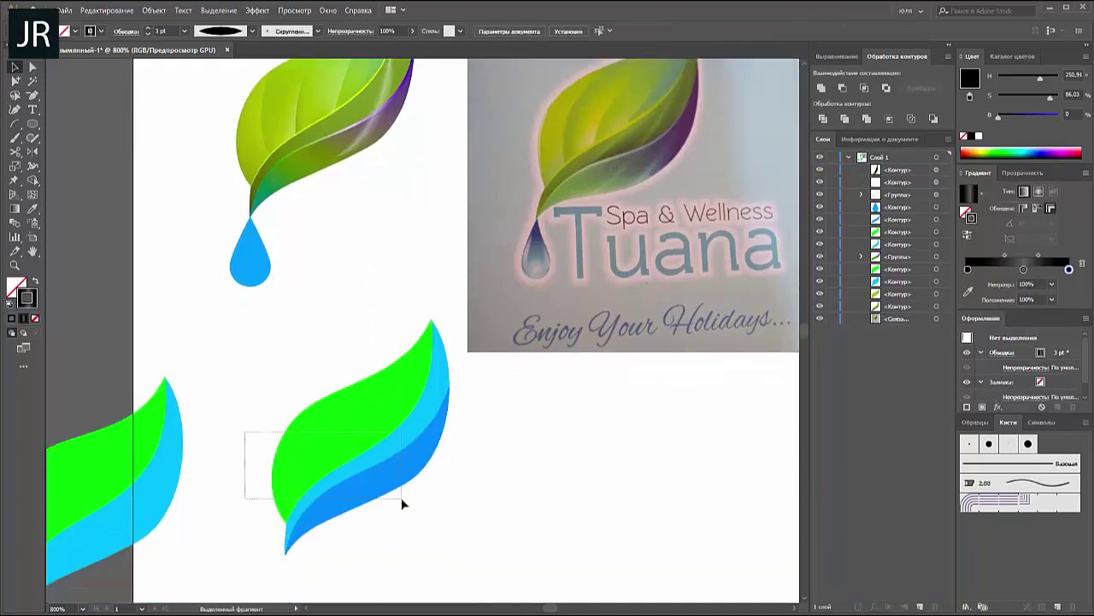
key("Delete")
left_click_drag(226, 372, 124, 470)
key("Delete")
scroll(371, 422, "up", 3)
scroll(369, 417, "up", 3)
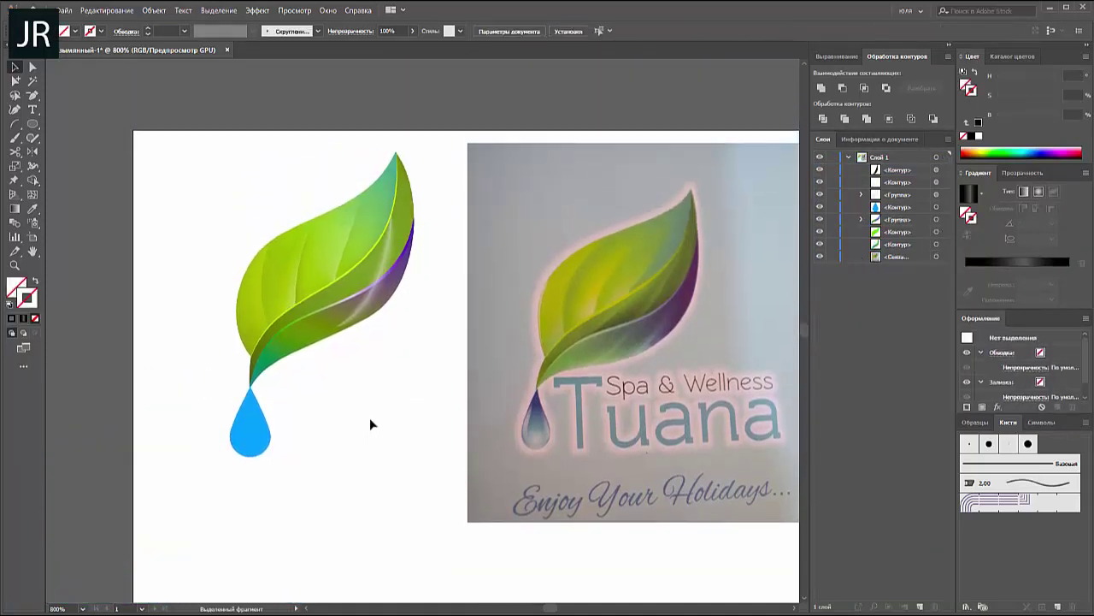
- Move the white path to sit just below the upper leaf group in Layers
left_click(398, 293)
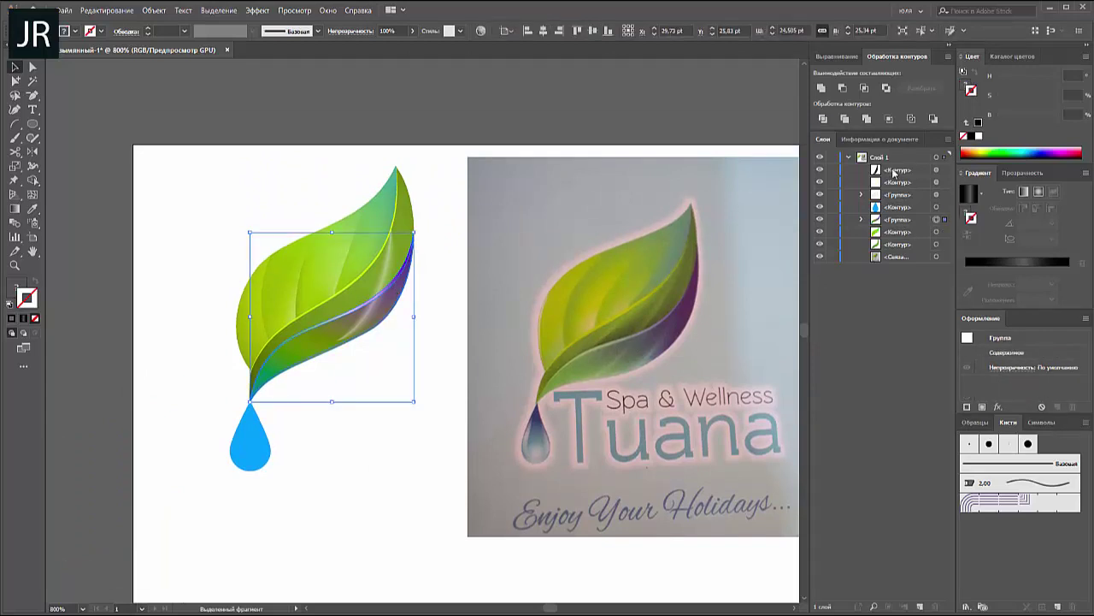
left_click_drag(896, 182, 889, 229)
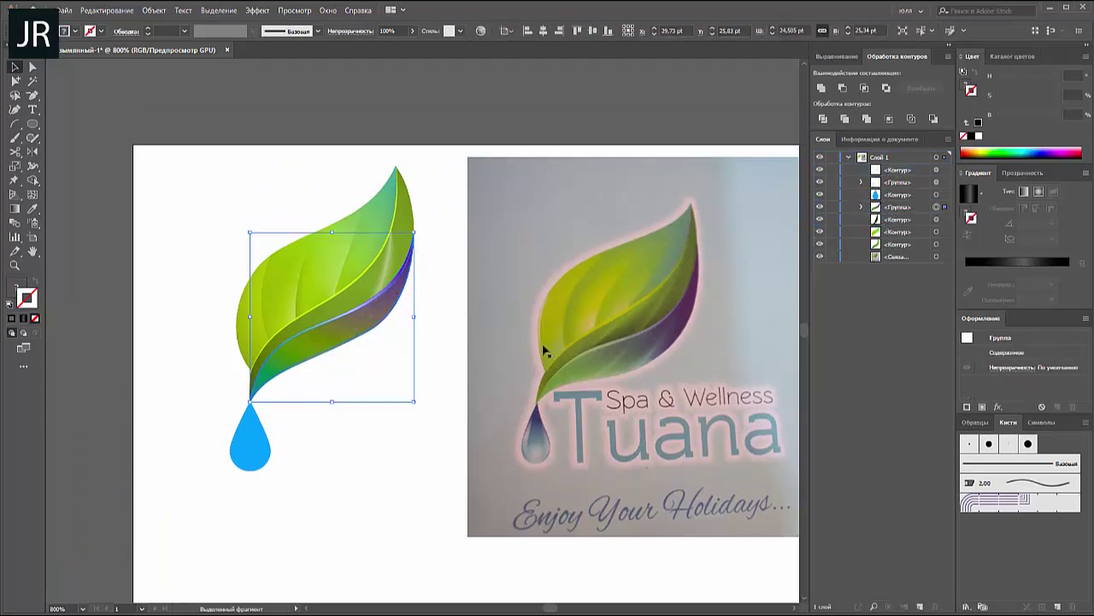
left_click(443, 359)
- Nudge an anchor of the vein highlight path to reshape it along the leaf
key("a")
left_click(395, 244)
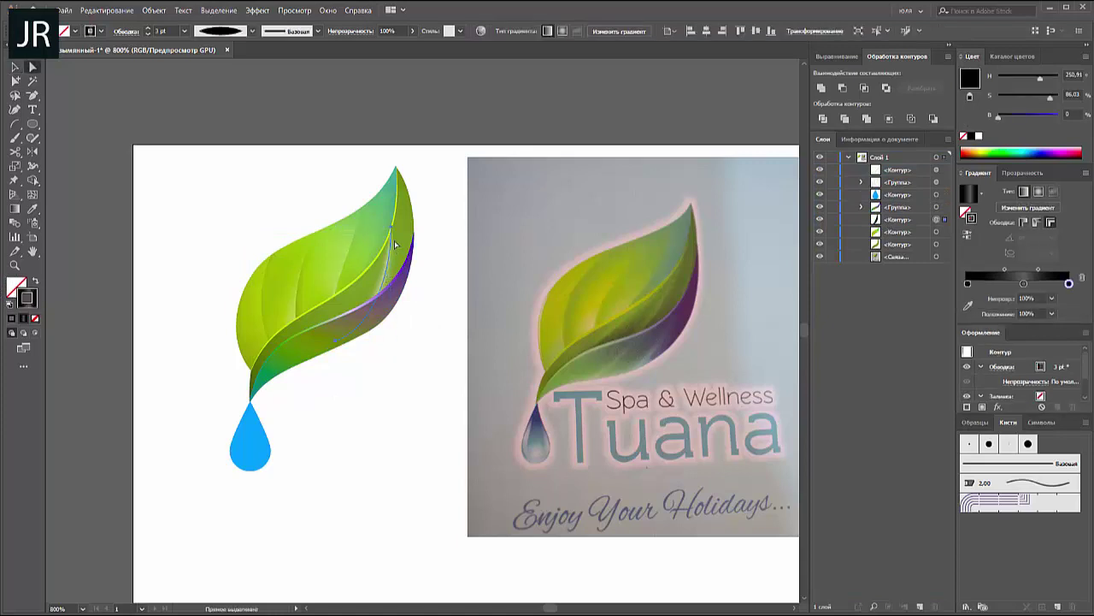
left_click(391, 226)
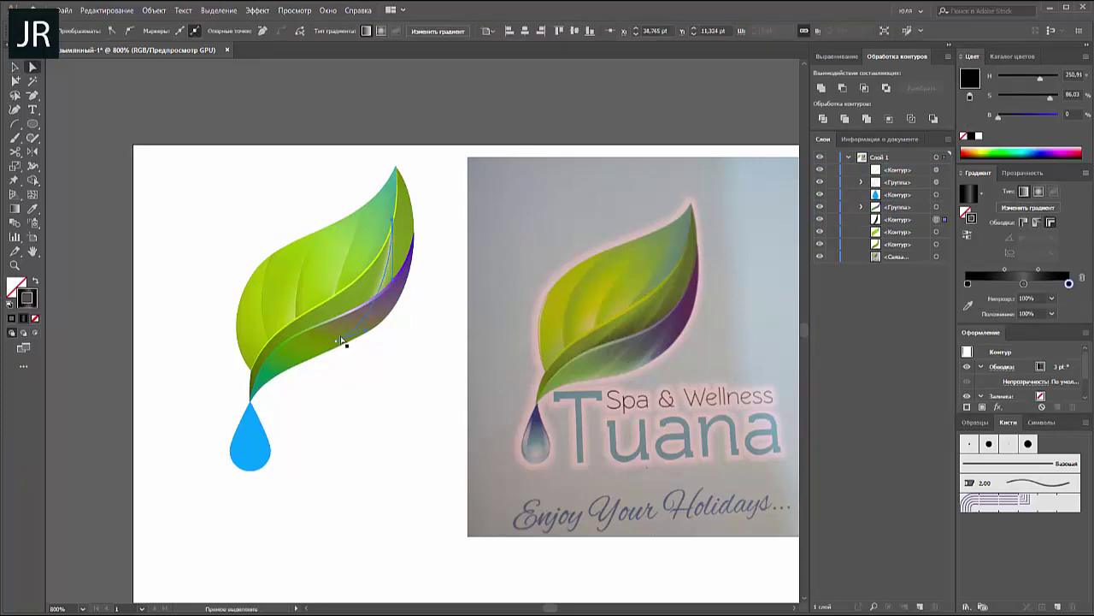
left_click_drag(336, 345, 330, 347)
key("v")
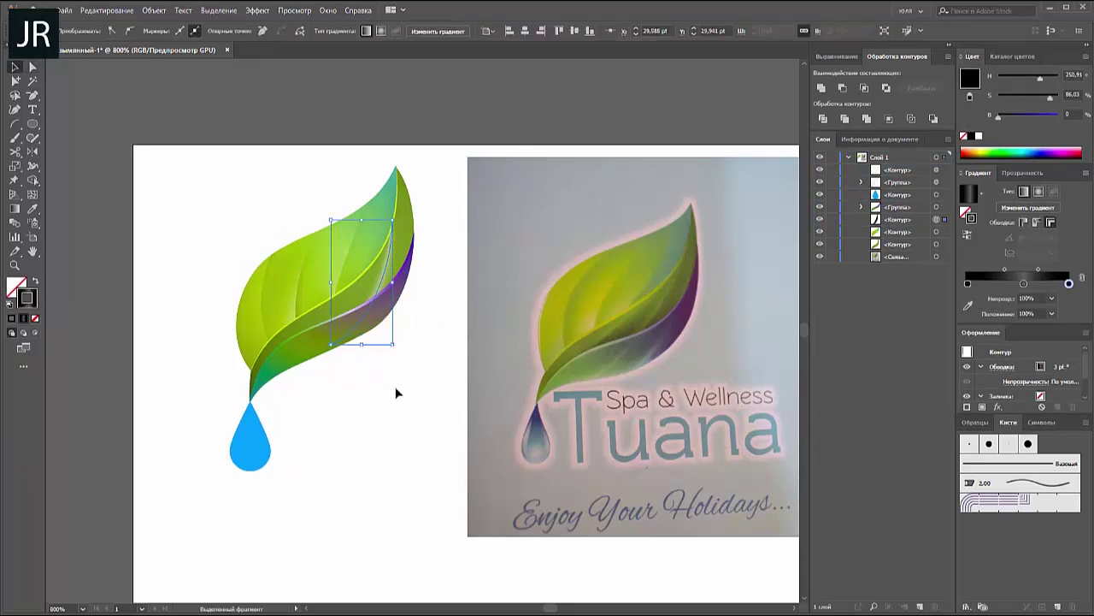
left_click(396, 391)
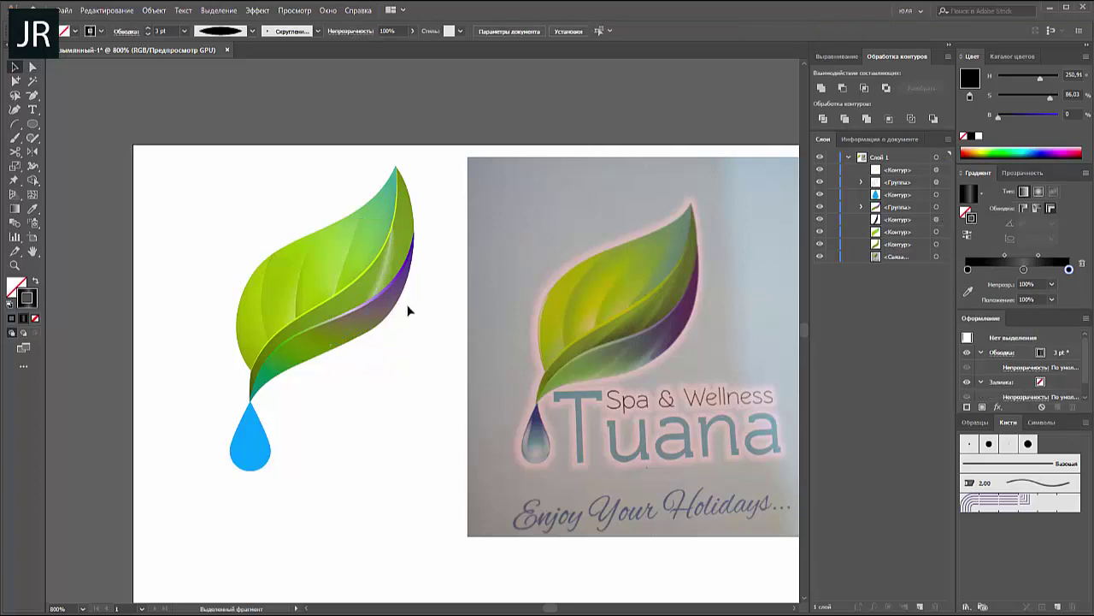
left_click(407, 258)
- Paste a gradient-filled leaf copy behind it and drag a lower-band copy out right
key("a")
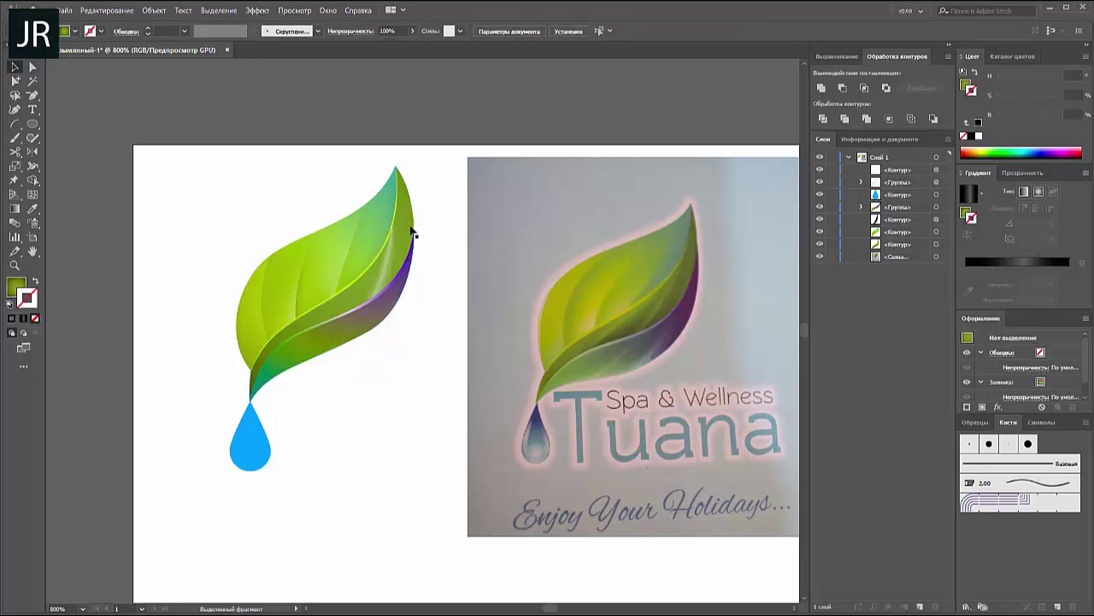
key("v")
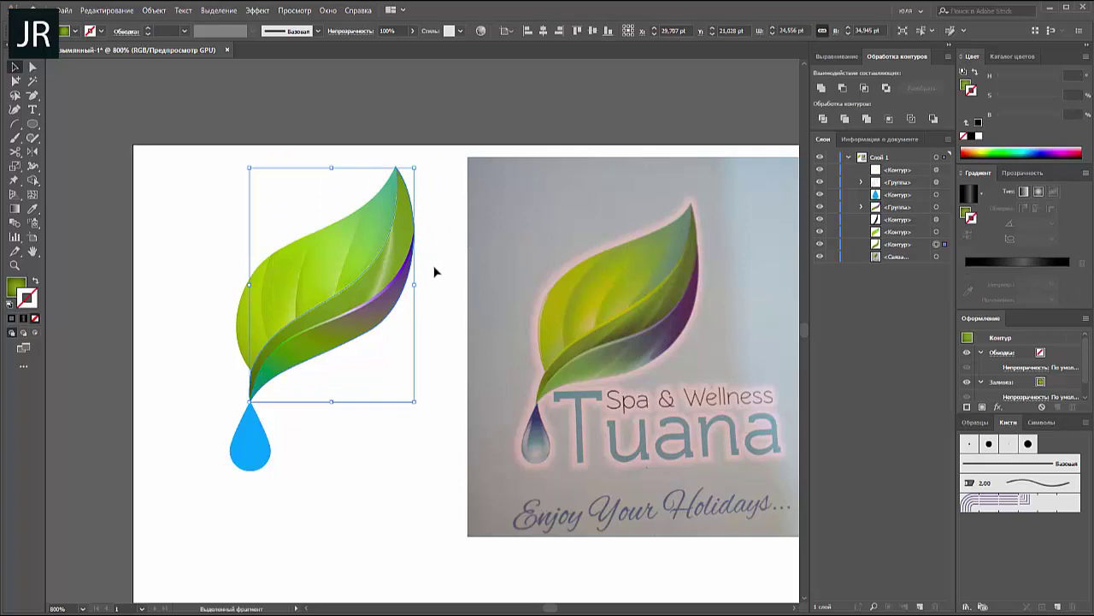
key("ctrl+c")
key("ctrl+b")
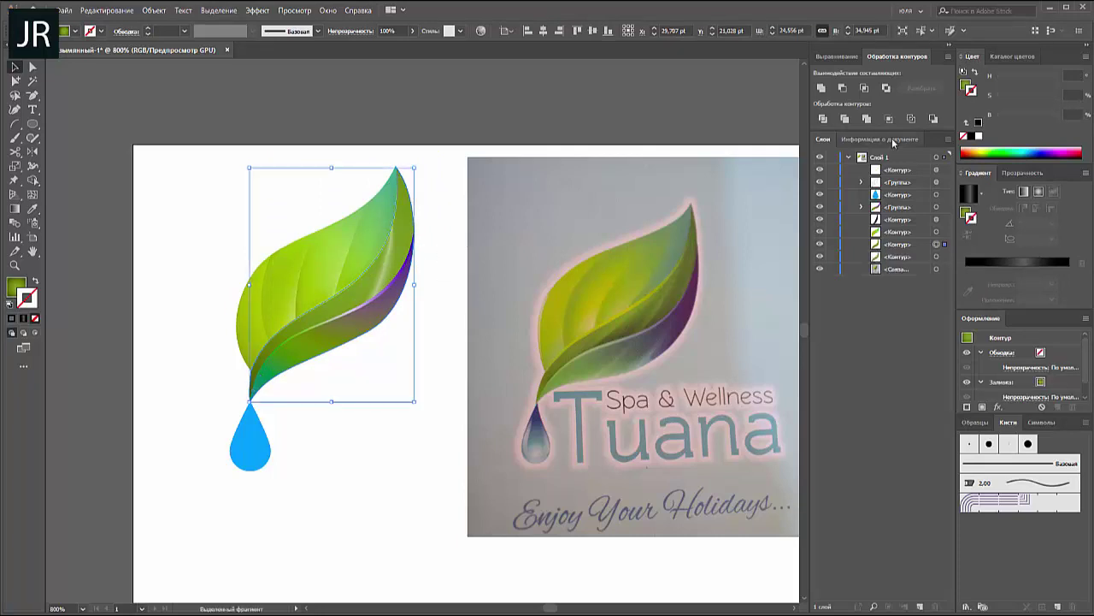
left_click(979, 136)
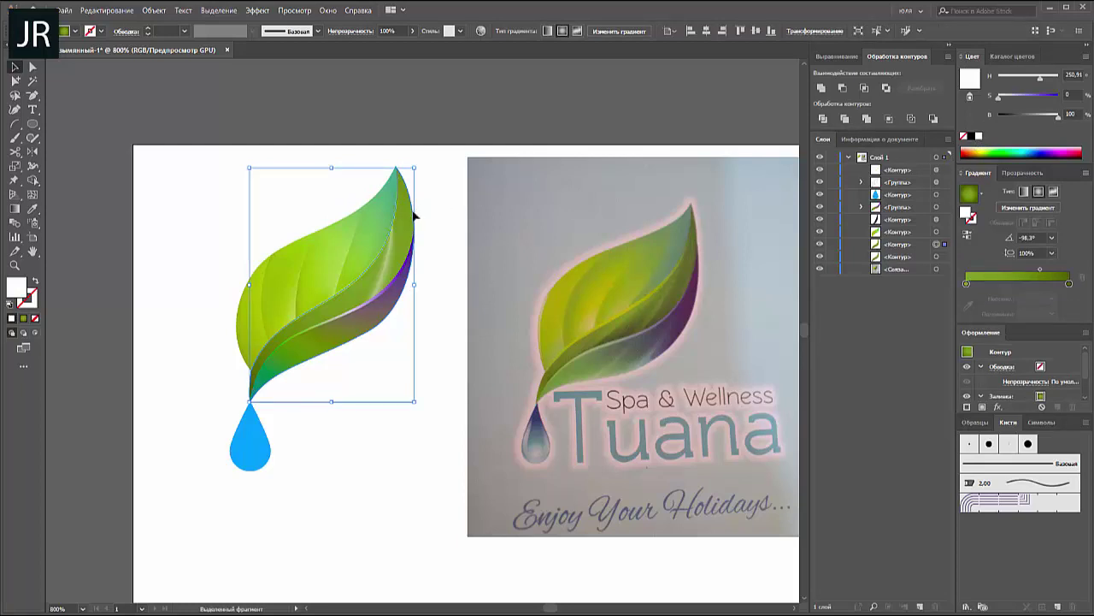
left_click(447, 209)
mouse_move(414, 221)
left_mouse_down()
mouse_move(468, 220)
mouse_move(439, 223)
left_mouse_up()
- Fill the lower band white and isolate it for mesh editing
left_click(75, 32)
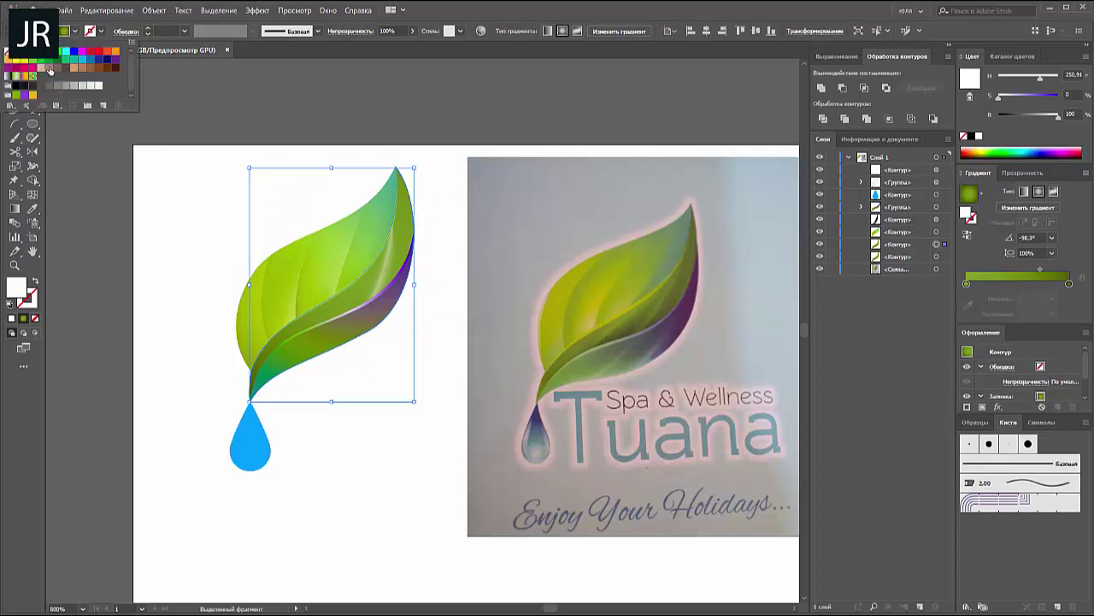
left_click(98, 87)
left_click(156, 203)
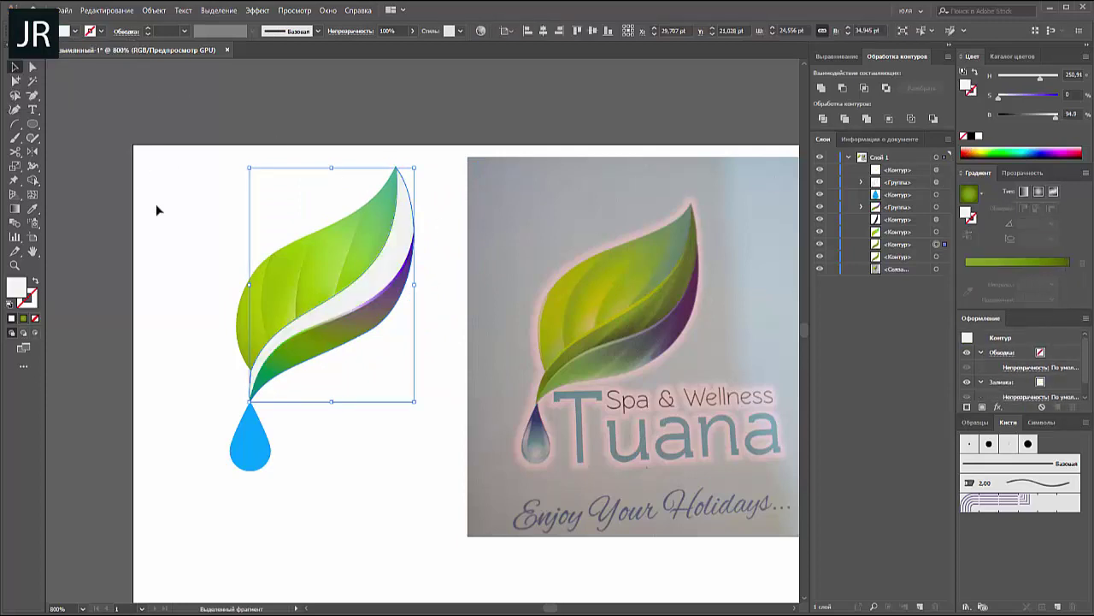
left_click(373, 282)
left_click(411, 231)
left_click(32, 194)
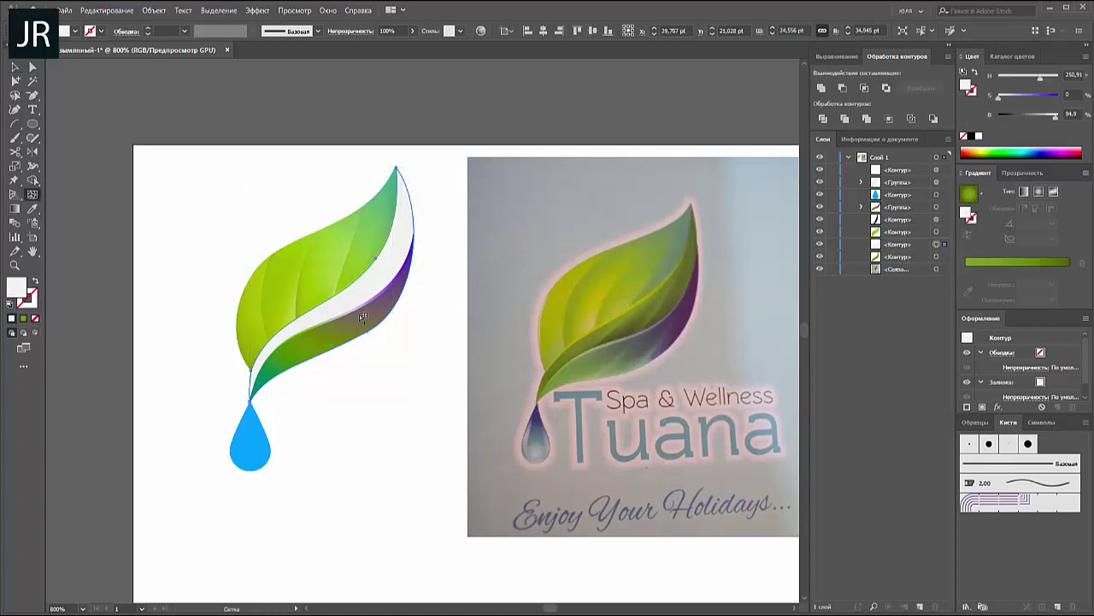
left_click(14, 67)
right_click(363, 275)
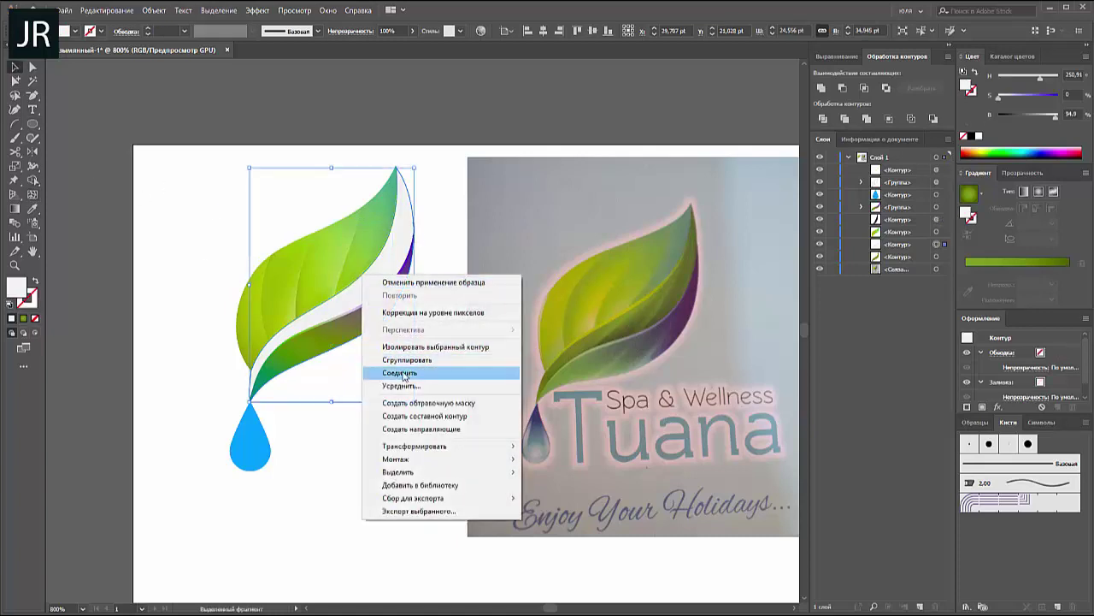
left_click(410, 347)
- Add a mesh point to the white band and adjust its position
left_click(32, 194)
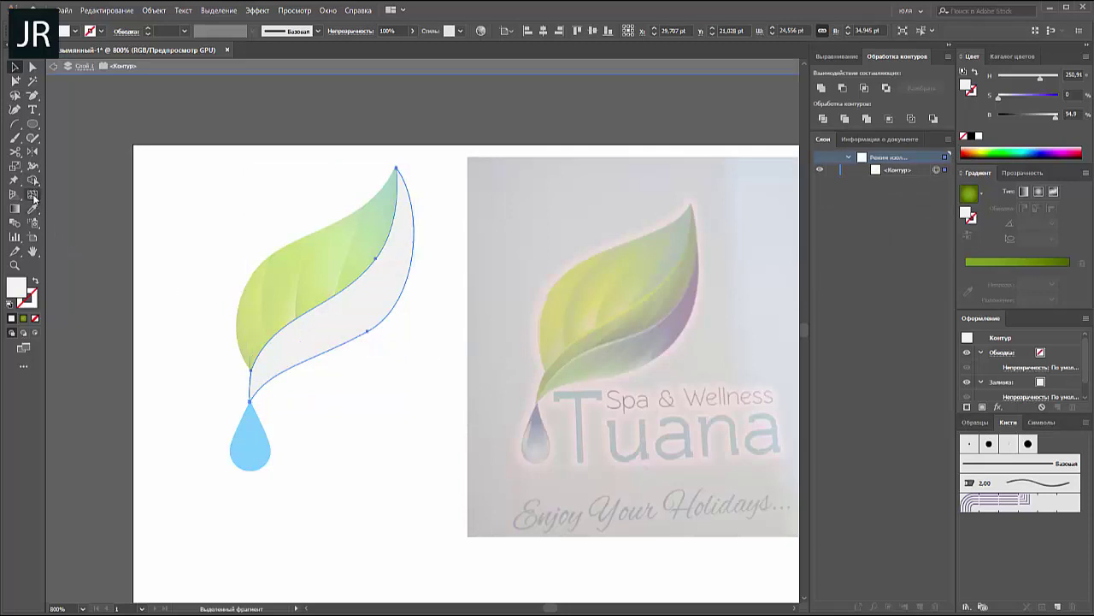
left_click(343, 321)
key("a")
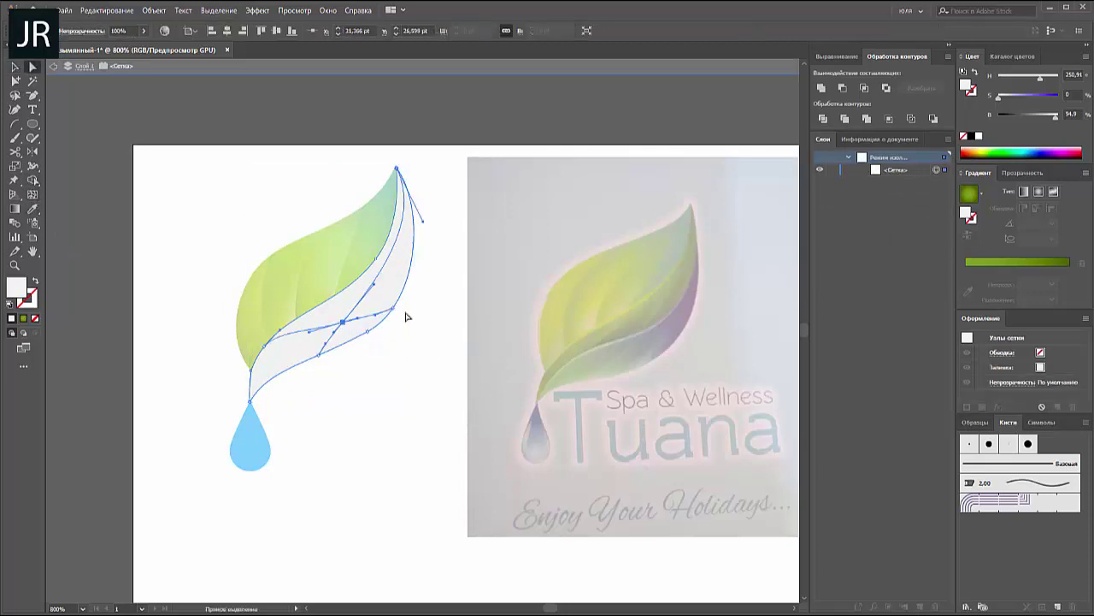
left_click_drag(1057, 114, 1038, 116)
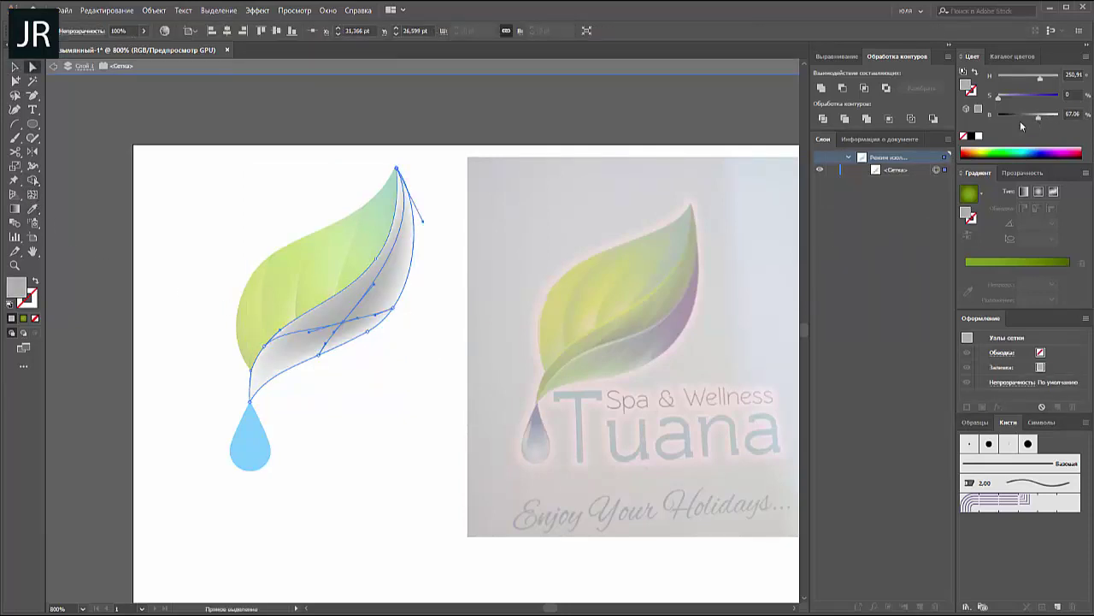
key("ctrl+z")
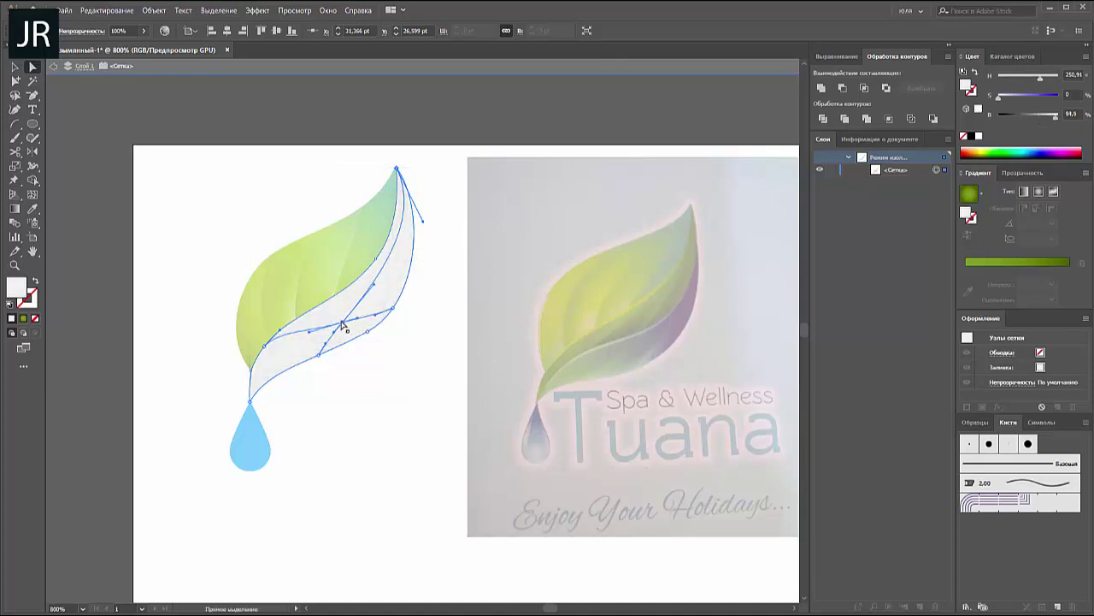
left_click_drag(342, 323, 348, 336)
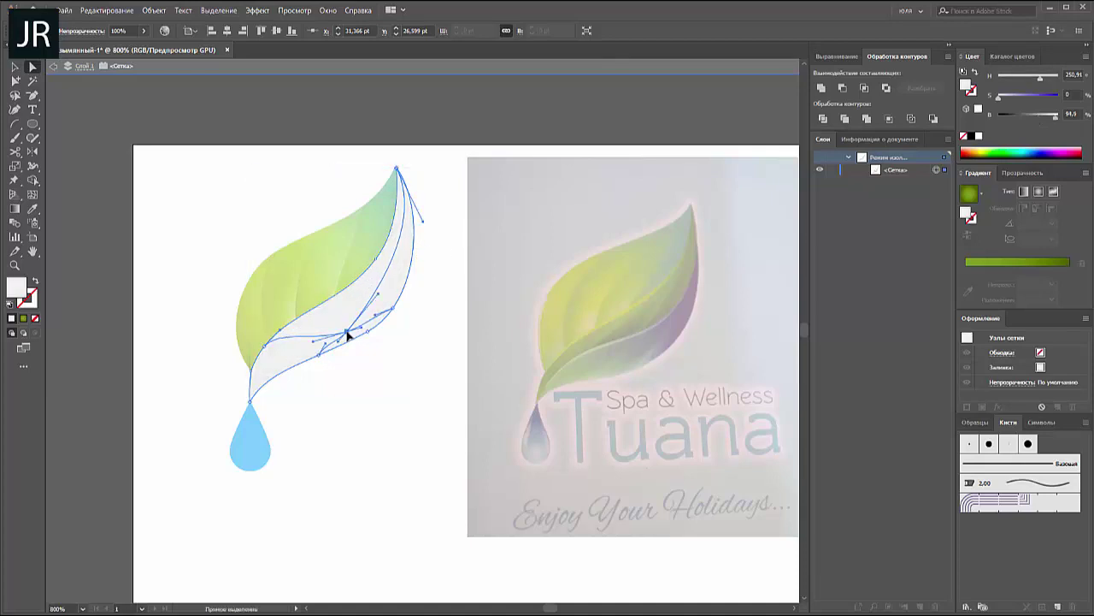
key("u")
left_click(368, 313)
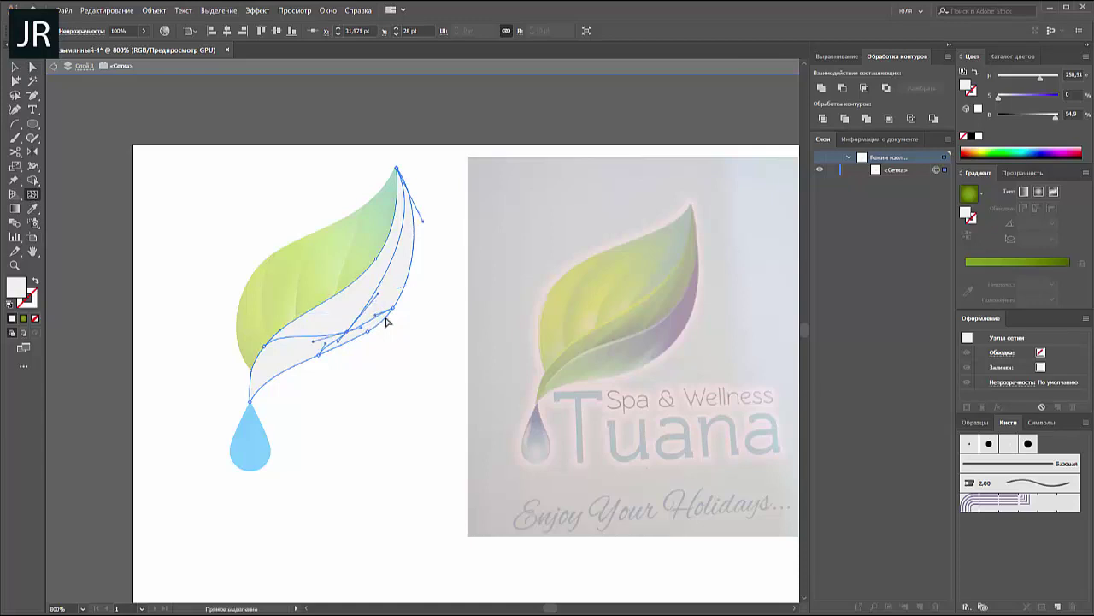
key("ctrl+z")
left_click_drag(344, 324, 341, 314)
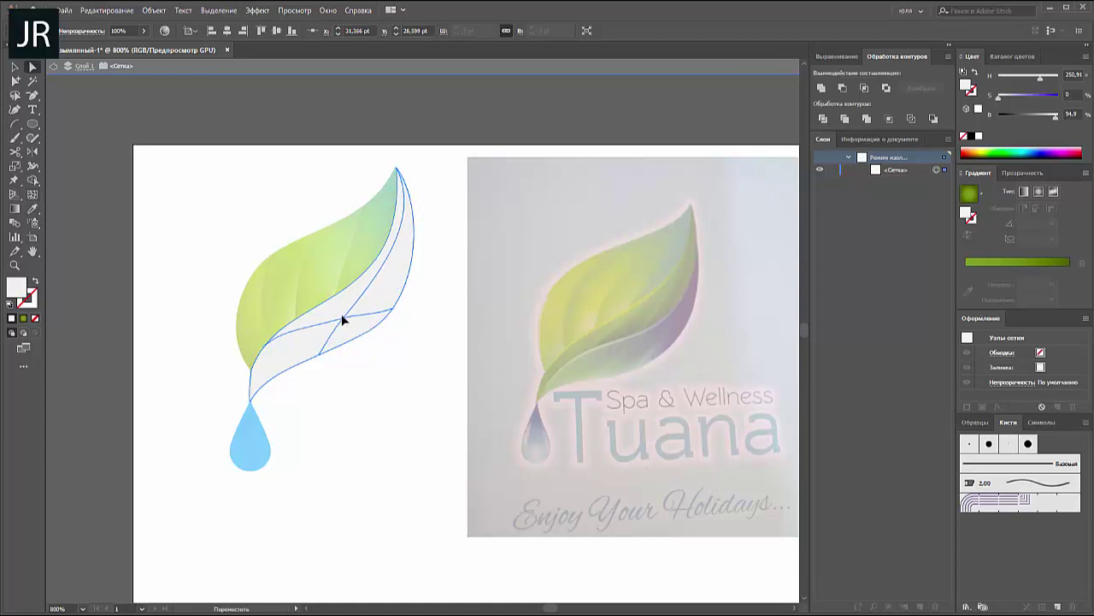
- Set the band's lower-edge mesh points to Grayscale K 45
left_click(319, 361, "shift")
left_click(1086, 58)
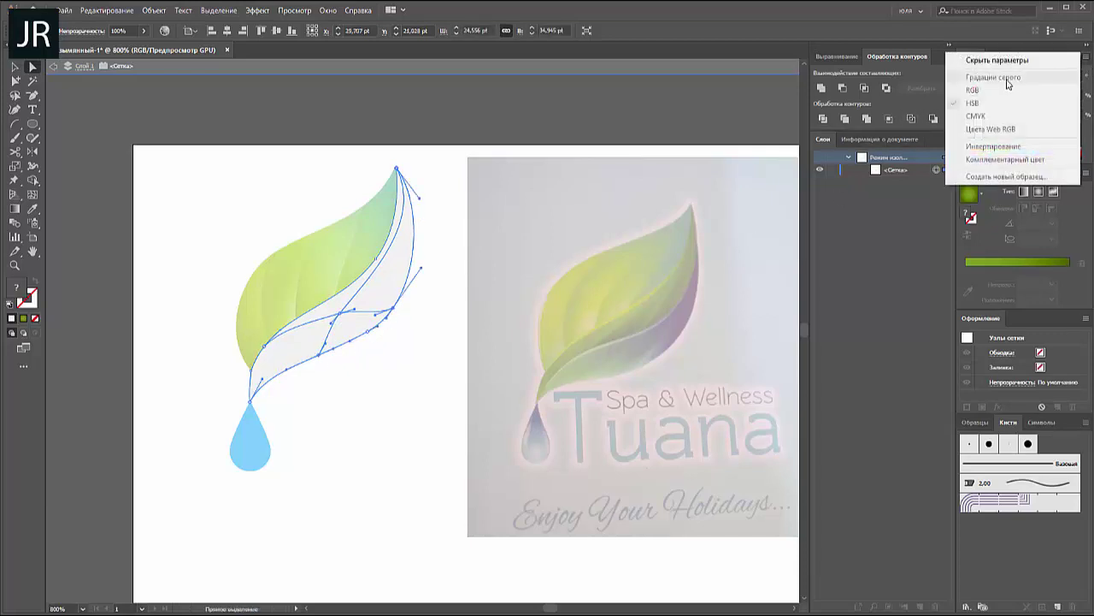
left_click(816, 184)
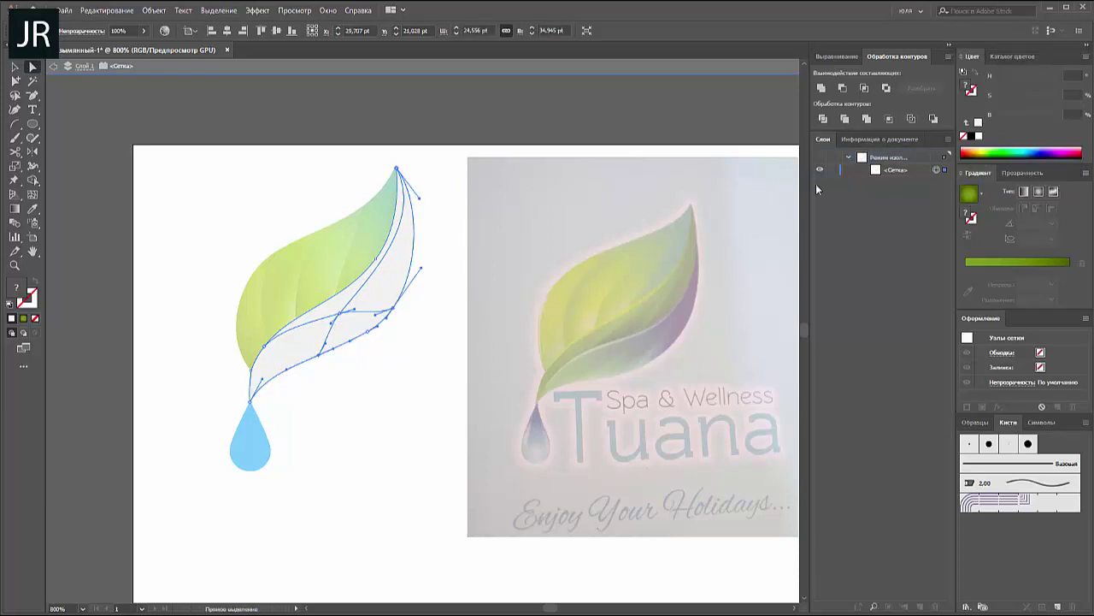
left_click(984, 150)
left_click(1087, 58)
left_click(992, 56)
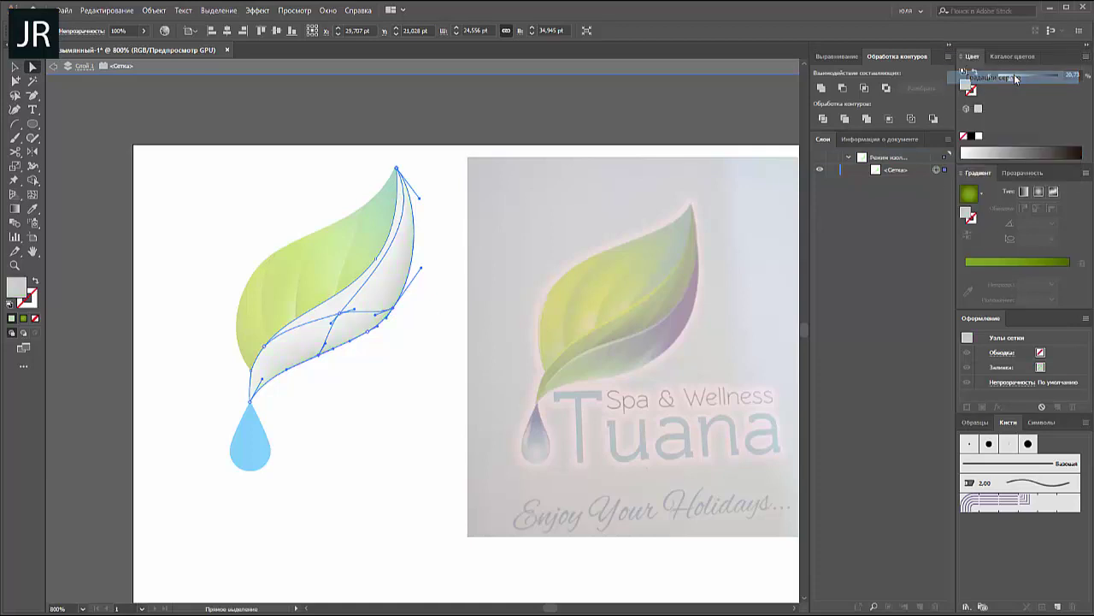
left_click(1025, 77)
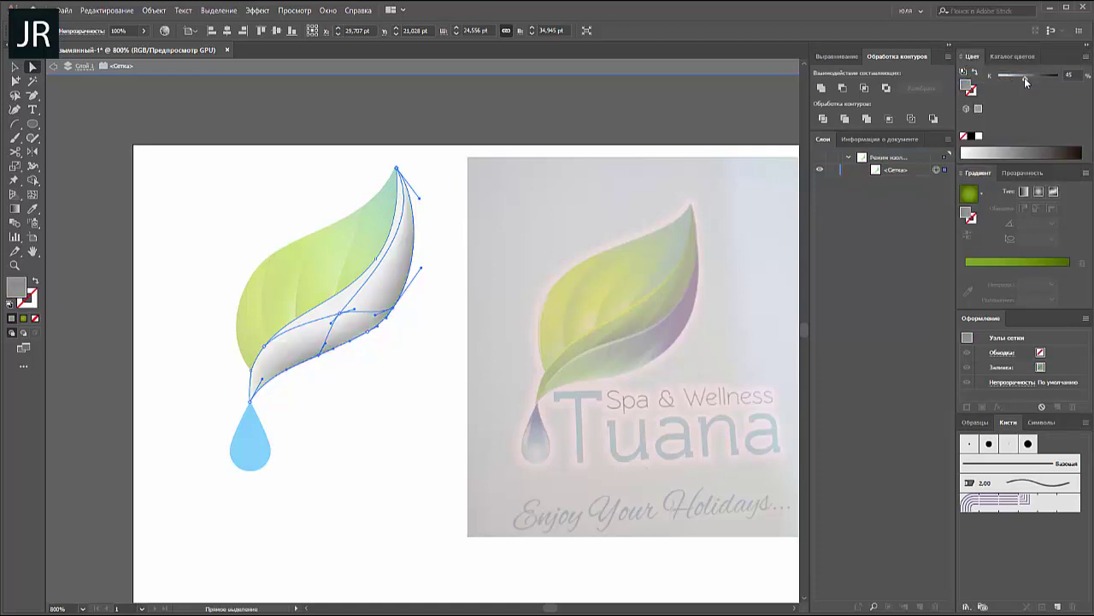
key("v")
left_click(366, 317)
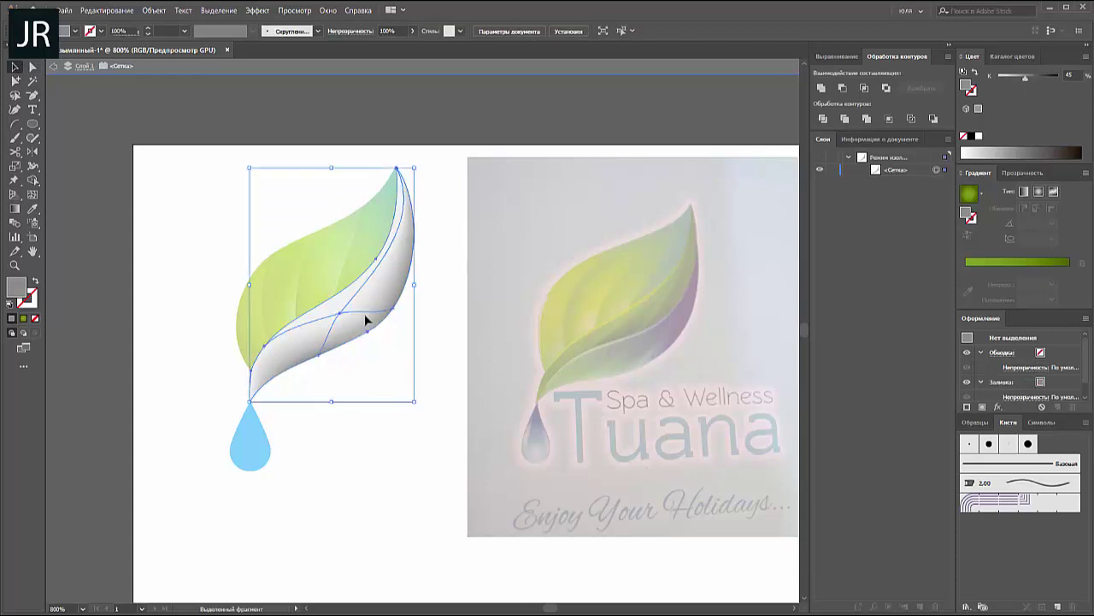
- Set the mesh band's blend mode to Multiply
left_click(1022, 172)
left_click(957, 190)
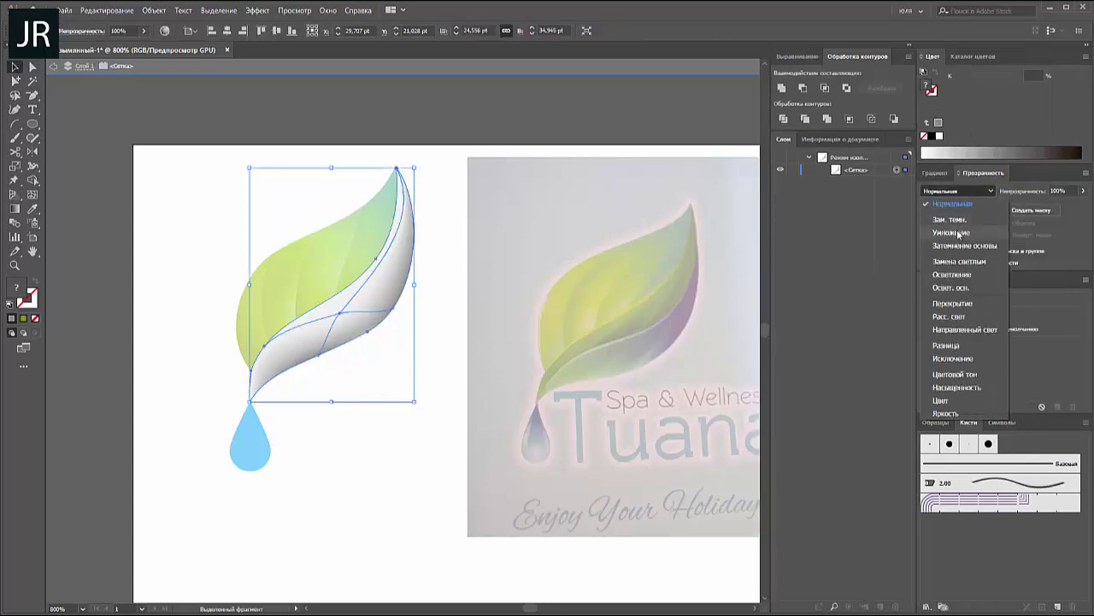
left_click(949, 232)
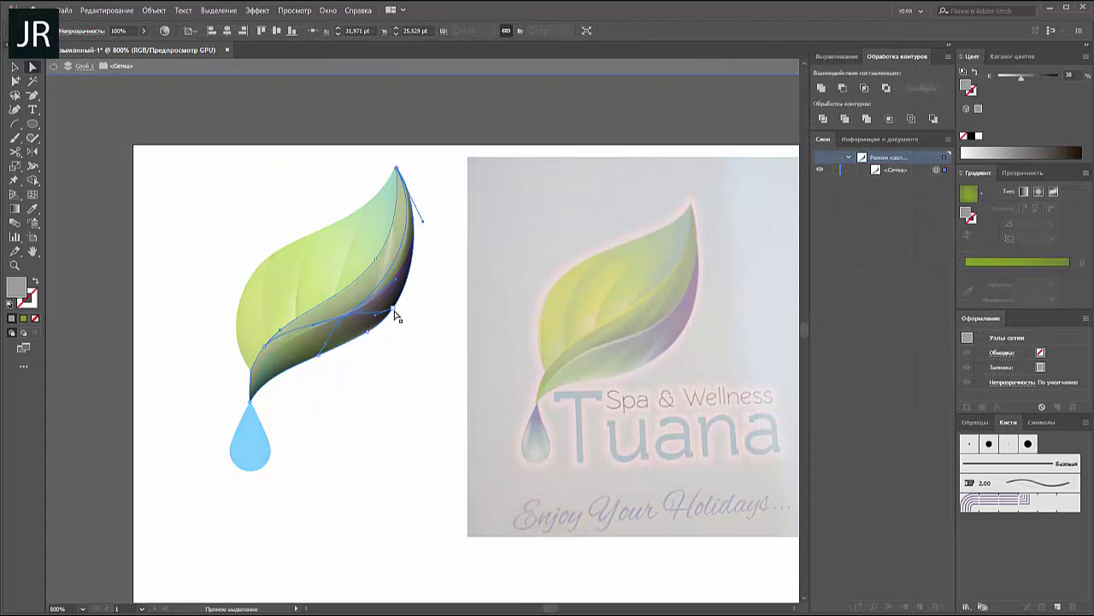
- Lighten two mesh points to 58% and 21% grey
left_click(395, 311)
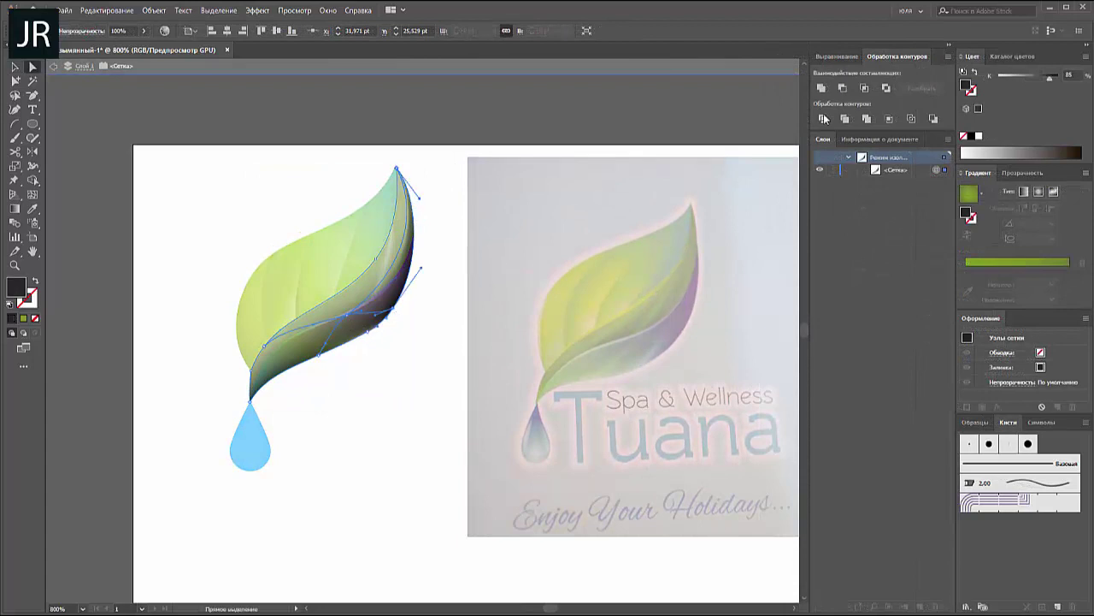
left_click_drag(1050, 77, 1033, 78)
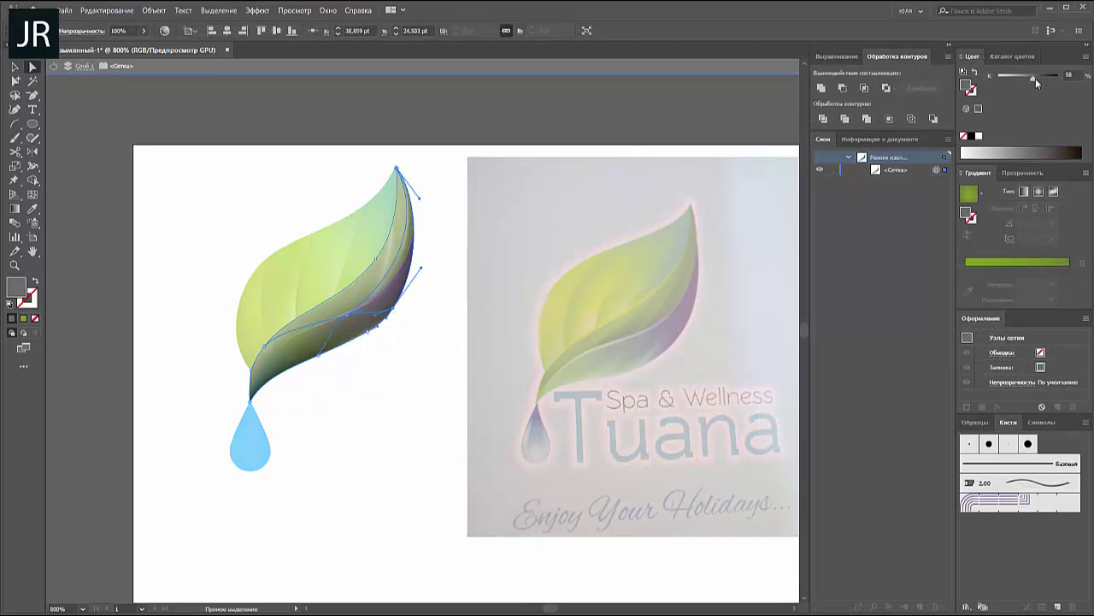
left_click(348, 317)
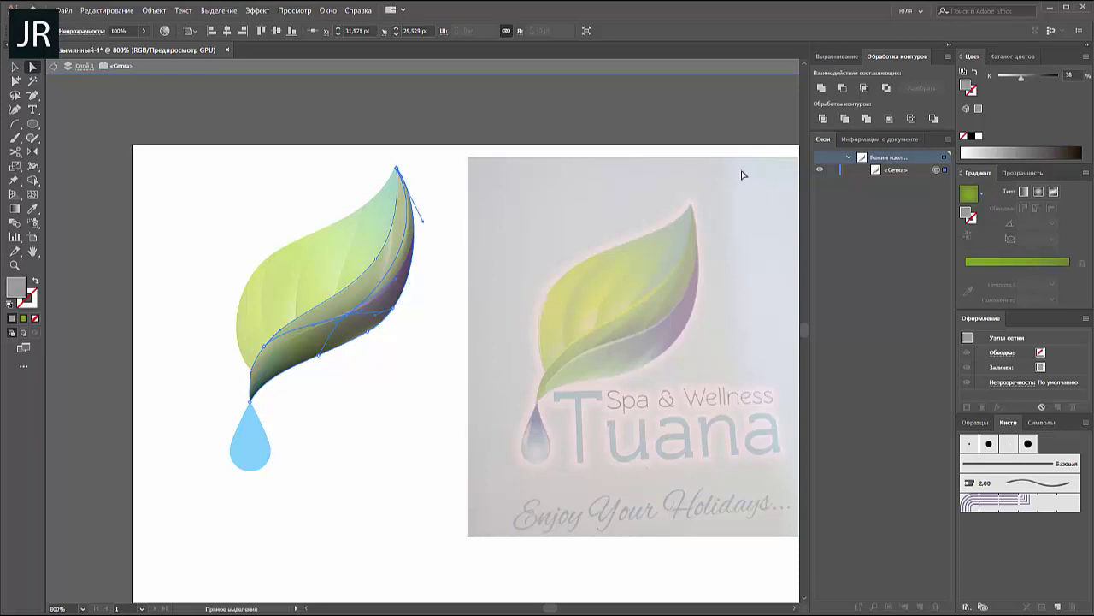
left_click(1011, 76)
- Exit isolation and darken band mesh points to 44% and 56% grey
double_click(359, 414)
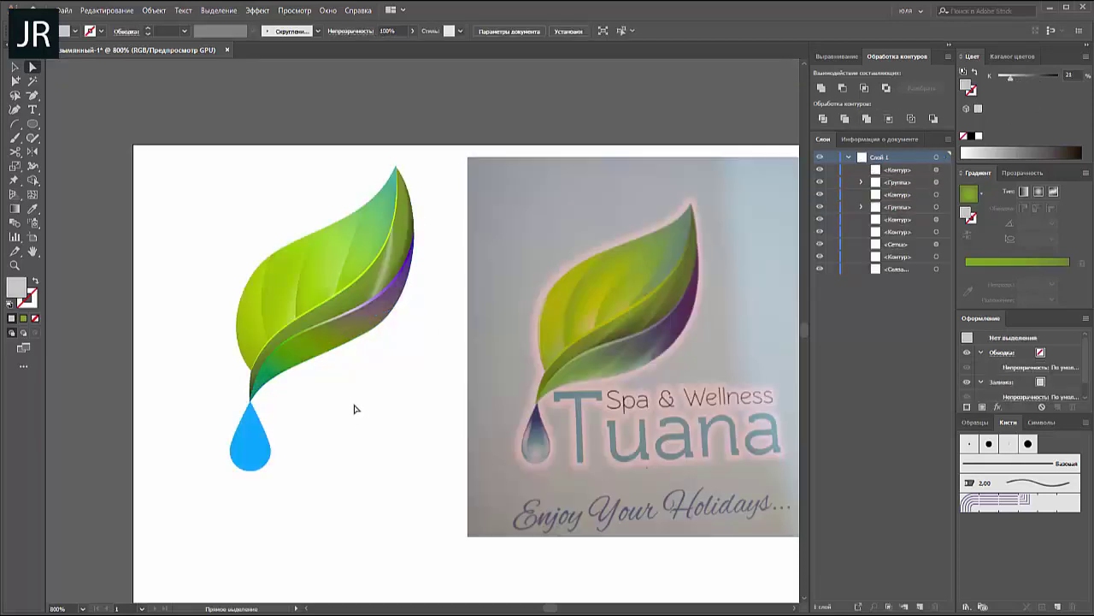
left_click(348, 305)
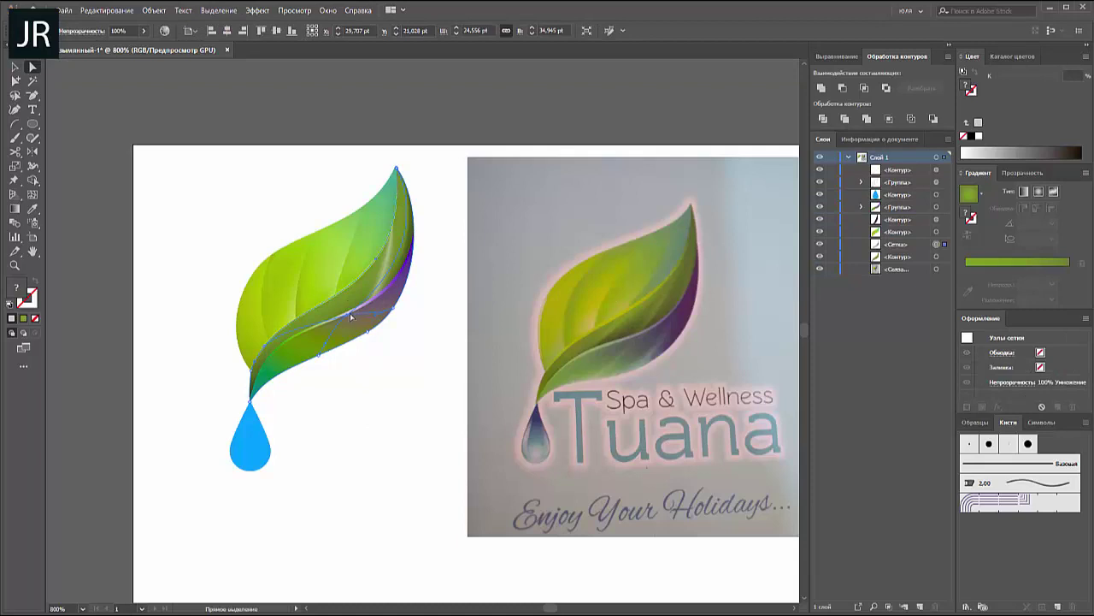
left_click(347, 313)
left_click_drag(1011, 75, 1023, 76)
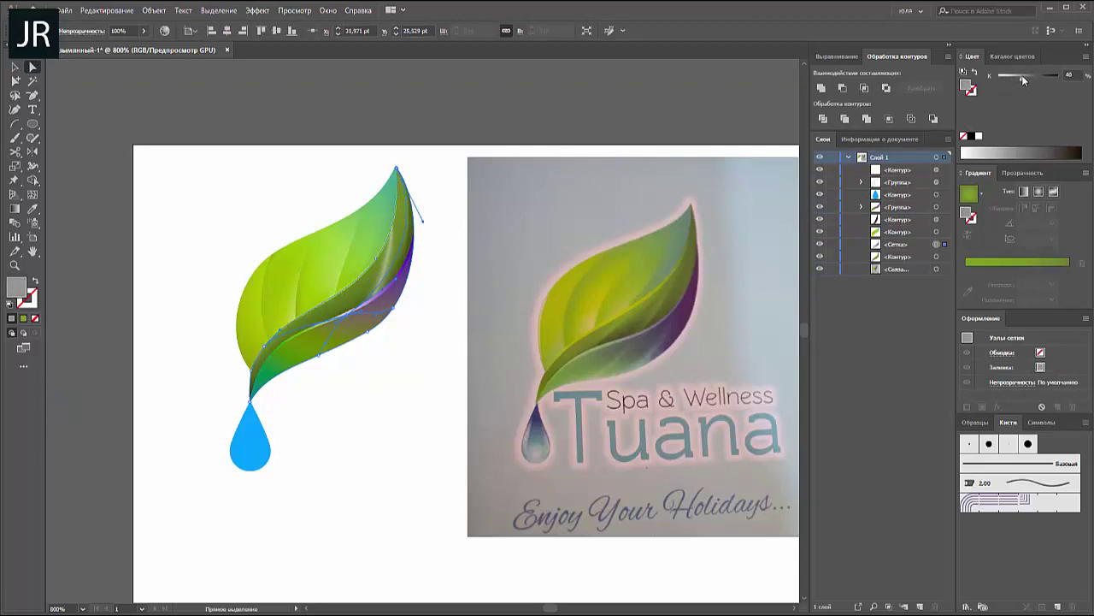
left_click(345, 326)
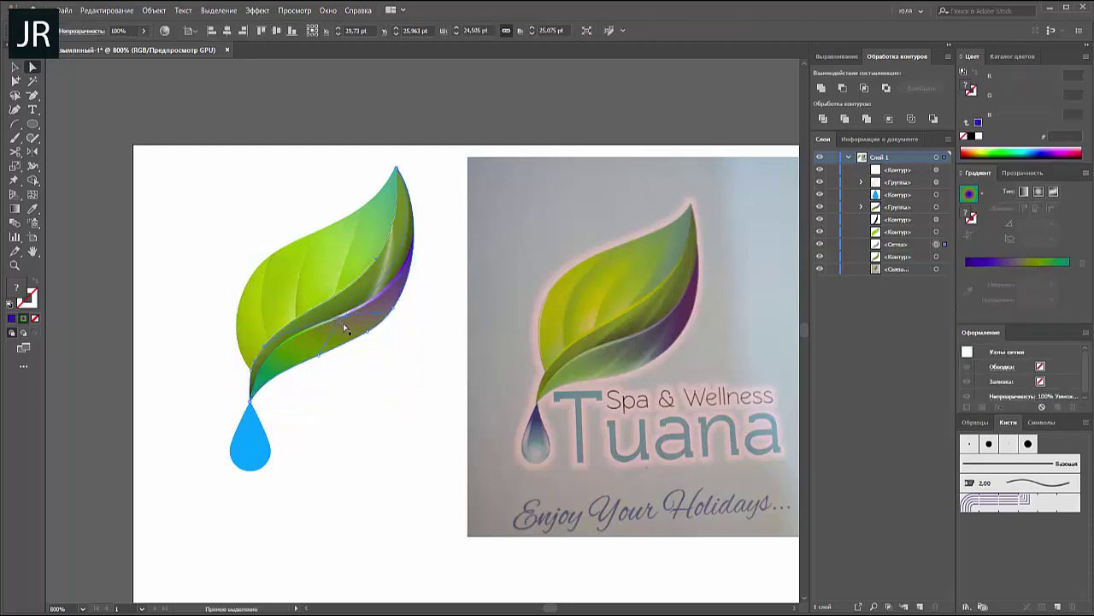
left_click(332, 324)
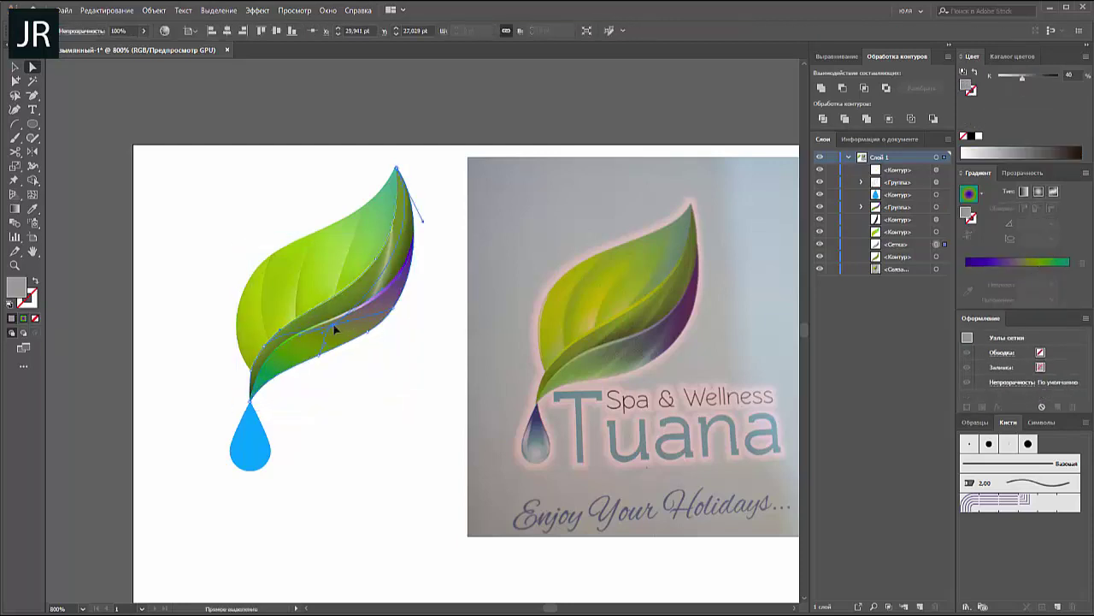
left_click(1029, 77)
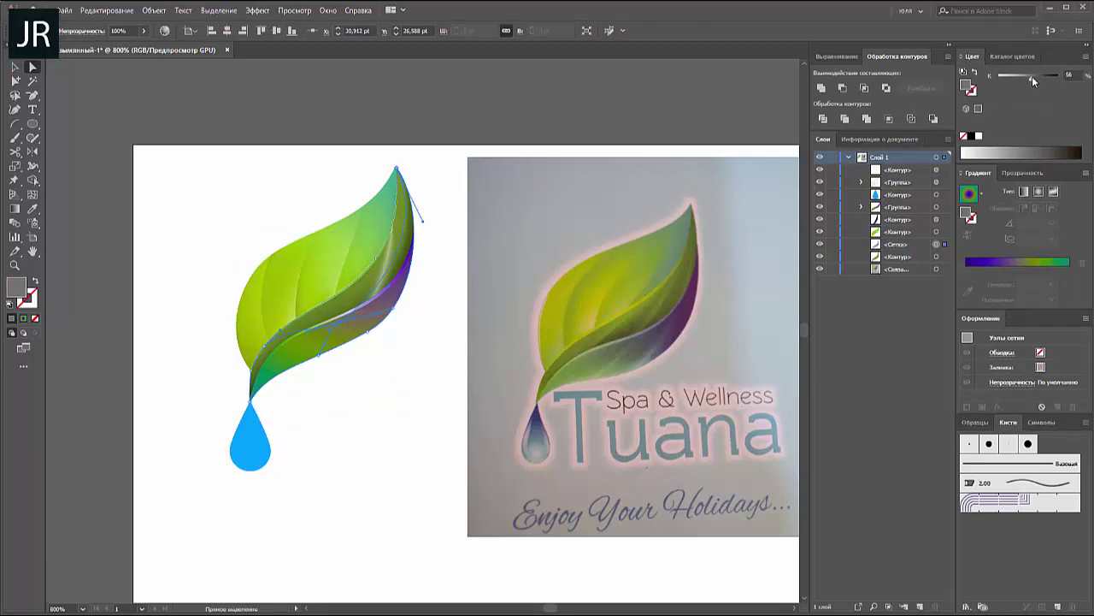
- Add a new mesh point on the band and make it white
left_click(32, 195)
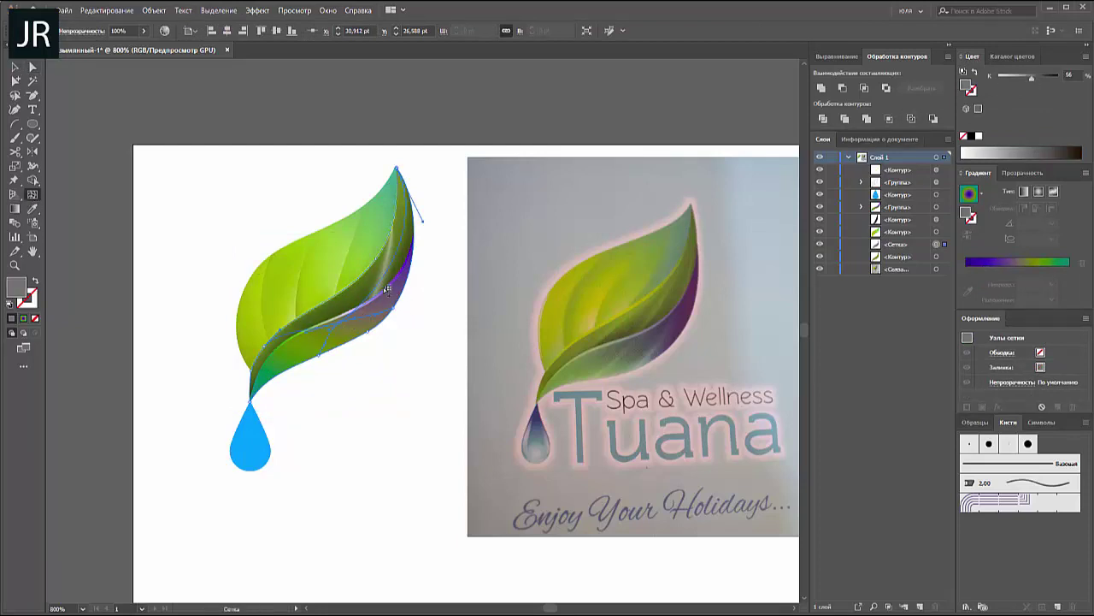
left_click(346, 306)
key("a")
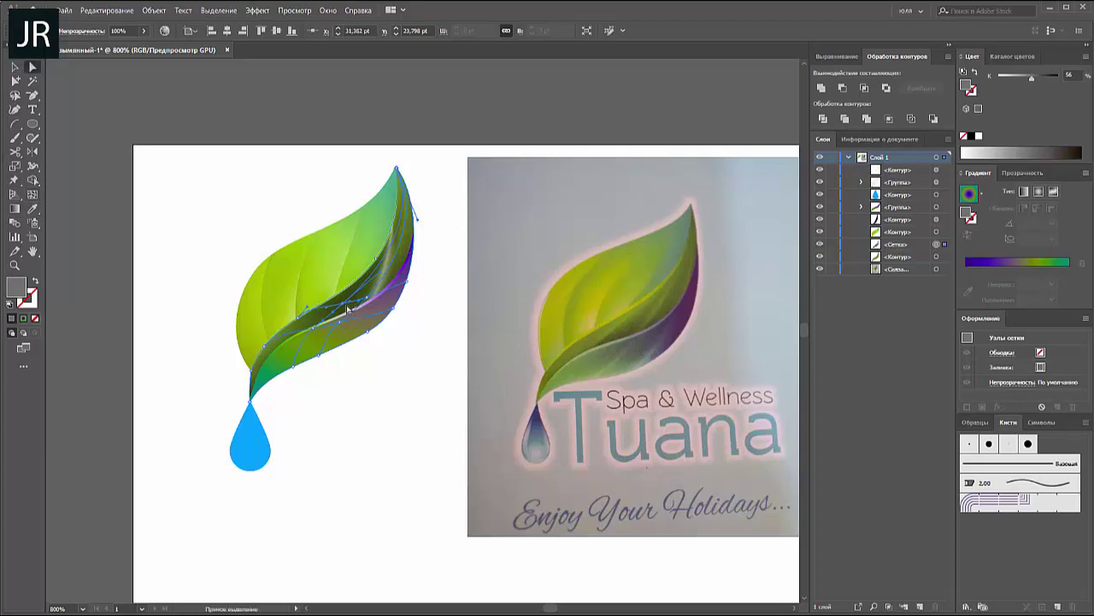
left_click(979, 136)
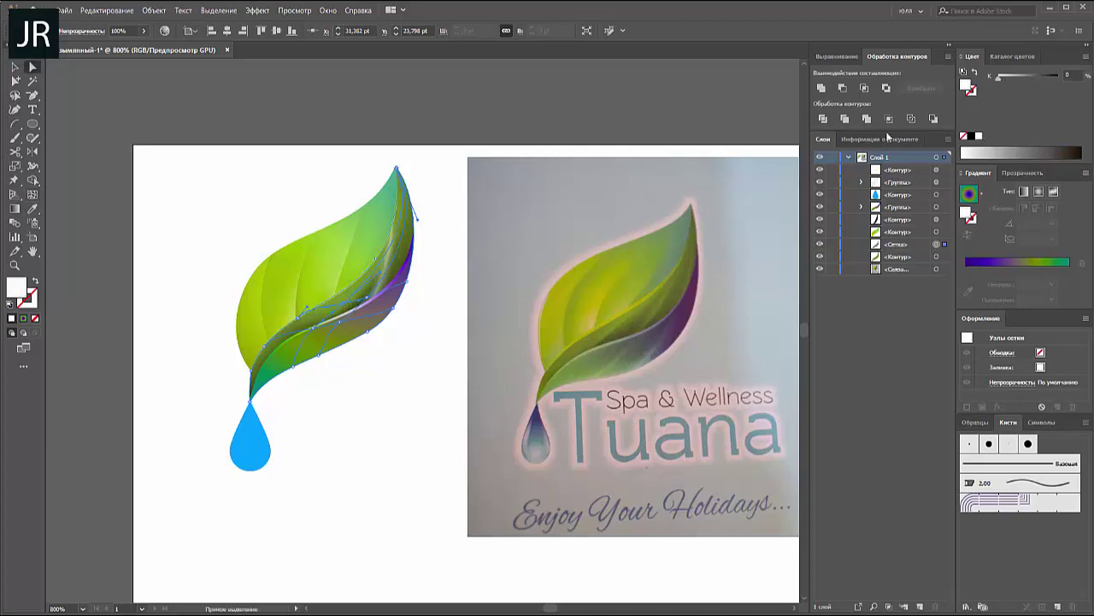
- Isolate the band mesh, set one point to about 23% grey, then exit isolation
left_click(315, 332)
left_click(369, 304)
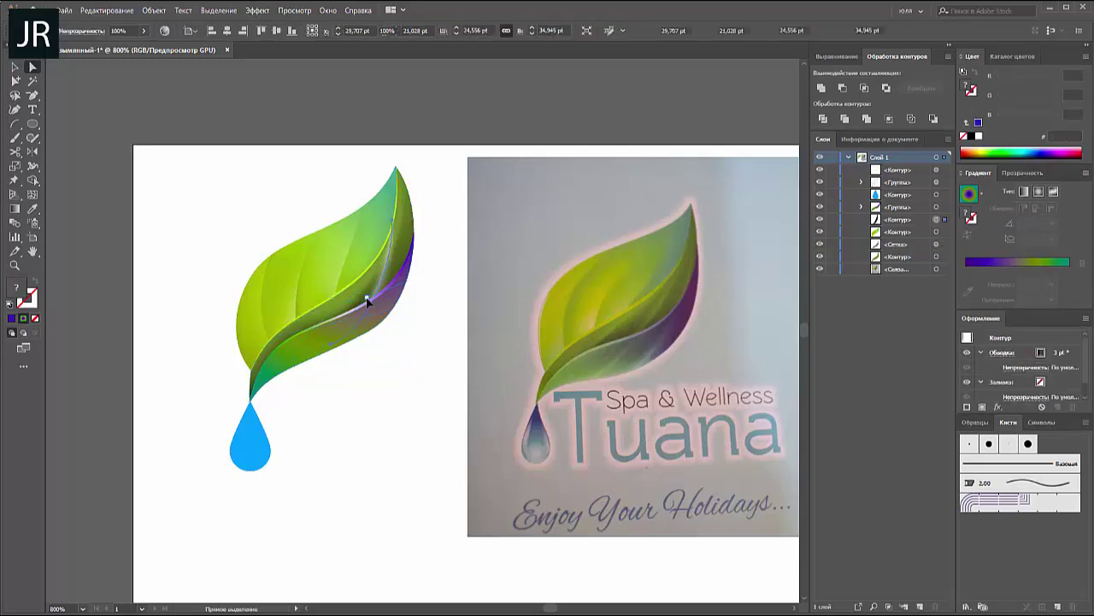
right_click(402, 262)
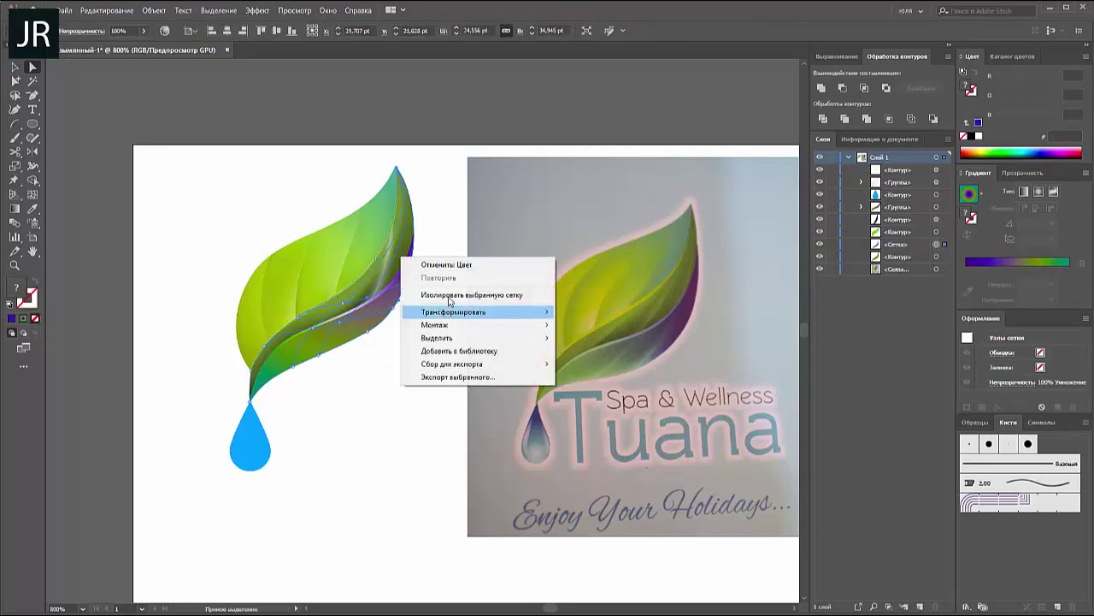
left_click(432, 288)
left_click(369, 301)
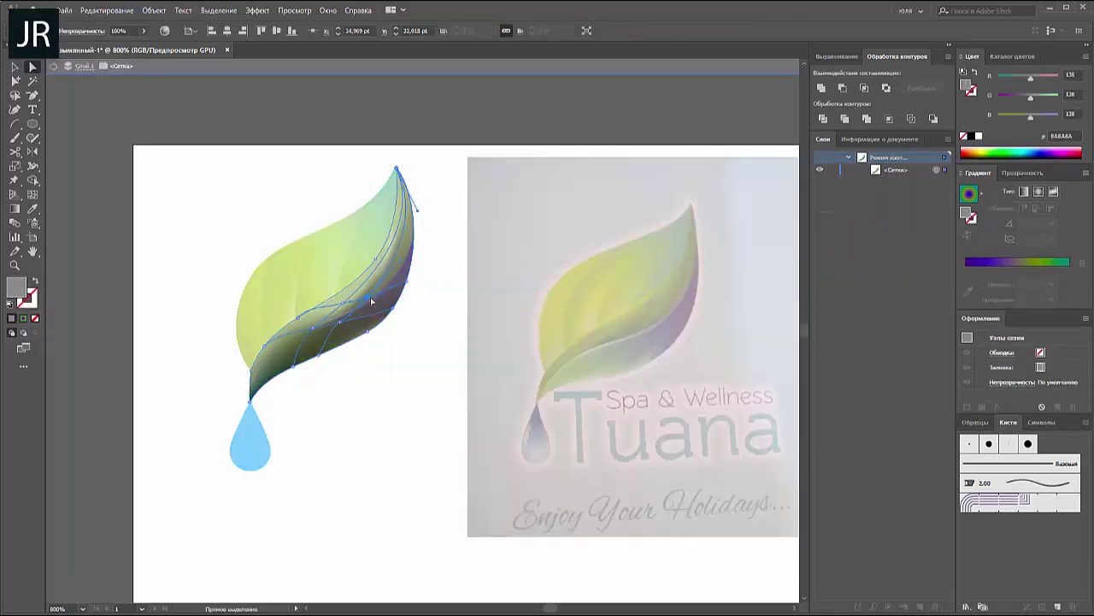
left_click(1085, 55)
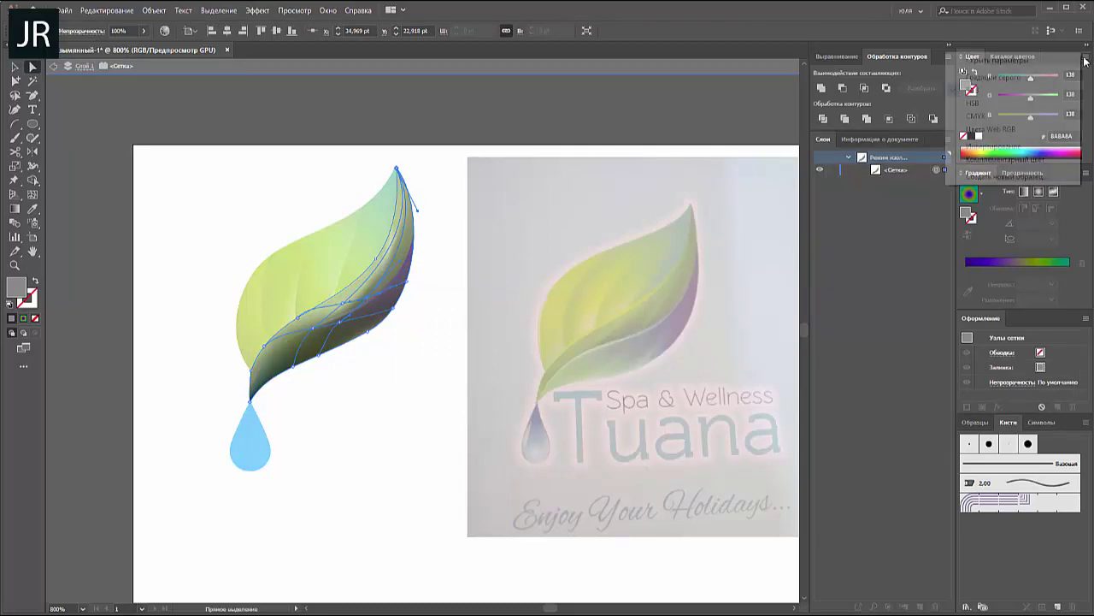
left_click(996, 74)
left_click(978, 136)
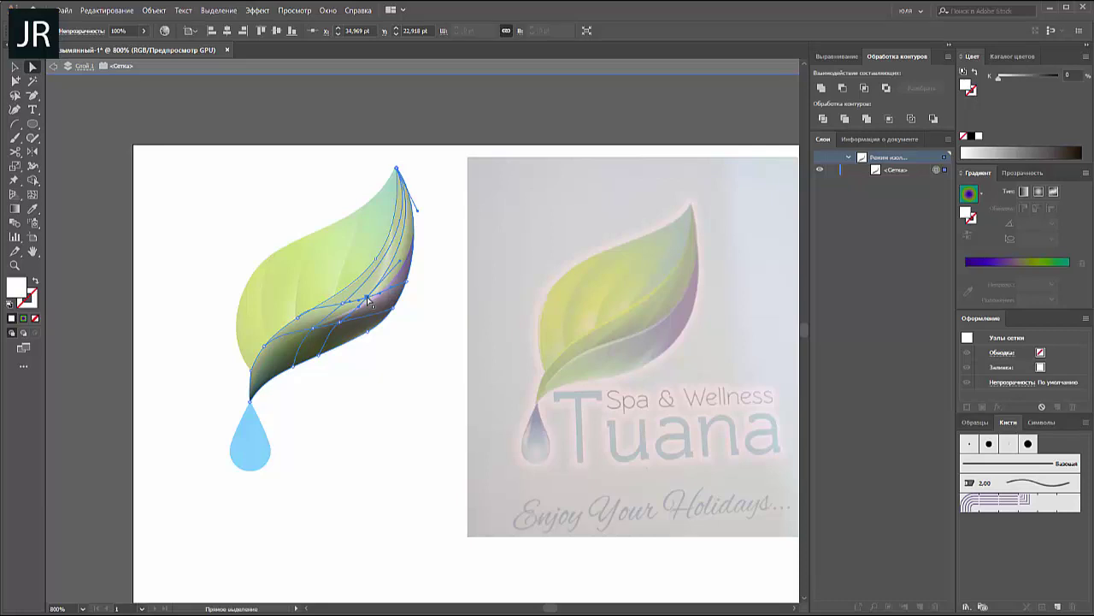
left_click(1015, 77)
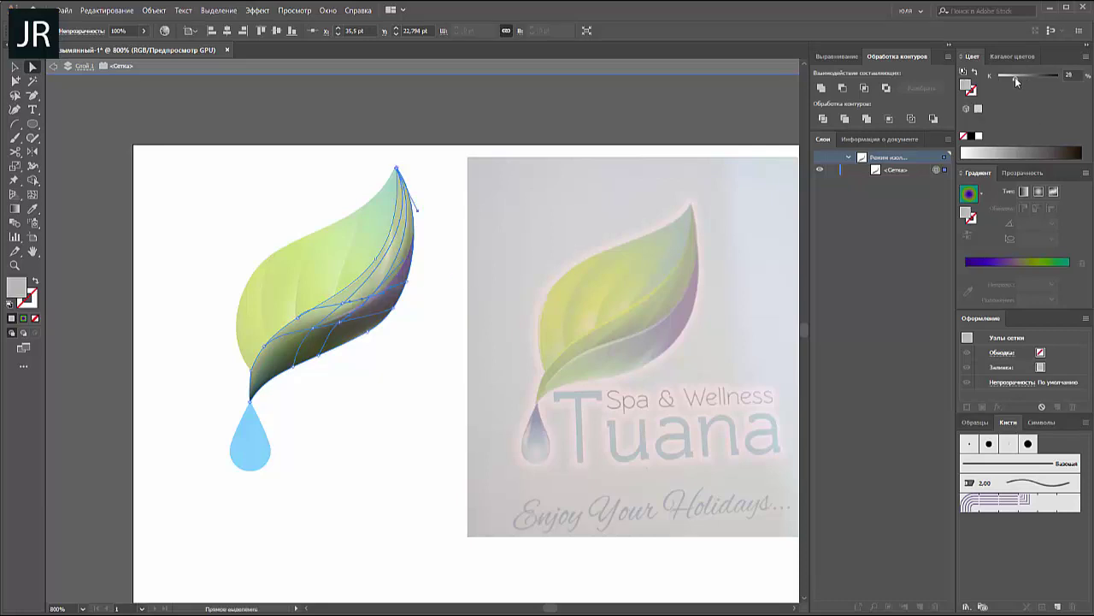
left_click_drag(1015, 77, 1013, 77)
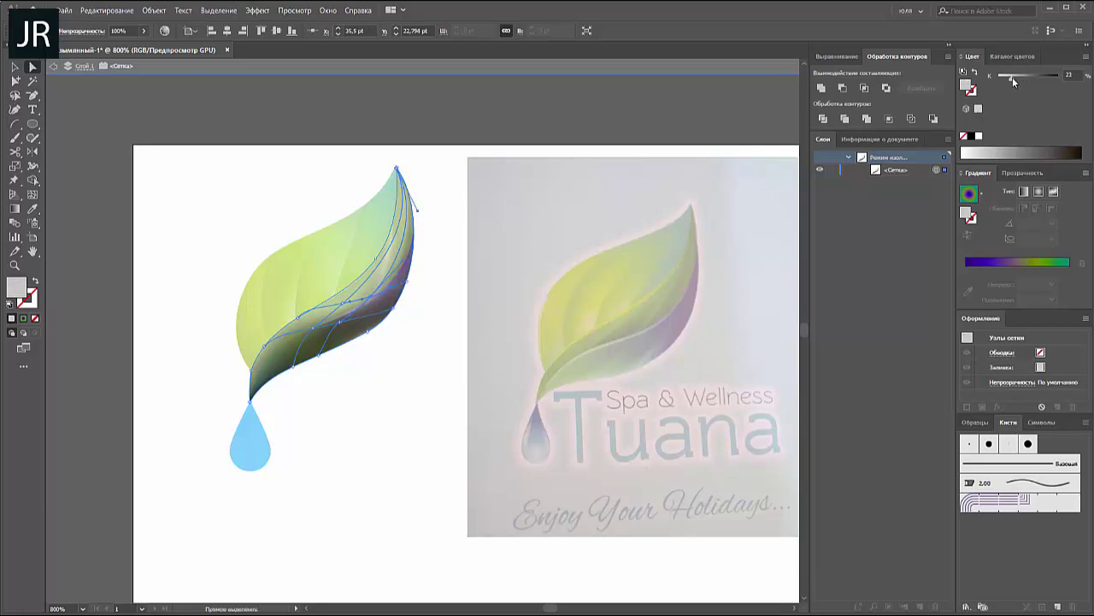
double_click(413, 392)
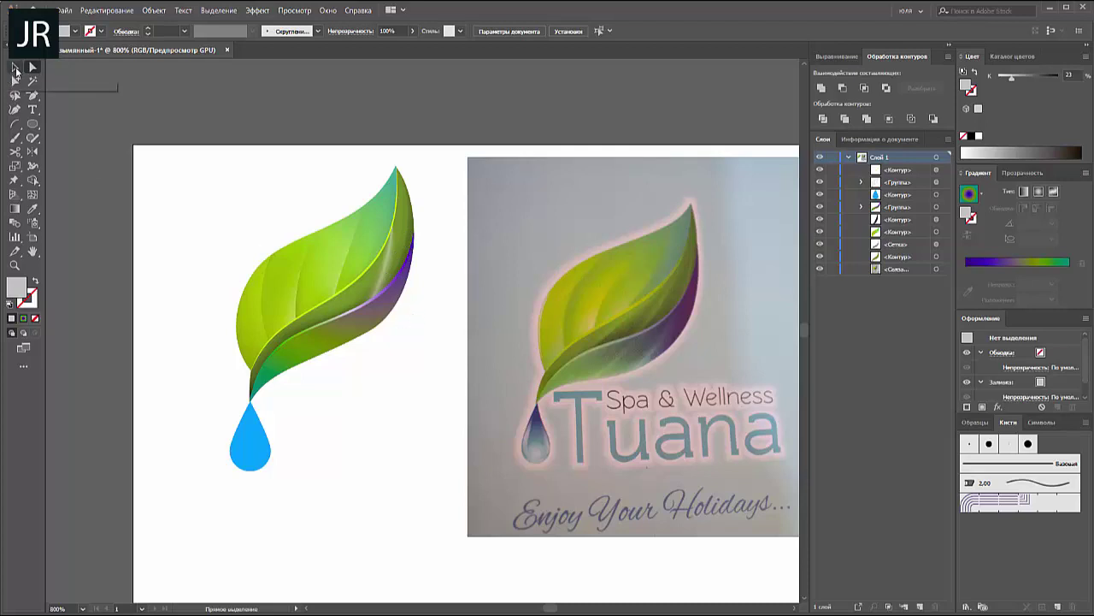
- Apply a gradient to the 3 pt arc stroke with a 373737 middle stop at 48.32%
left_click(14, 68)
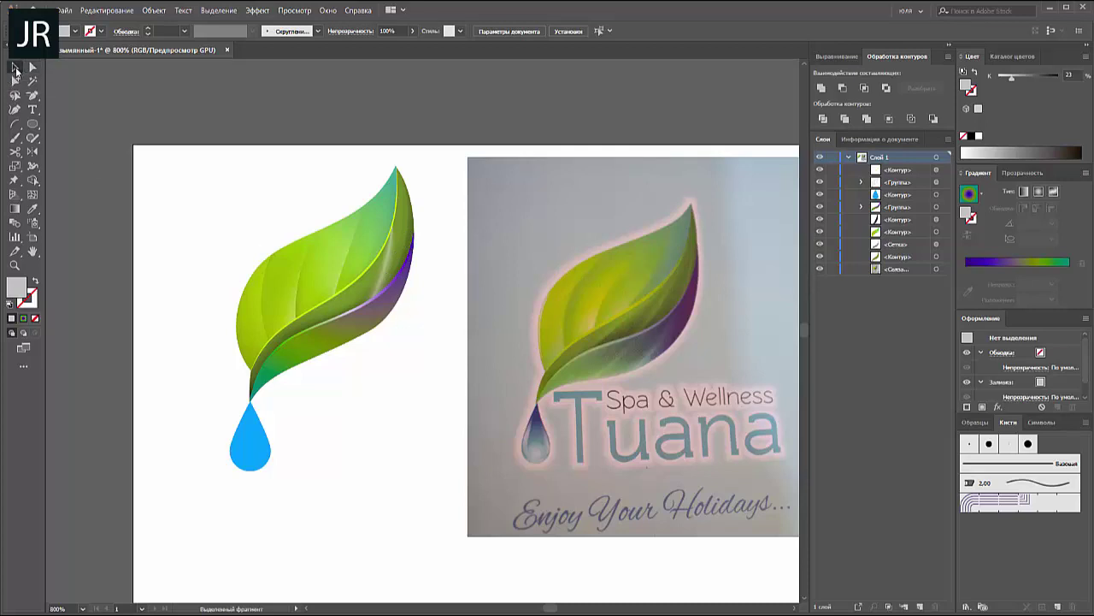
left_click(316, 342)
left_click_drag(325, 342, 361, 379)
key("ctrl+z")
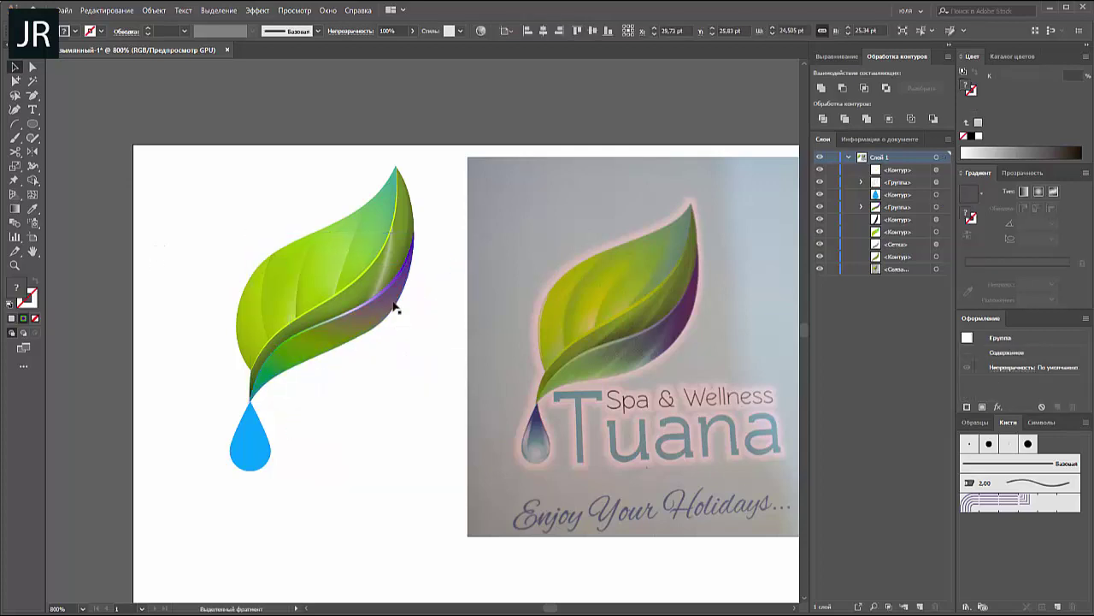
left_click(395, 307)
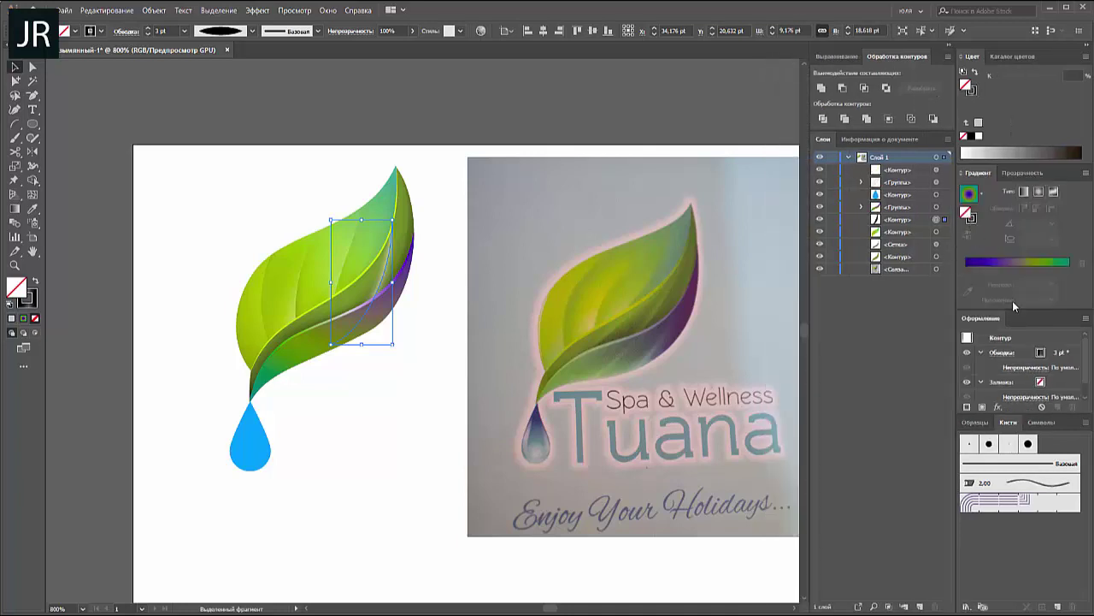
left_click(974, 219)
left_click(1016, 285)
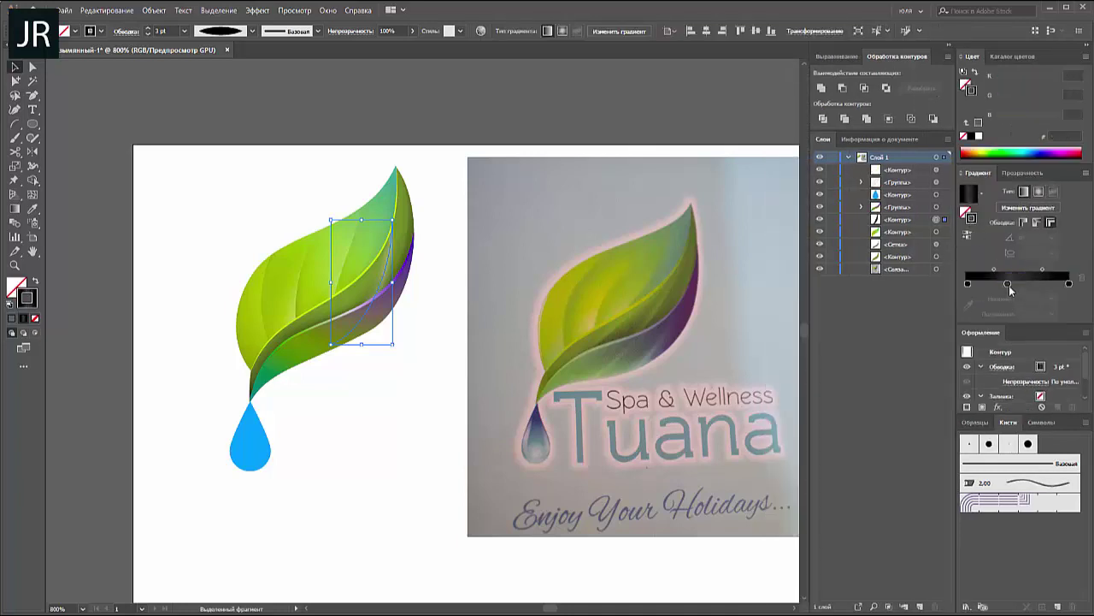
left_click(448, 160)
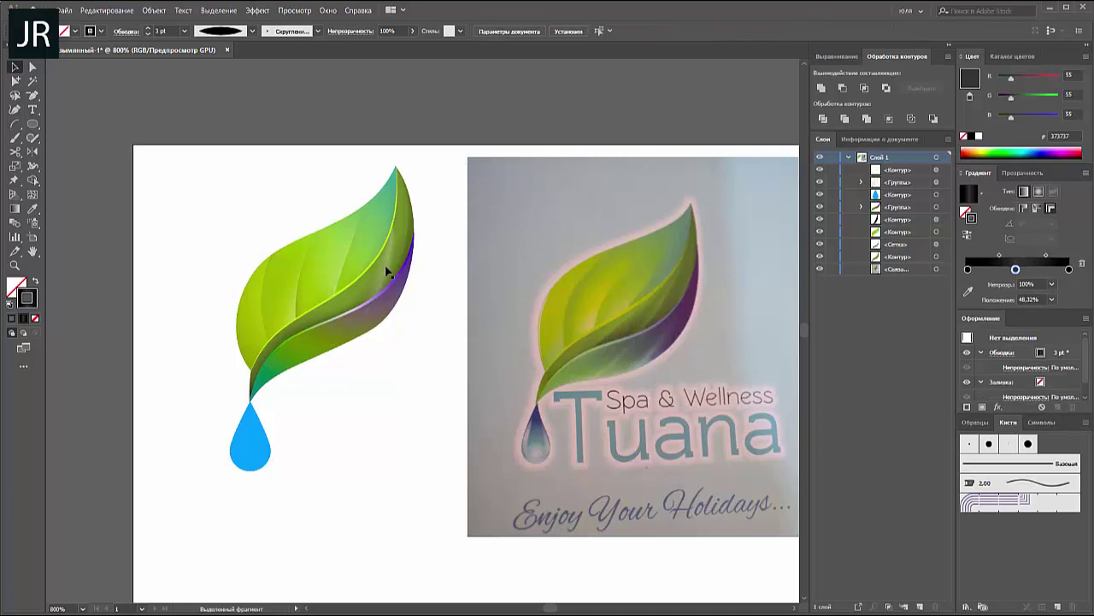
- Duplicate the gradient stroke and reshape the copy to follow the leaf's lower fold
left_click_drag(340, 275, 278, 395)
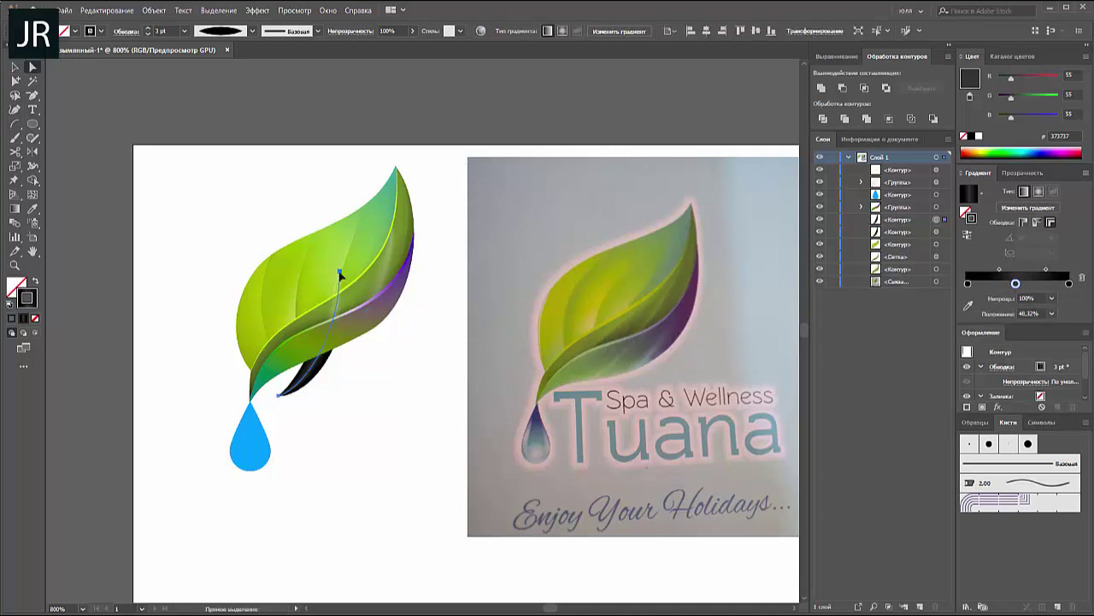
left_click_drag(340, 273, 343, 293)
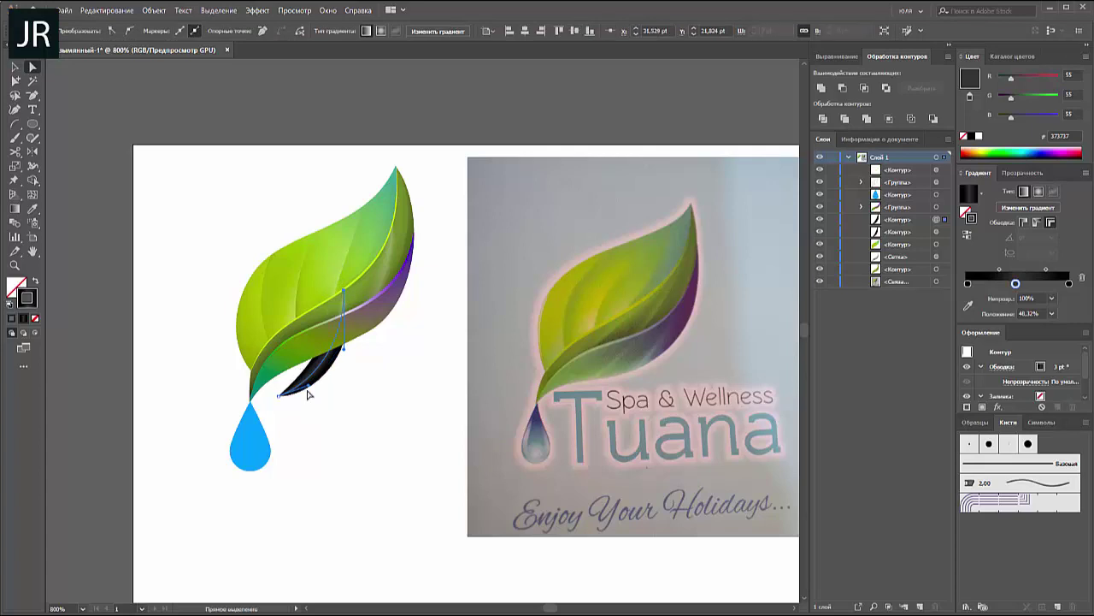
mouse_move(309, 390)
left_mouse_down()
mouse_move(282, 400)
mouse_move(293, 364)
left_mouse_up()
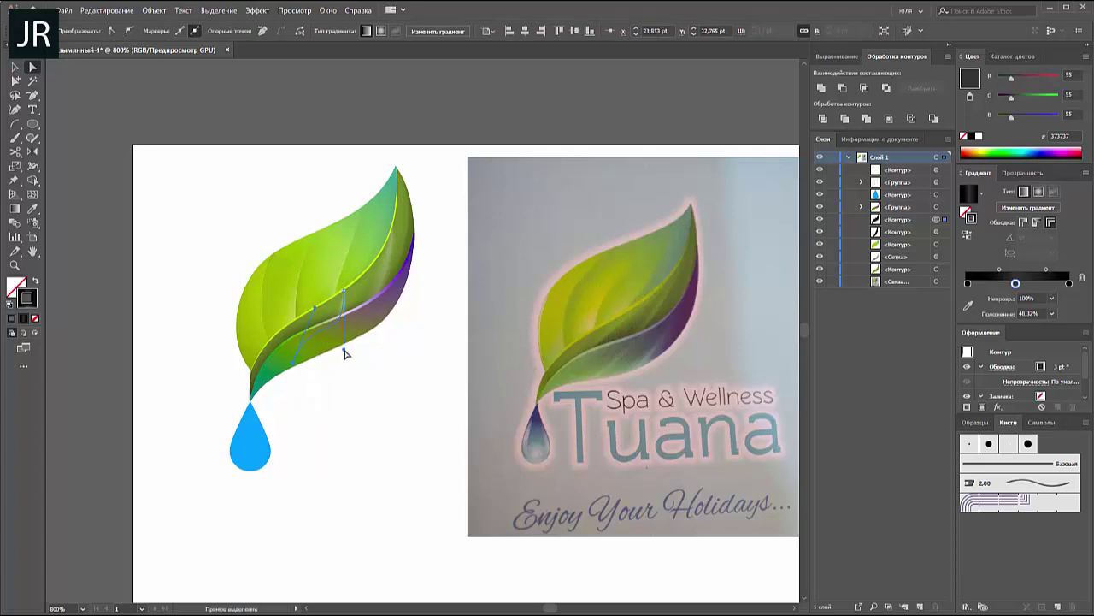
mouse_move(342, 336)
left_mouse_down()
mouse_move(330, 321)
mouse_move(342, 292)
left_mouse_up()
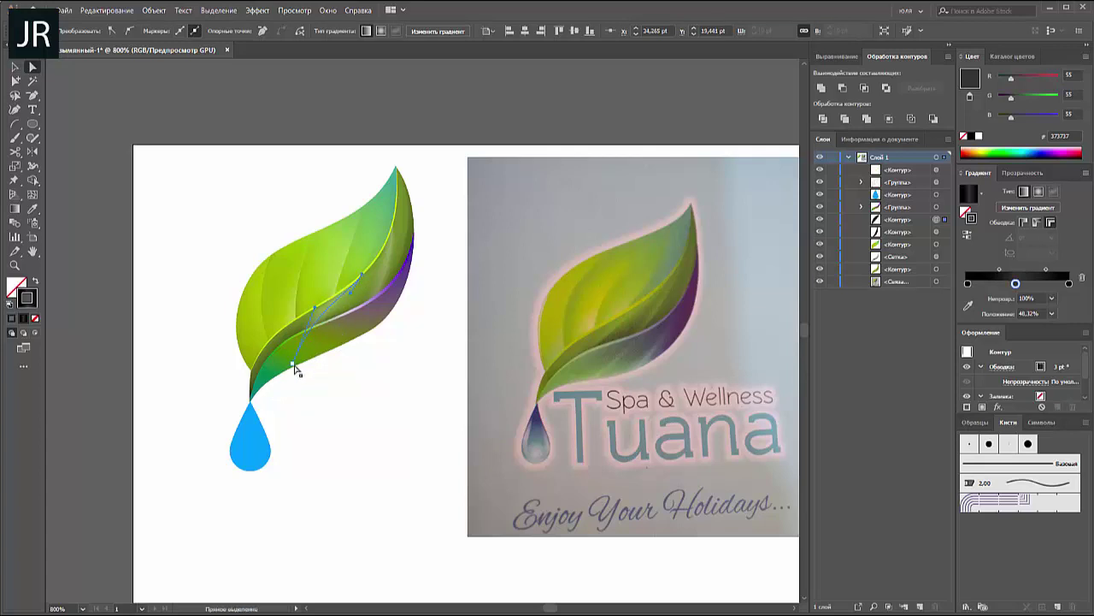
left_click_drag(293, 365, 315, 357)
- Set the new curved stroke's weight to 2 pt
left_click(385, 366)
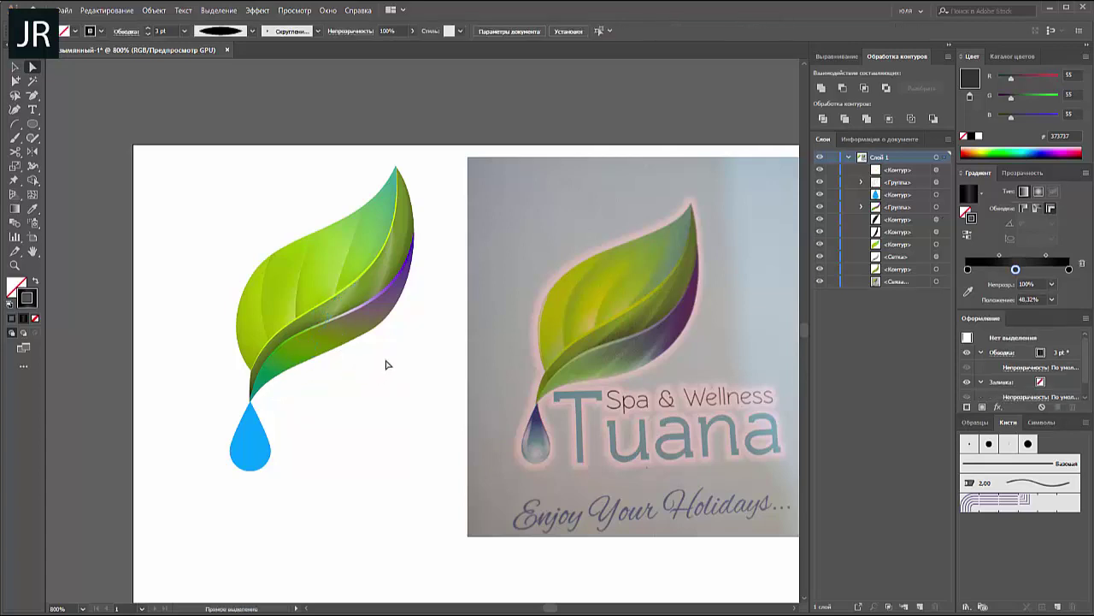
left_click(334, 316)
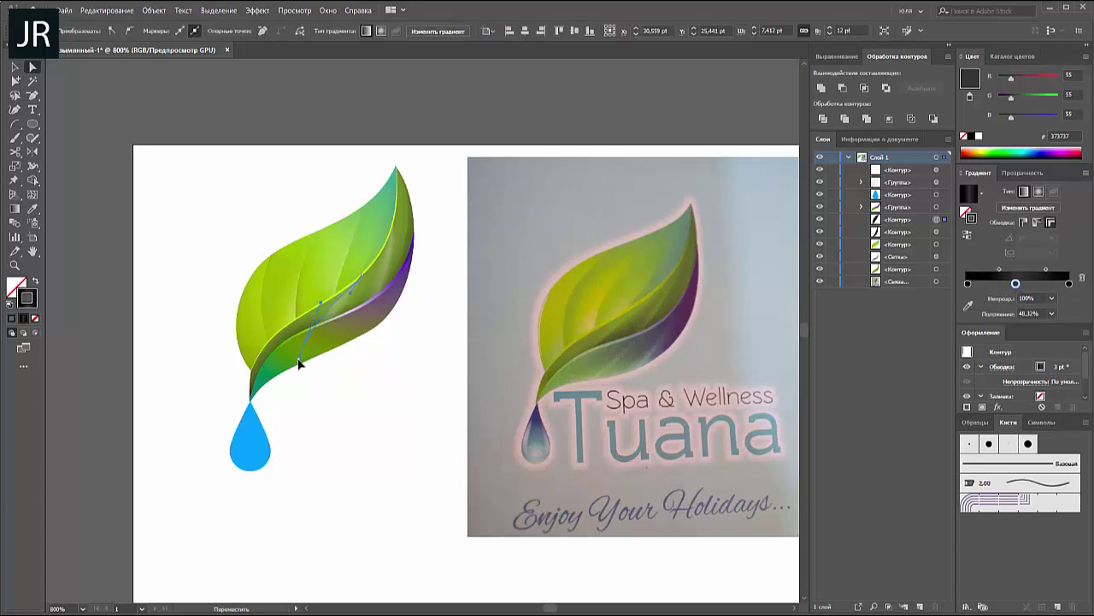
left_click(299, 362)
left_click(14, 67)
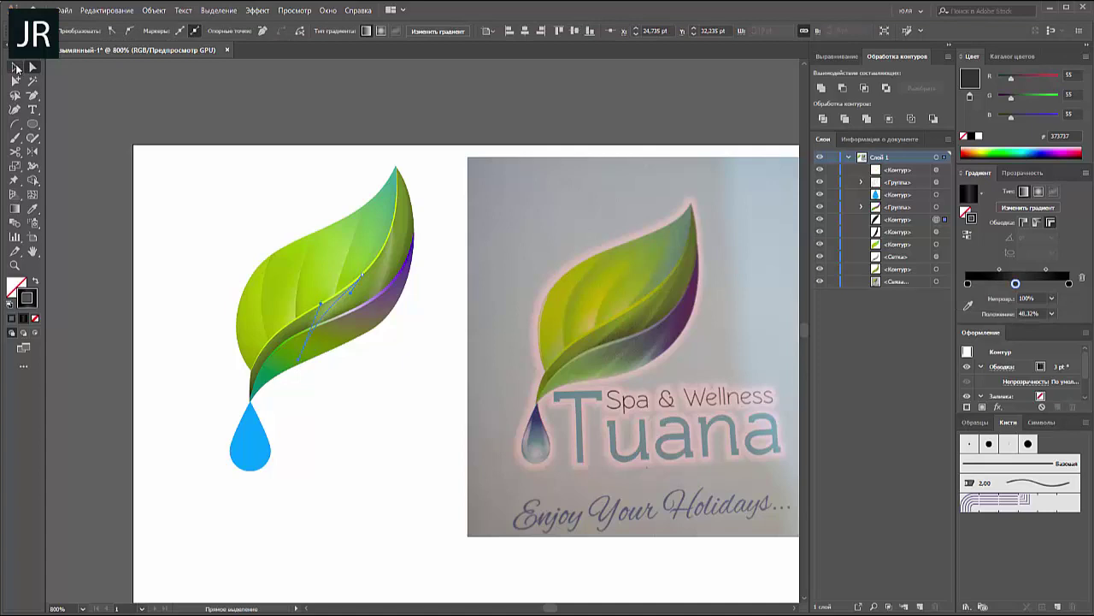
left_click(224, 149)
left_click(334, 311)
left_click(184, 30)
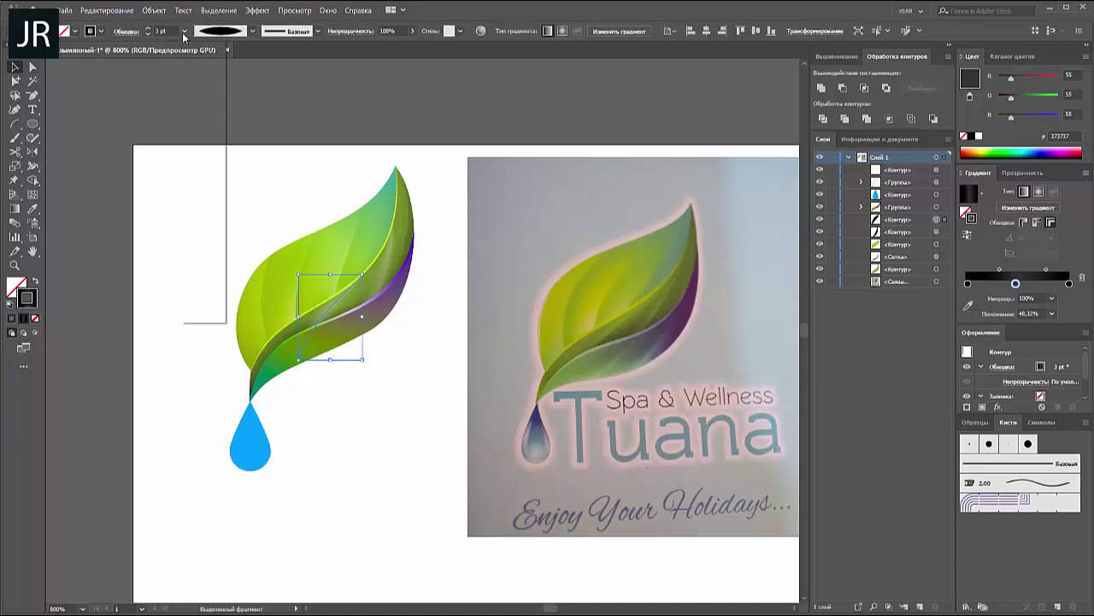
left_click(198, 98)
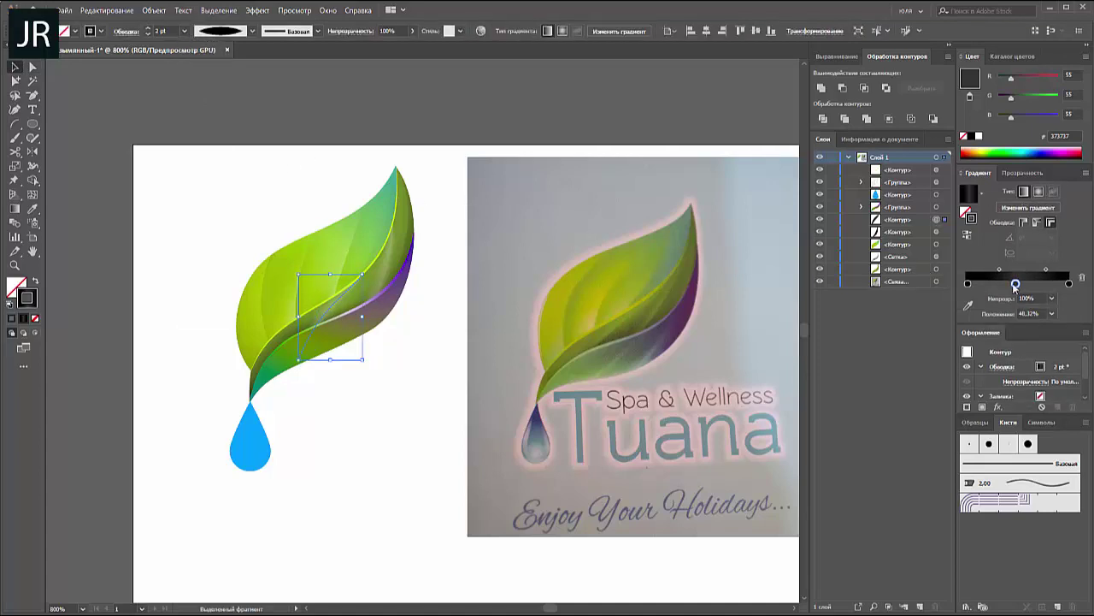
- Set its gradient middle stop to Grayscale K about 79
left_click(1085, 56)
left_click(1005, 79)
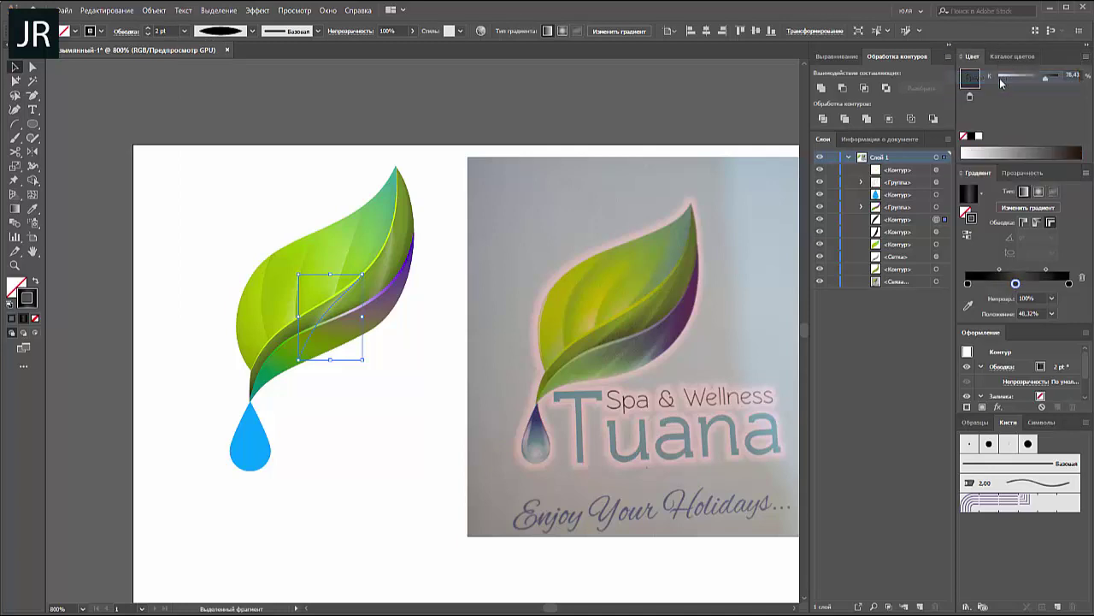
left_click_drag(1045, 76, 1039, 76)
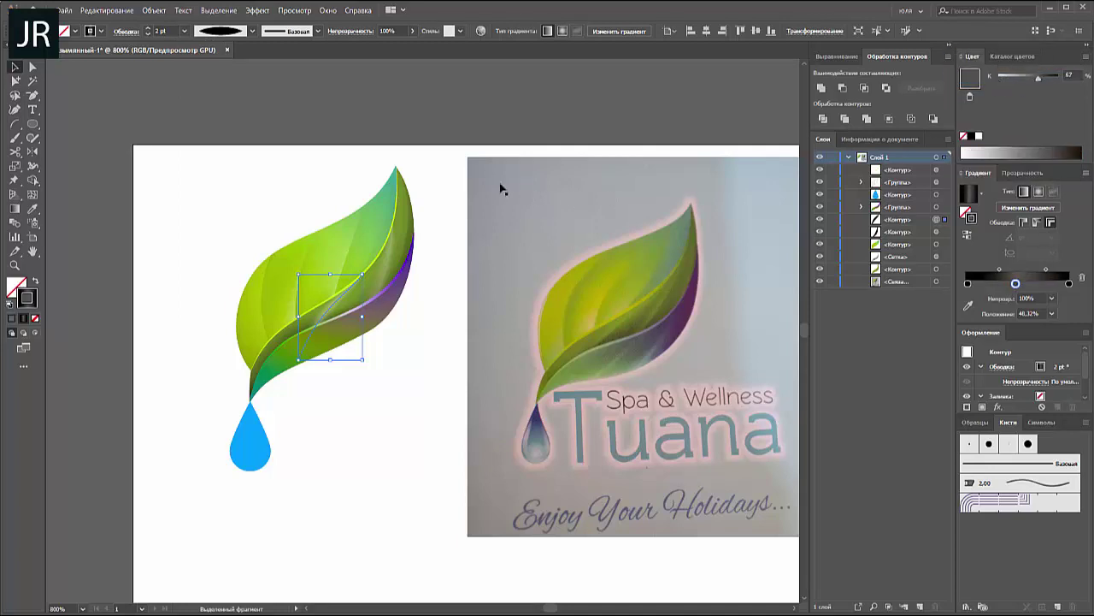
left_click(464, 176)
left_click(335, 304)
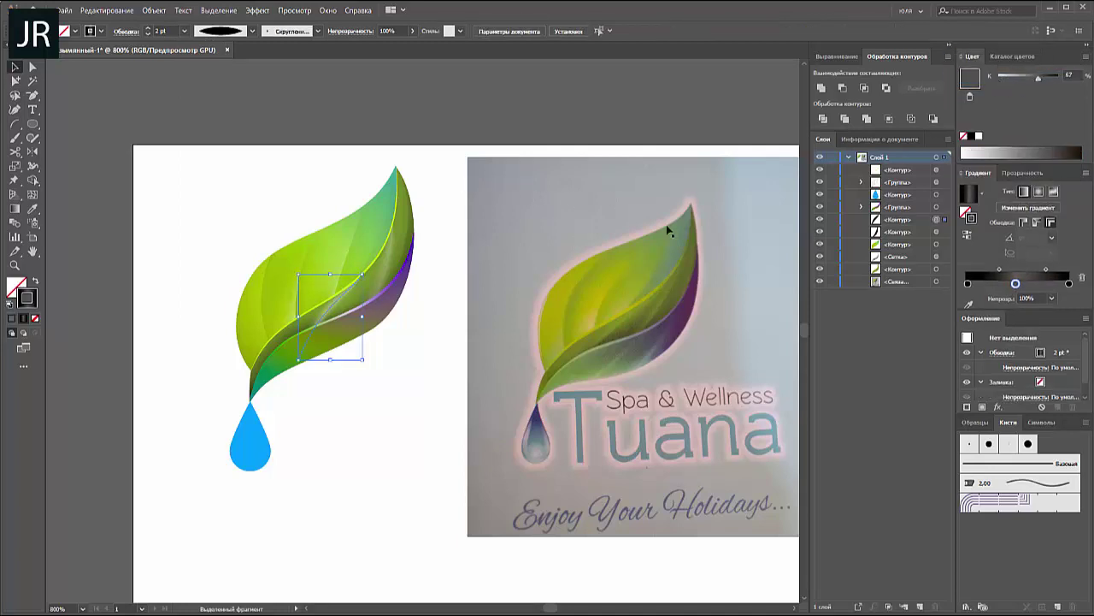
left_click(1044, 76)
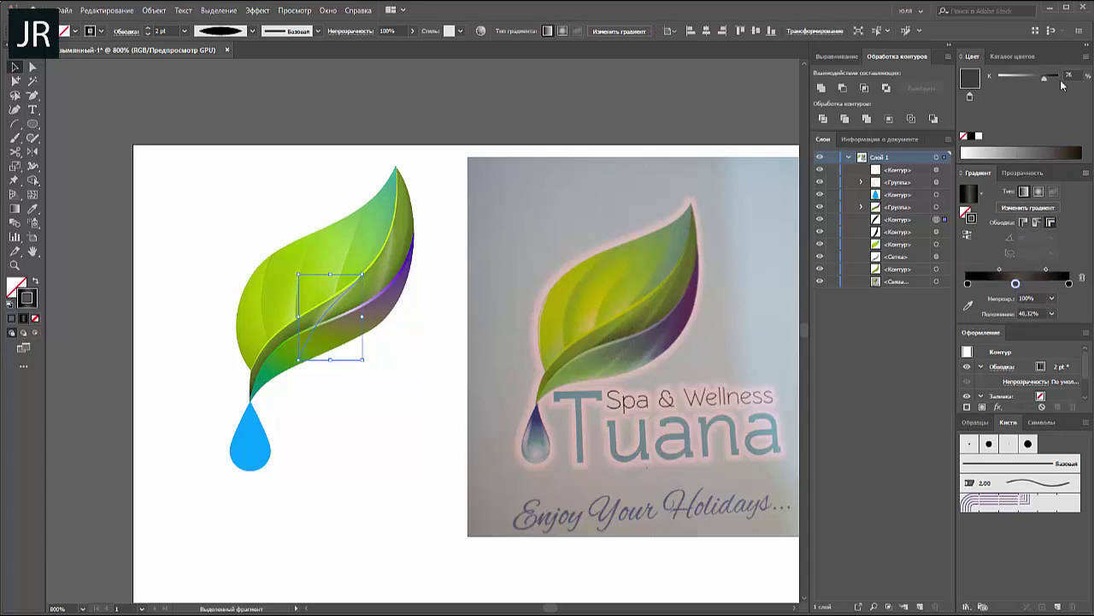
left_click(1045, 77)
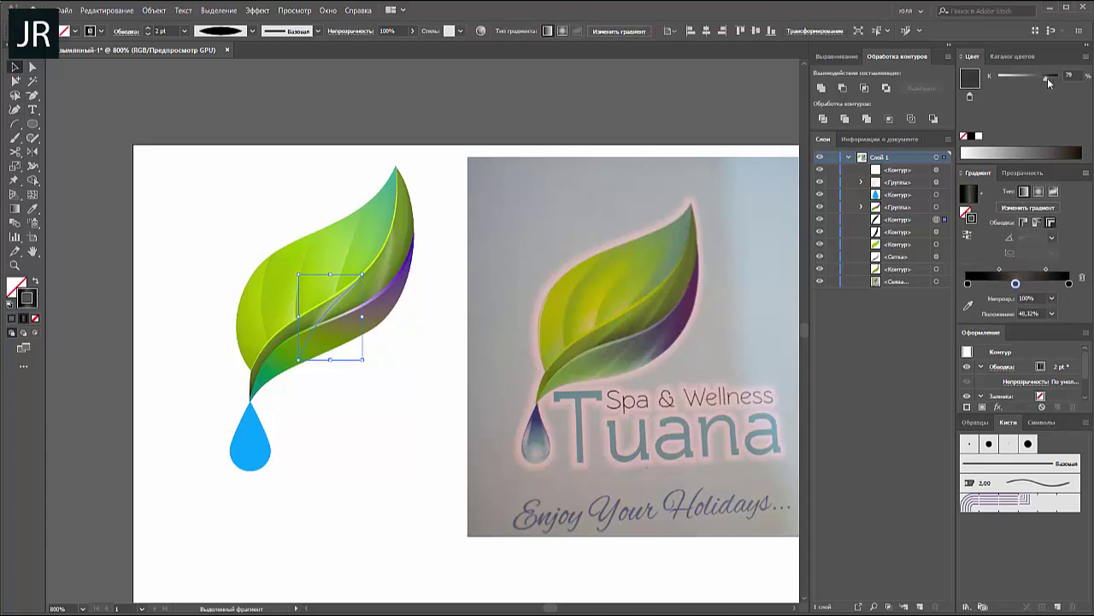
left_click(447, 292)
left_click(349, 343)
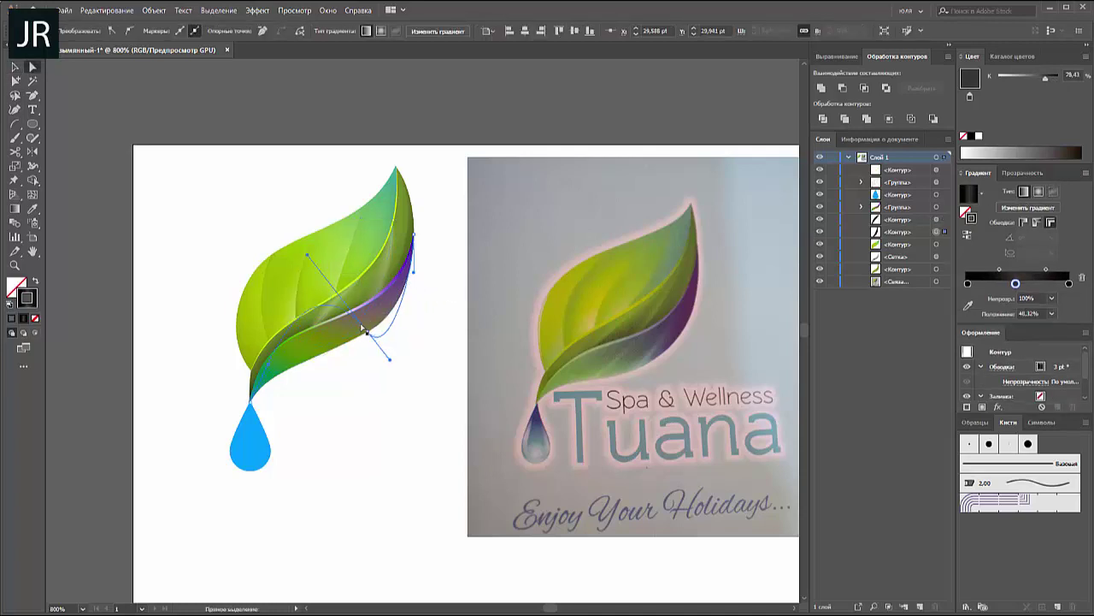
- Move a vein anchor to reshape it and set the vein stroke to 2 pt
left_click(419, 366)
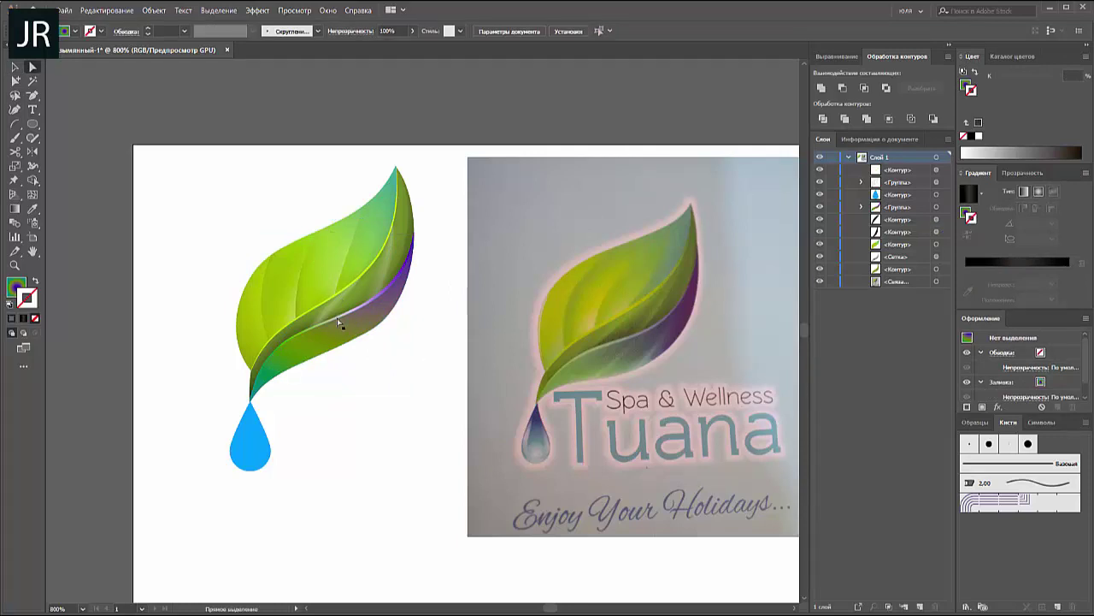
left_click(386, 285)
left_click(335, 356)
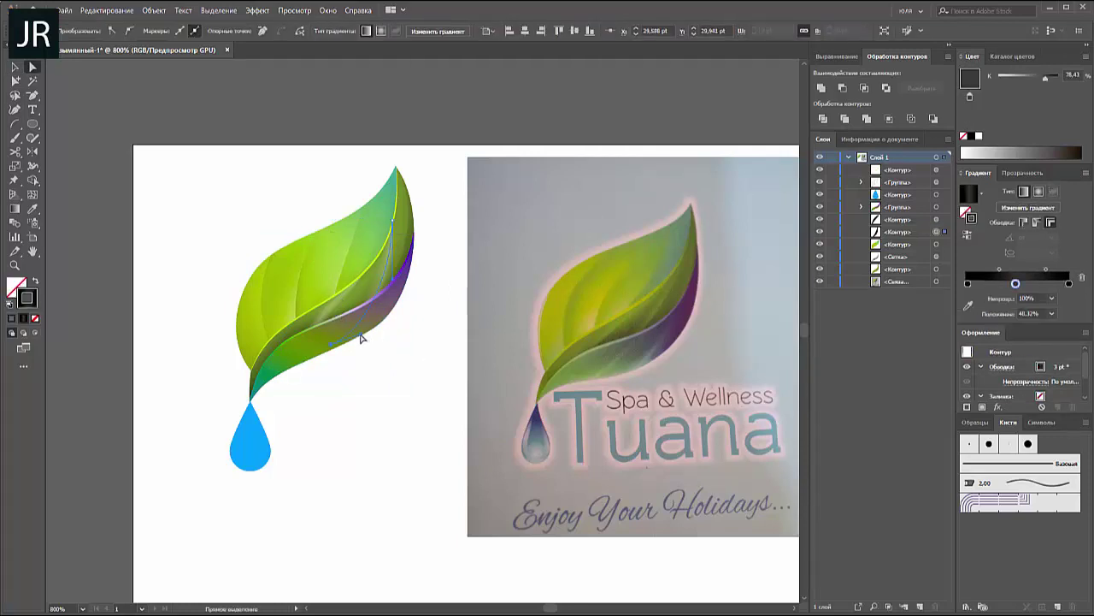
left_click_drag(361, 338, 359, 310)
left_click(15, 68)
left_click(391, 288)
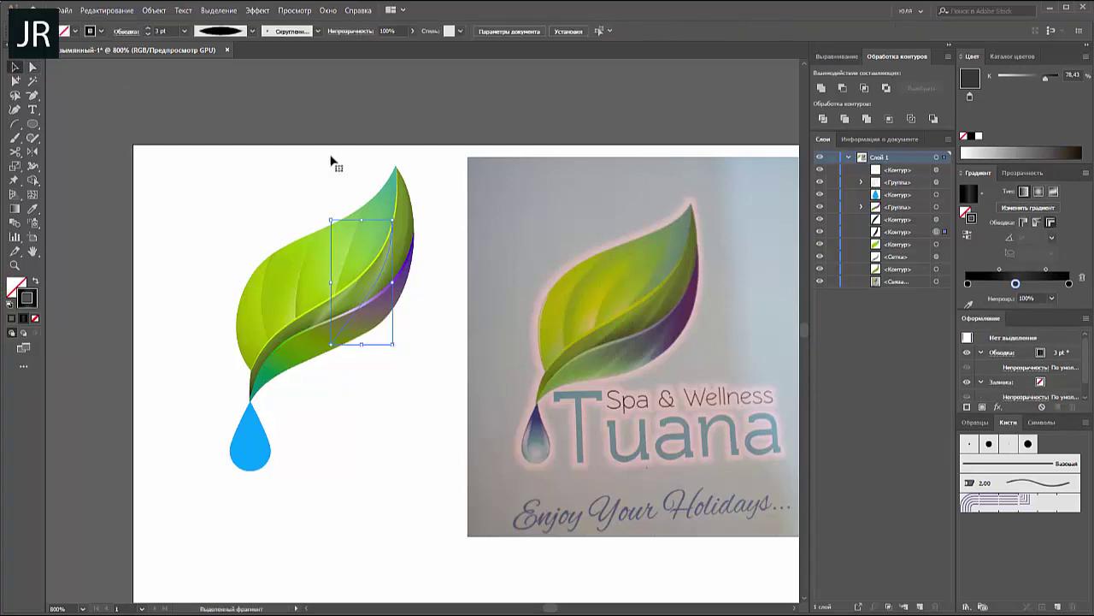
left_click(187, 36)
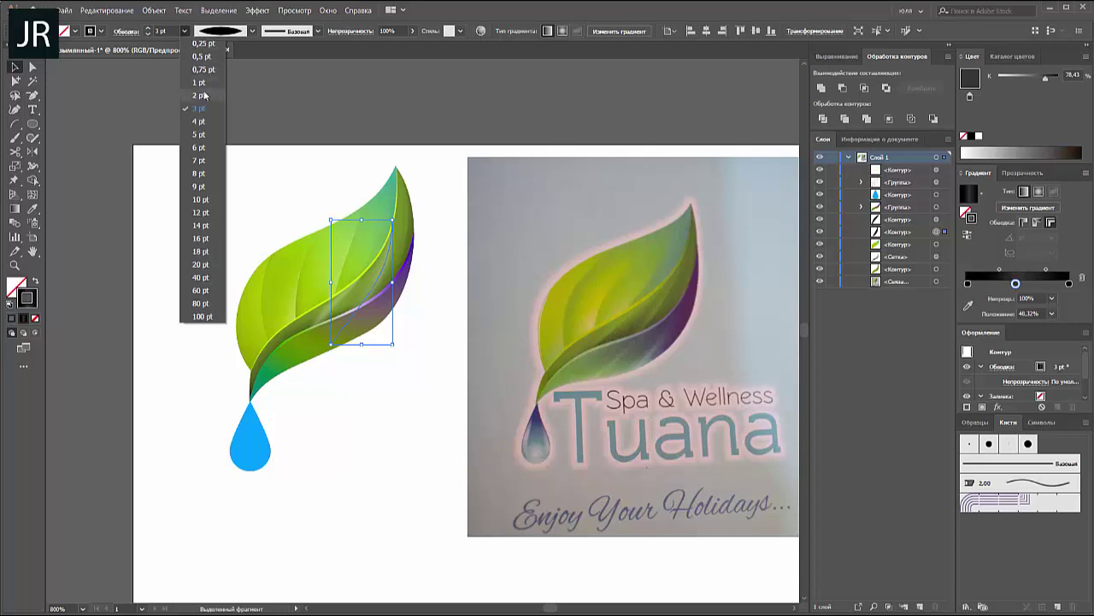
left_click(197, 104)
- Reshape the highlight line so it bows outward along the leaf's right edge
key("a")
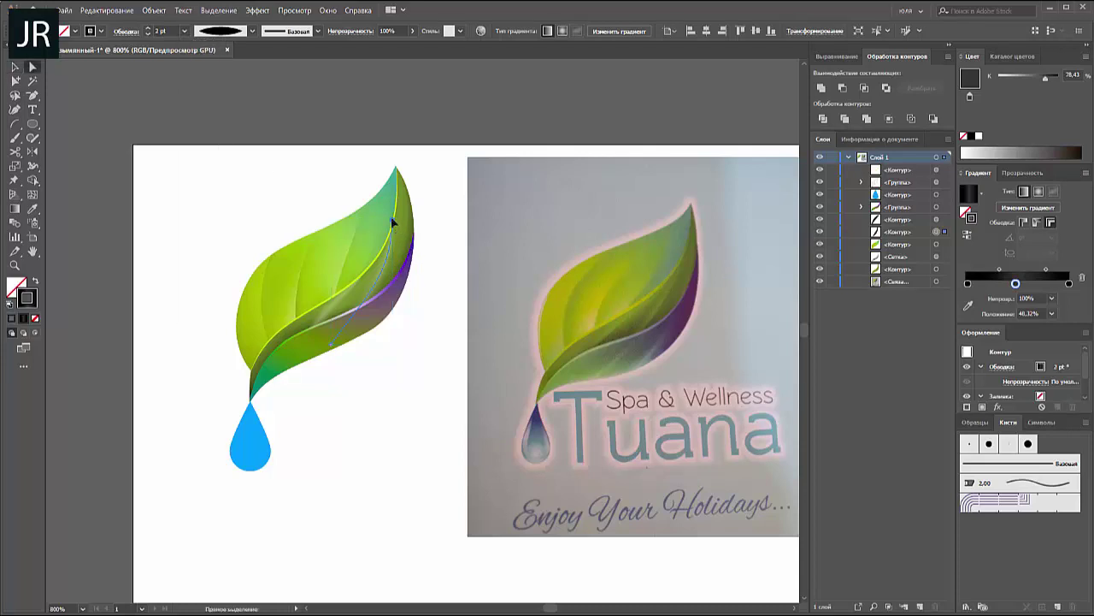
left_click(393, 224)
left_click(397, 297)
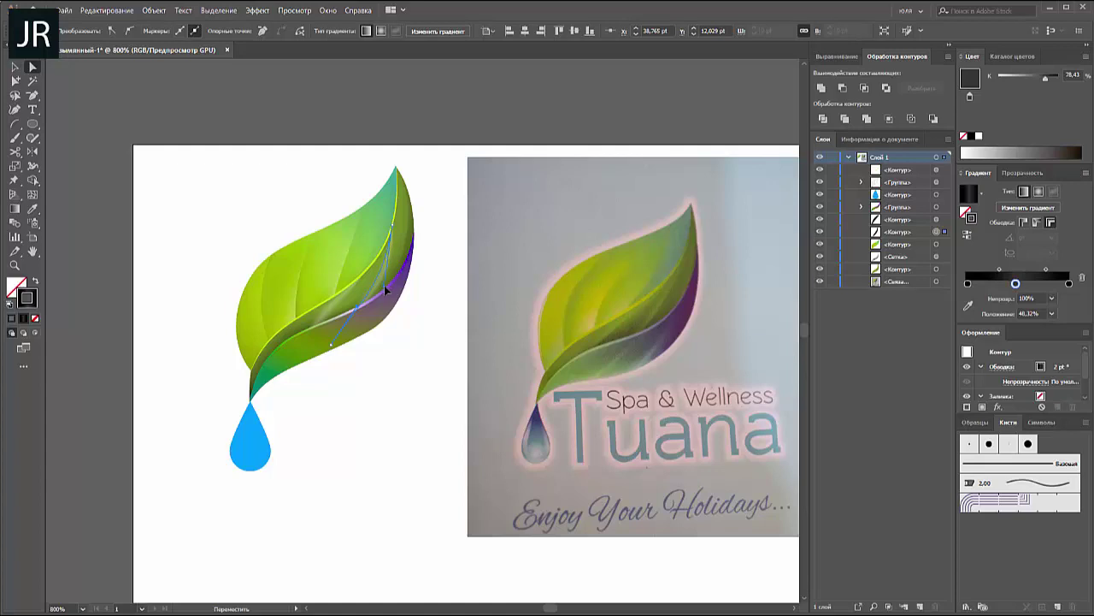
left_click(412, 347)
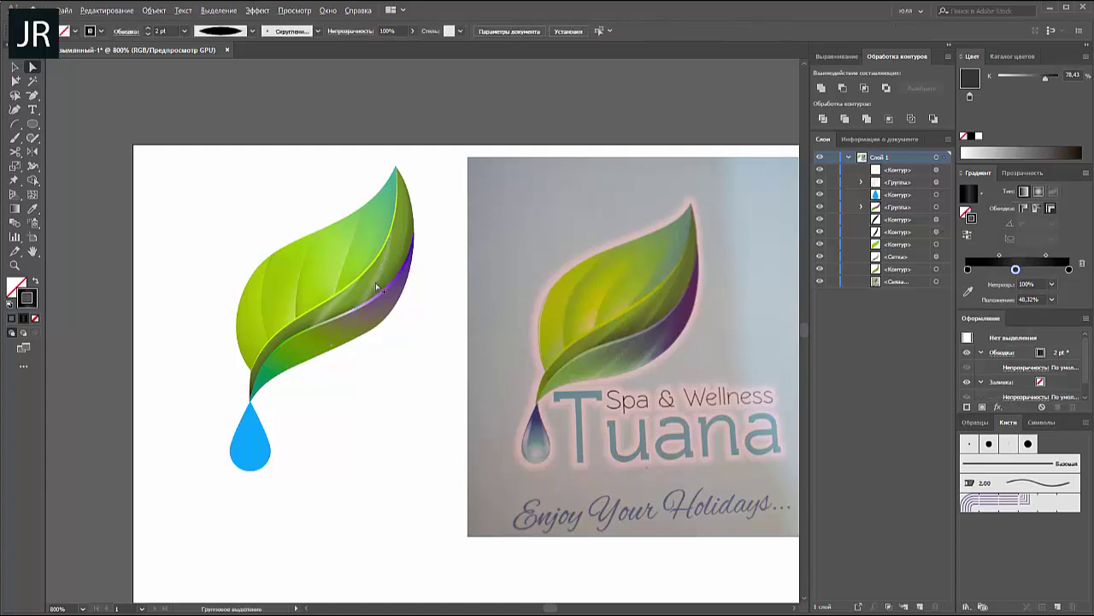
left_click(380, 321)
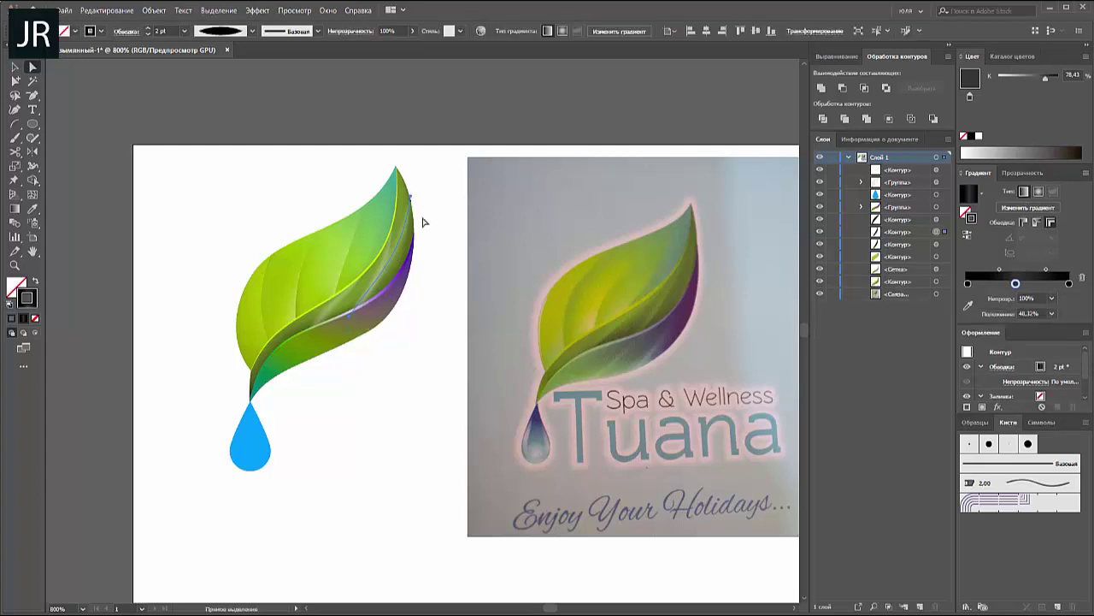
left_click(409, 197)
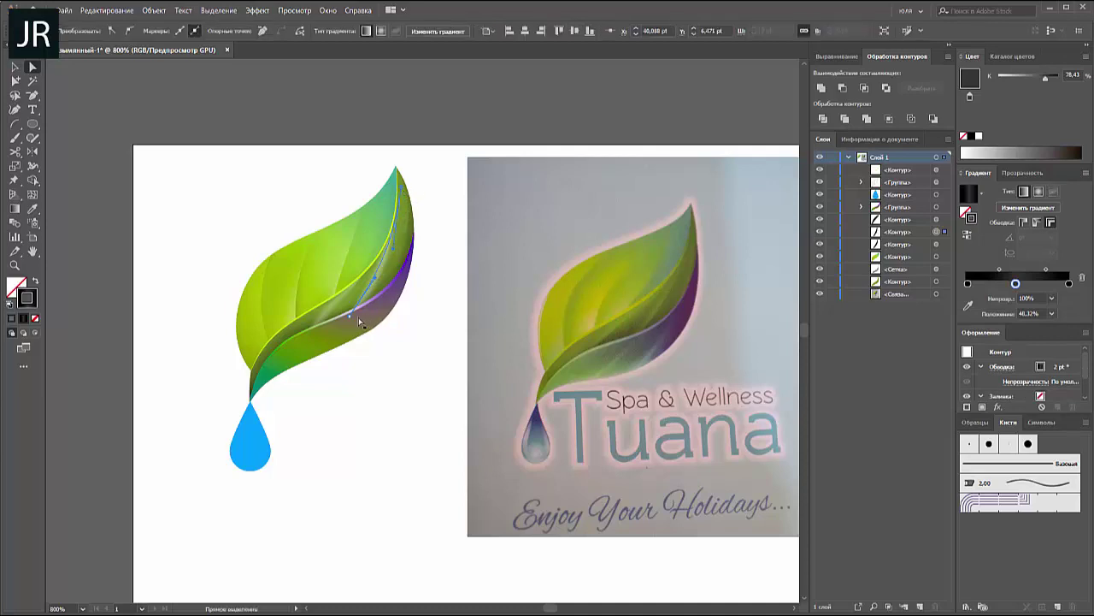
left_click_drag(351, 321, 367, 322)
left_click(395, 260)
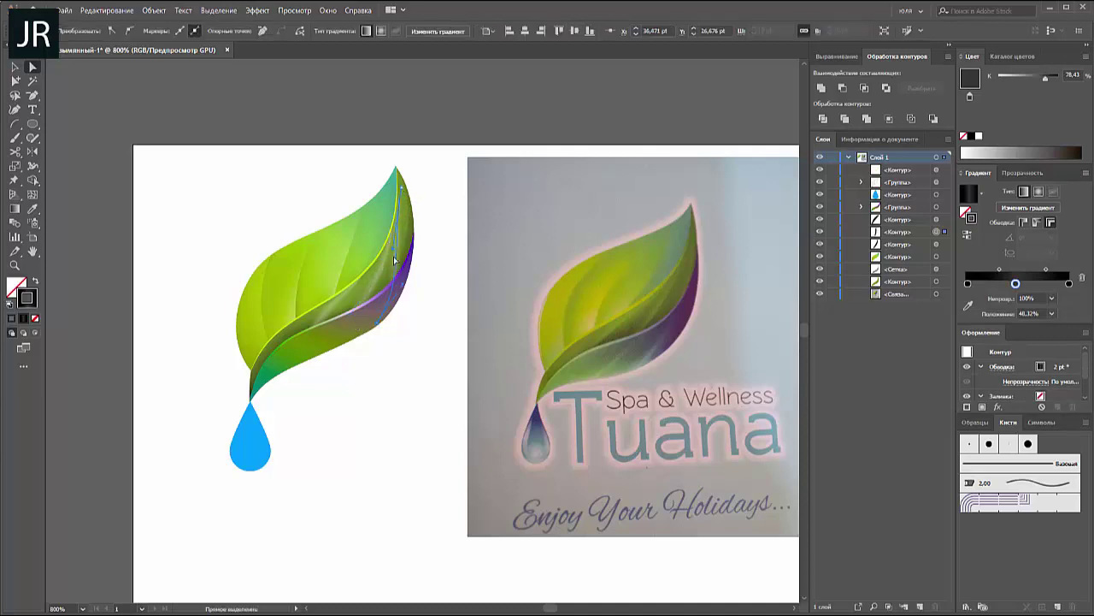
left_click_drag(395, 253, 416, 236)
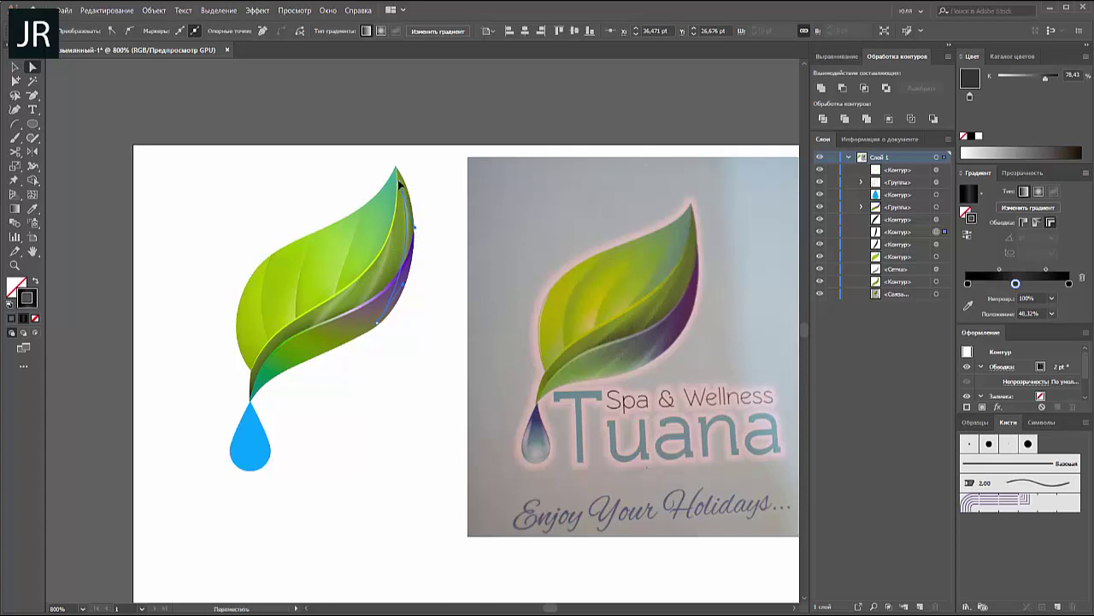
left_click(435, 169)
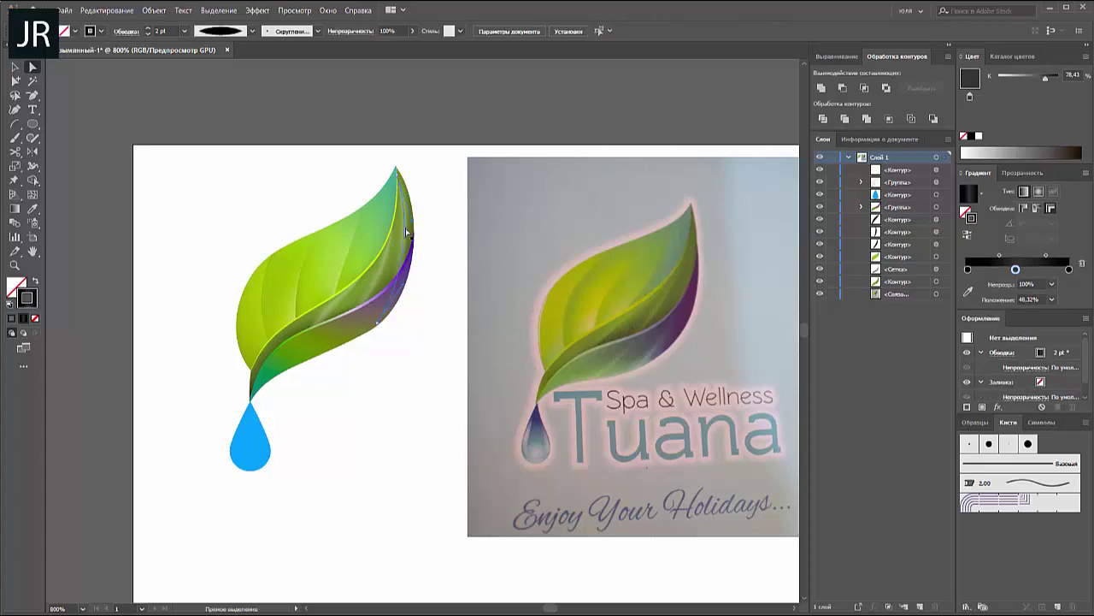
- Thin the right-edge highlight line to 0.75 pt and select the tip line for 1 pt
key("v")
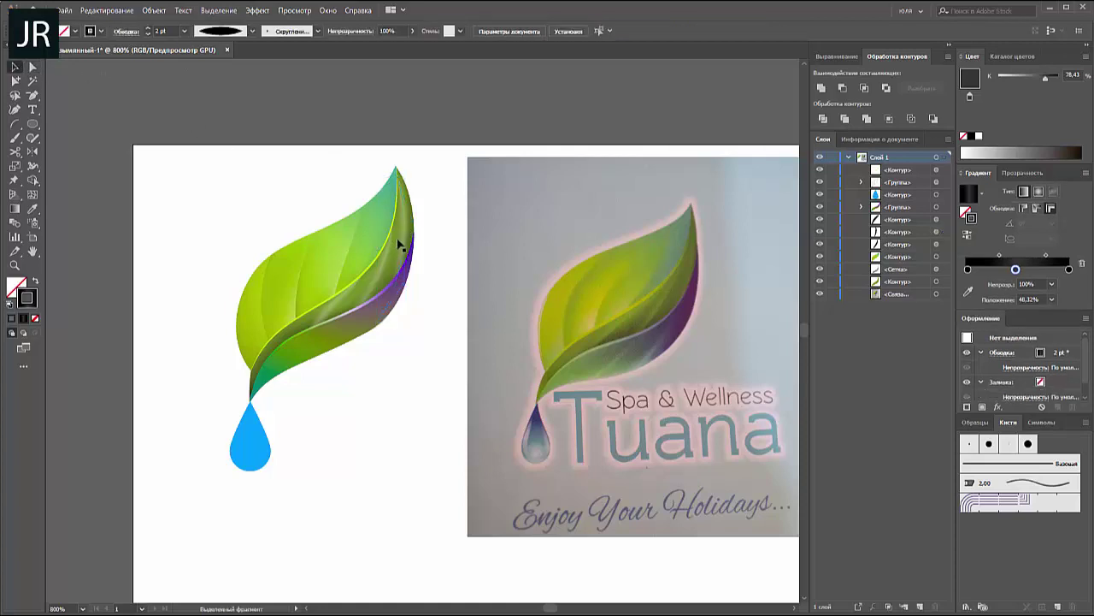
left_click(399, 244)
left_click(185, 31)
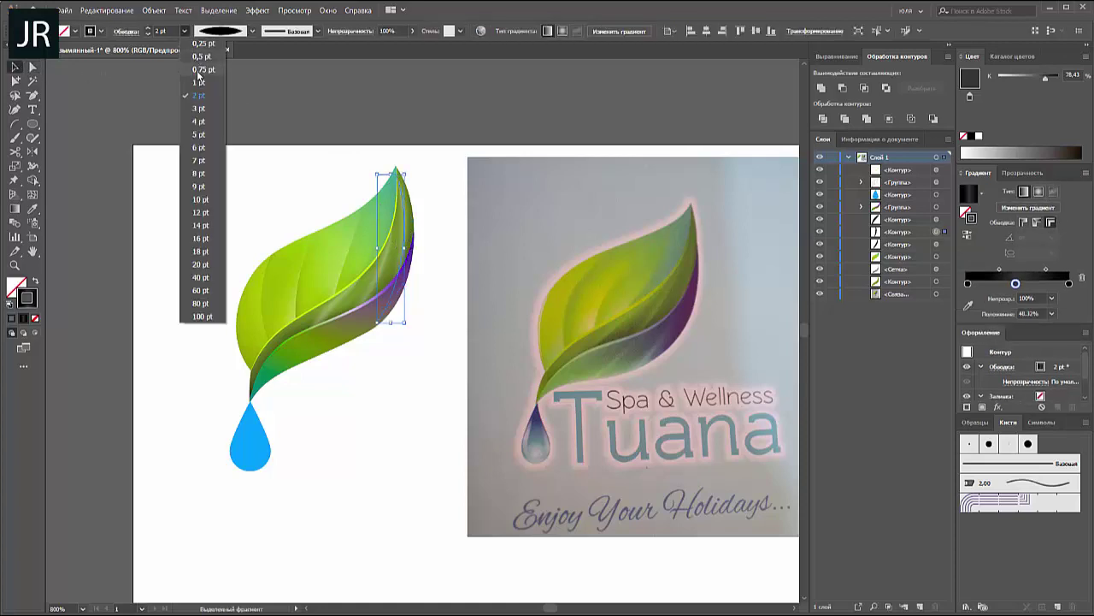
left_click(199, 70)
left_click(261, 112)
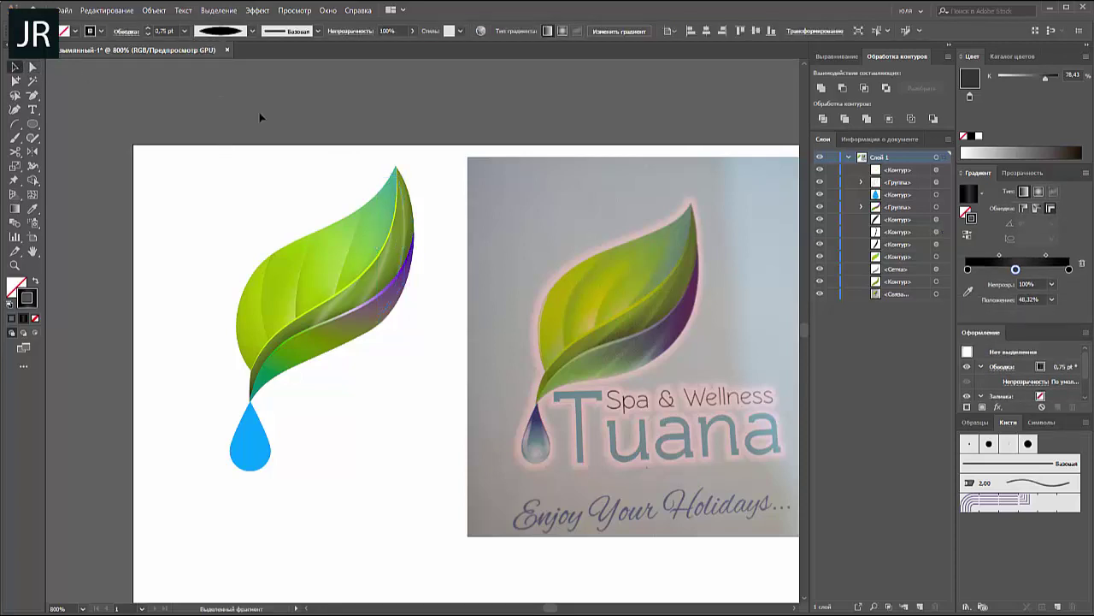
left_click(407, 205)
left_click(184, 31)
- Give the line a 1 pt stroke, then paste a copy of the small highlight stroke up-right
left_click(197, 83)
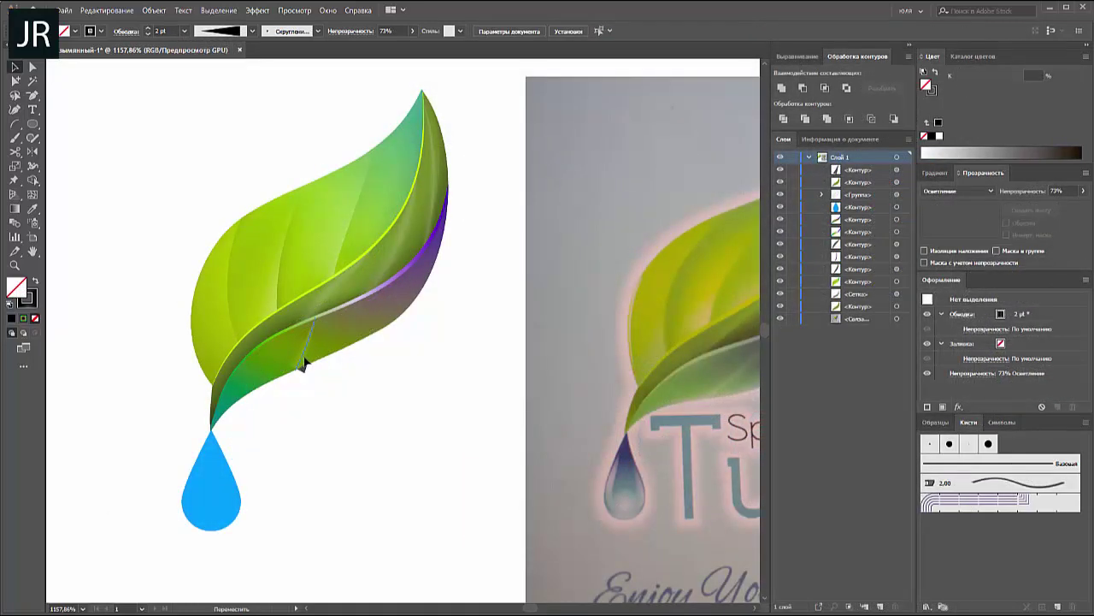
key("ctrl+minus")
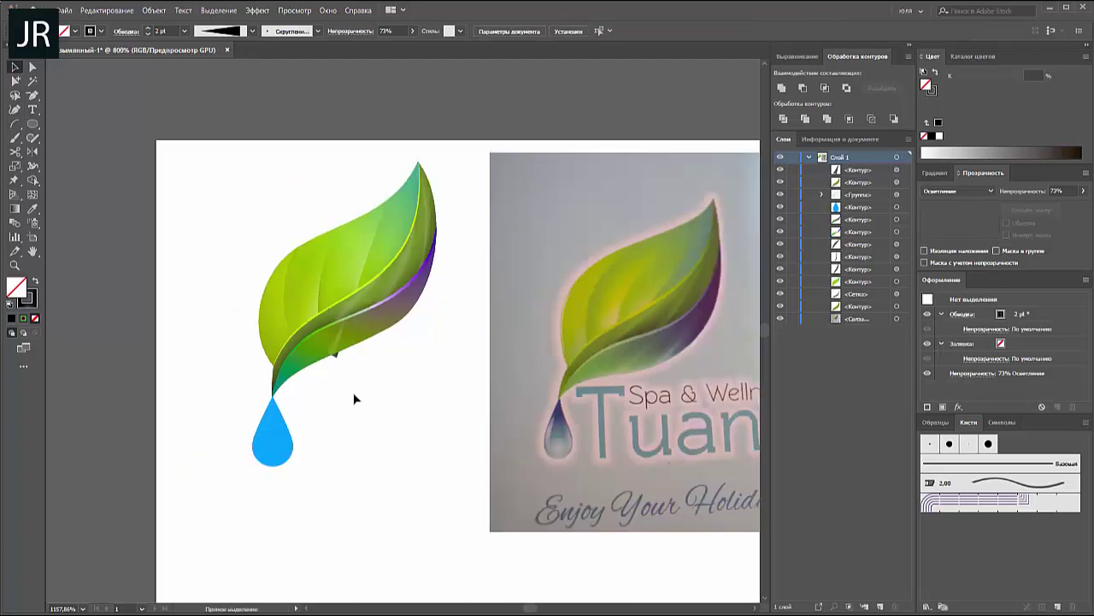
left_click(338, 343)
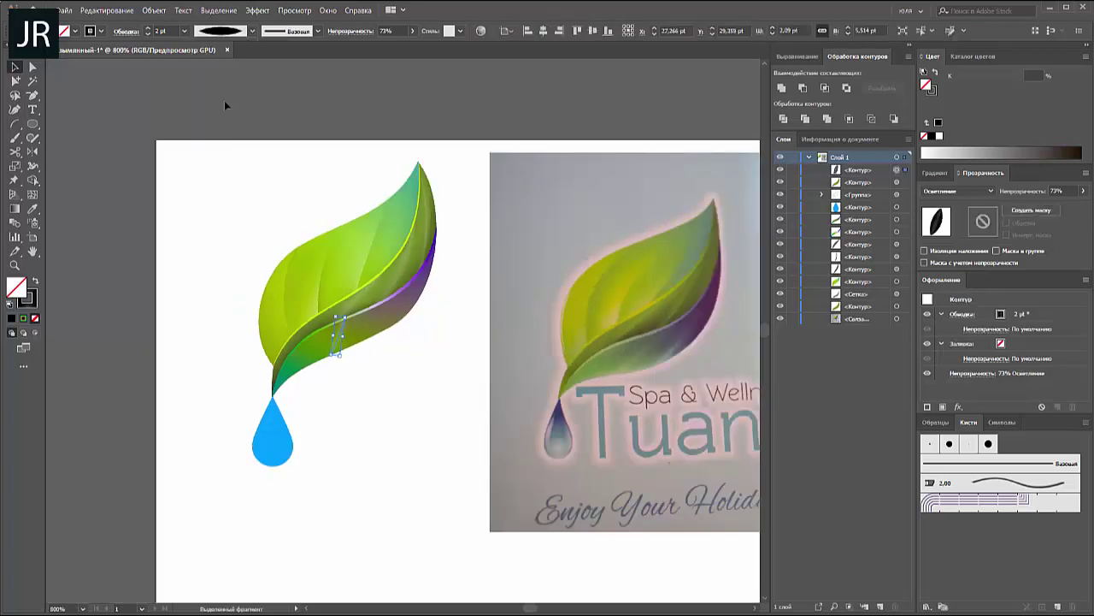
key("ctrl+c")
key("ctrl+f")
left_click_drag(347, 337, 386, 317)
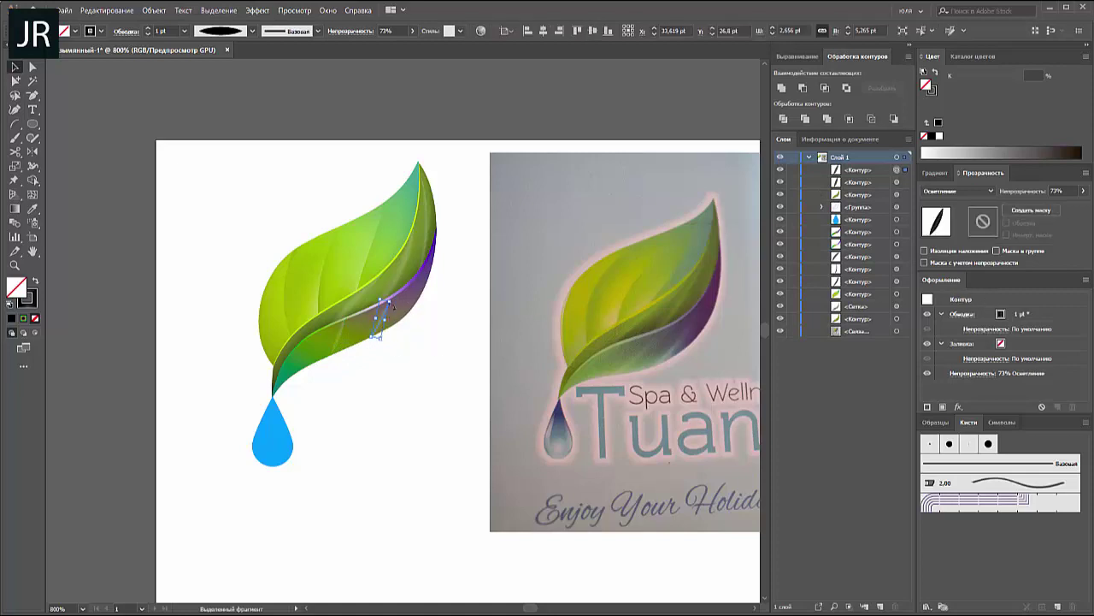
- Stretch the copy's lower end down-left along the fold and lower its opacity from 73% to 56%
key("a")
left_click_drag(372, 335, 320, 359)
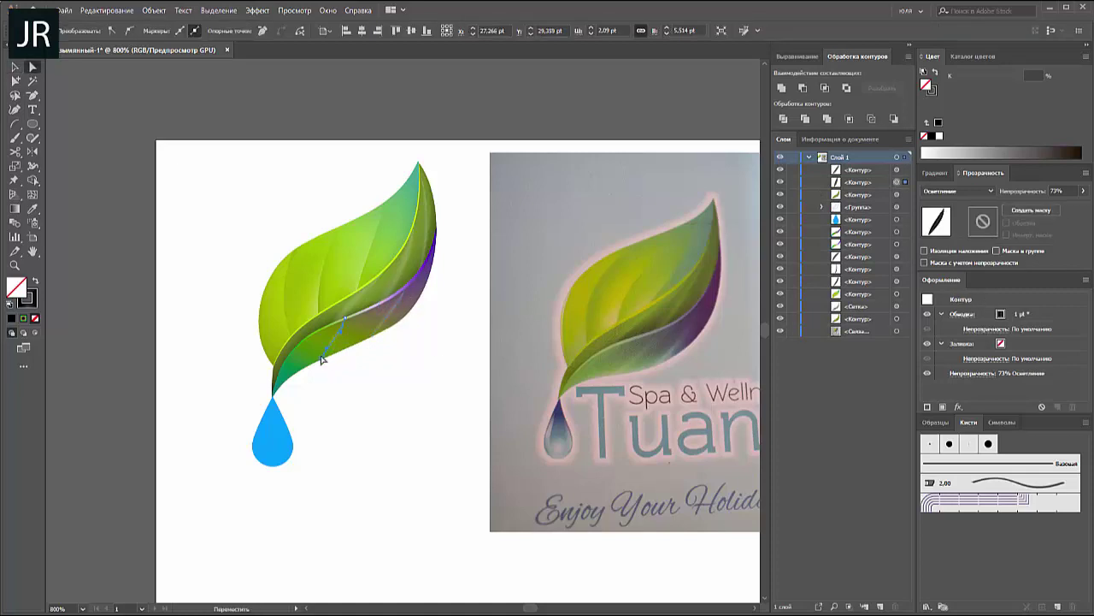
left_click(423, 371)
key("v")
left_click(349, 338)
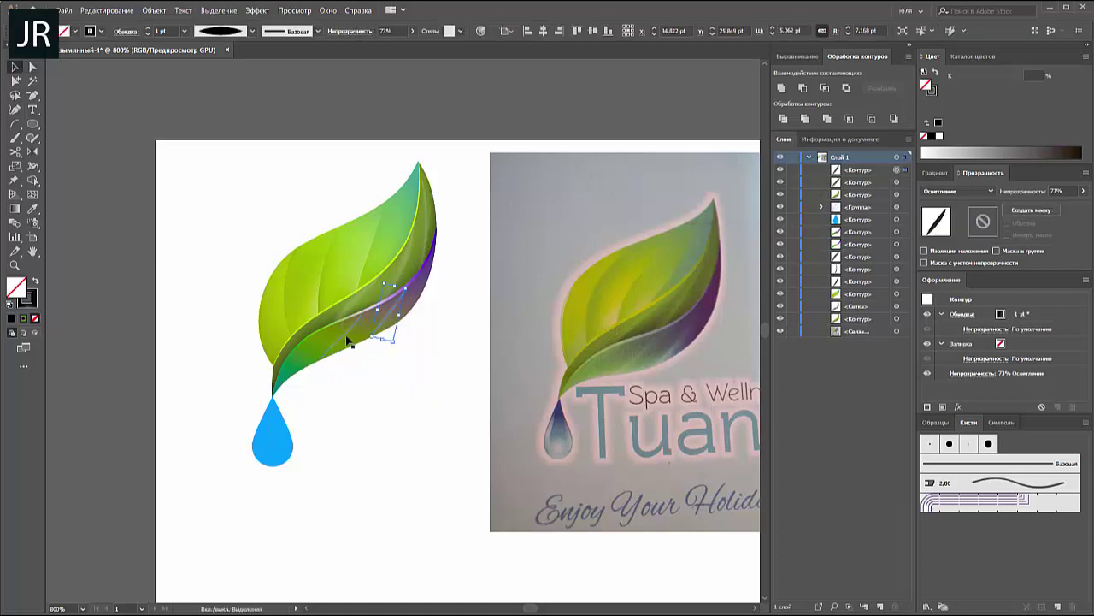
left_click(412, 31)
left_click_drag(398, 50, 389, 50)
left_click(410, 105)
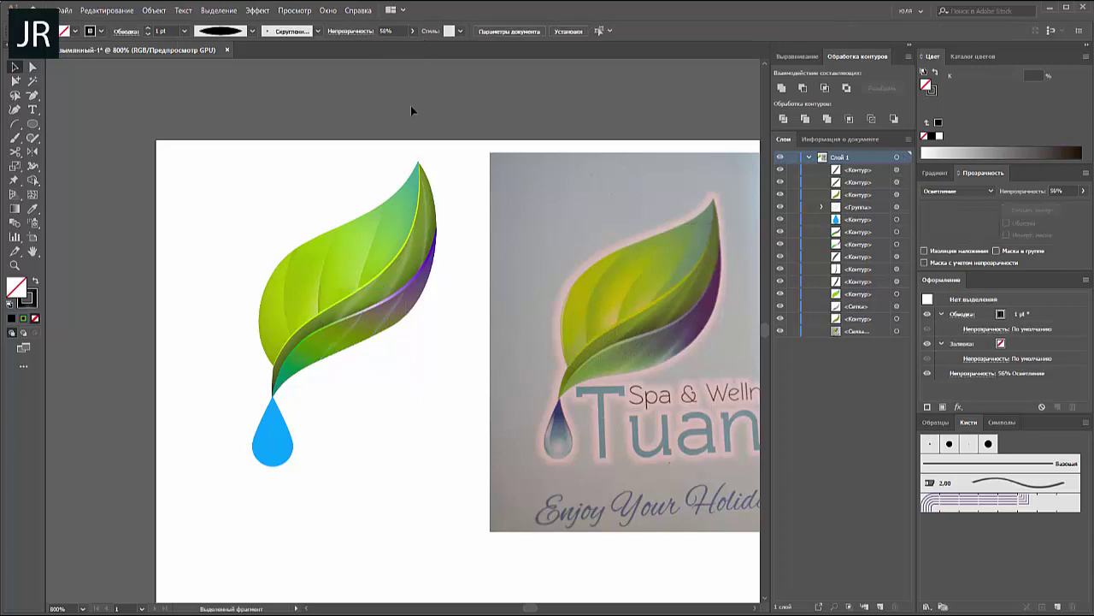
left_click_drag(425, 378, 337, 368)
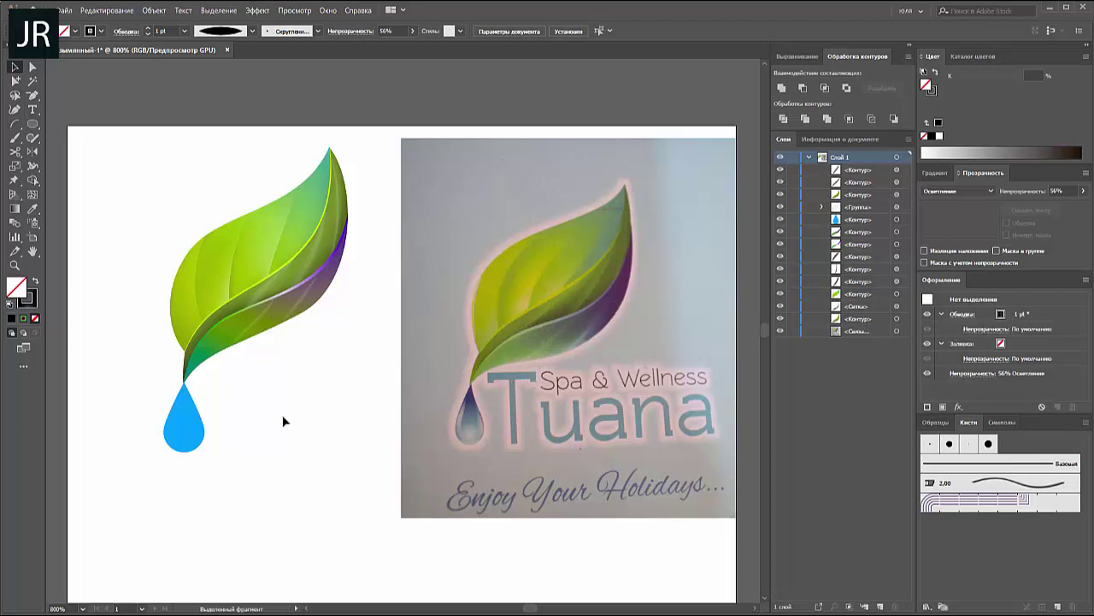
- Set the purple gradient band's teal stop to a pale teal of about HSB 171°, 21%, 72%
key("a")
left_click(212, 351)
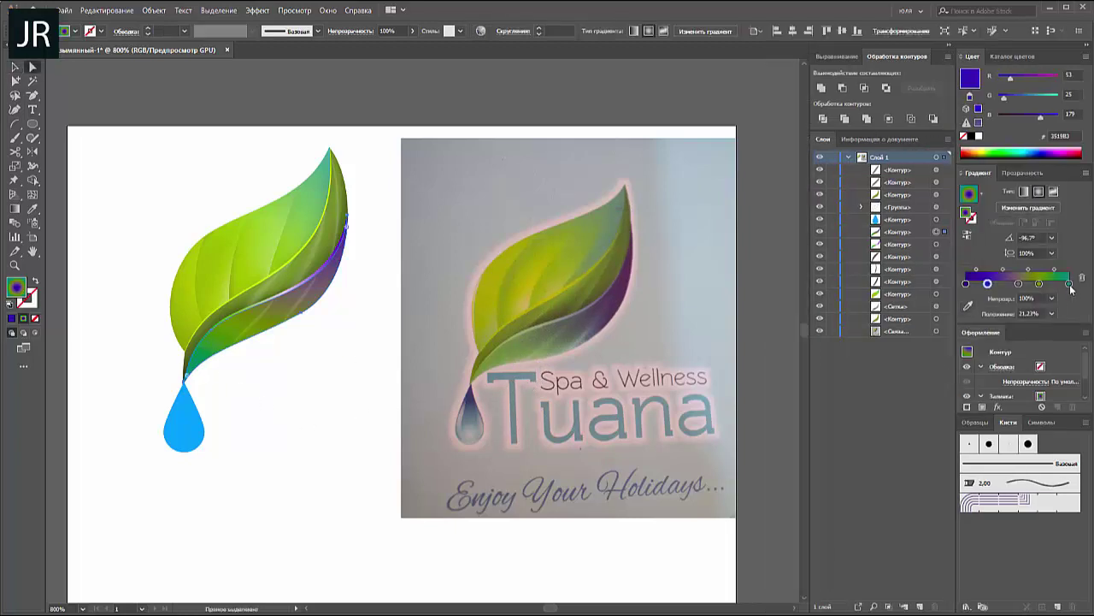
left_click(1069, 283)
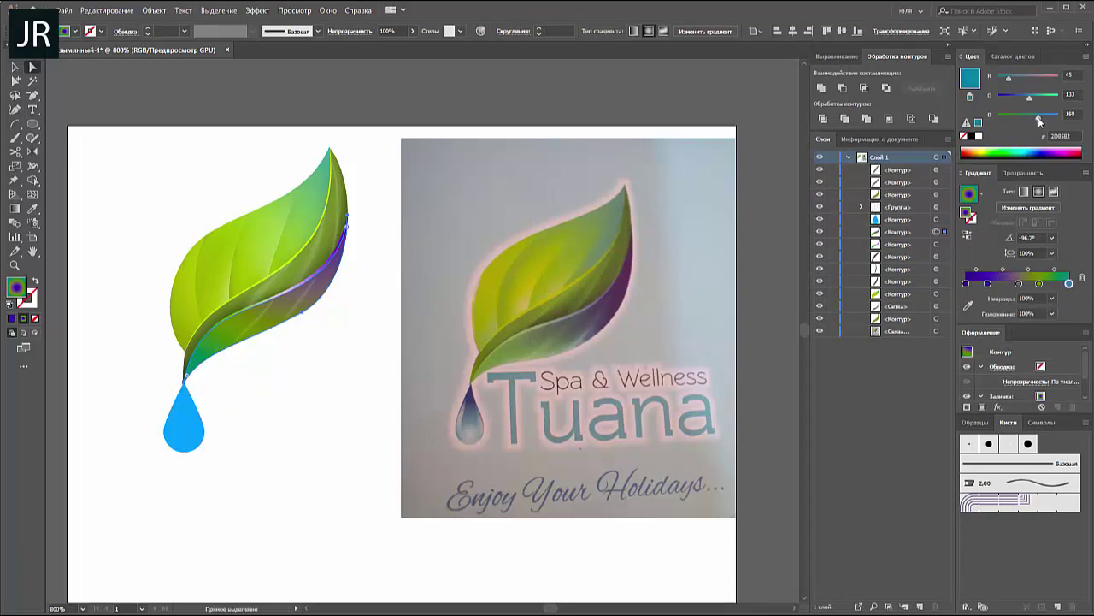
left_click(1086, 56)
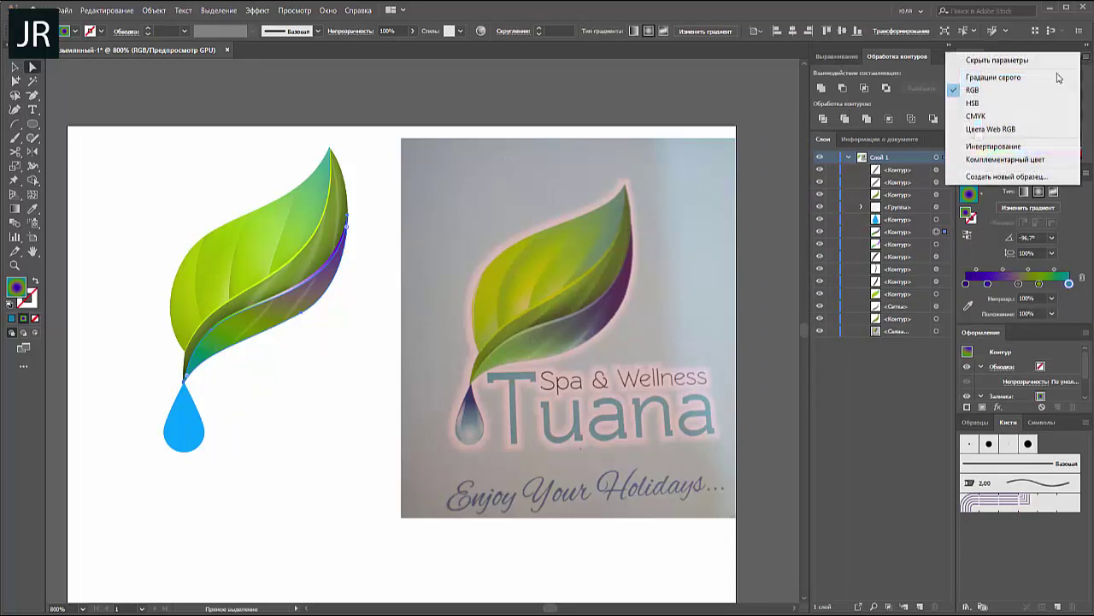
left_click(981, 104)
mouse_move(1041, 95)
left_mouse_down()
mouse_move(1022, 97)
mouse_move(1028, 79)
left_mouse_up()
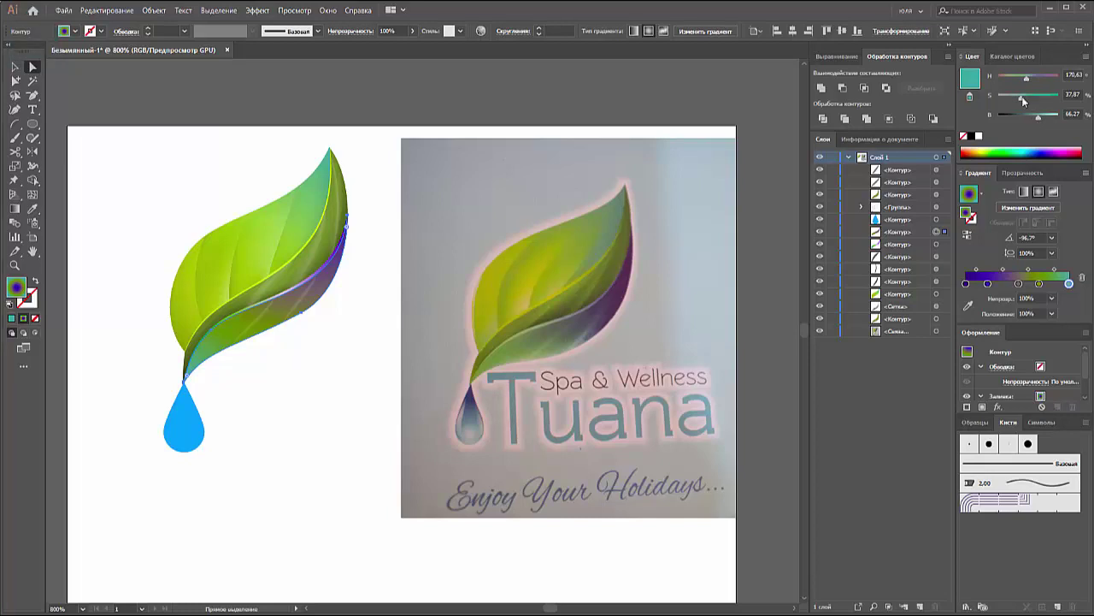
left_click_drag(1021, 98, 1026, 100)
left_click(1017, 101)
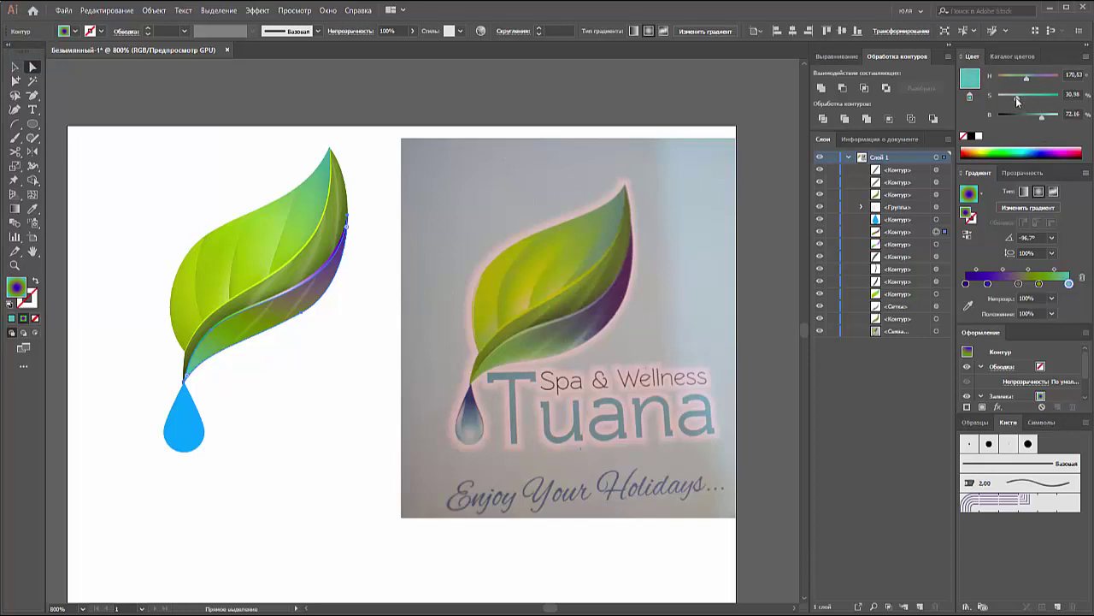
left_click_drag(1016, 101, 1012, 100)
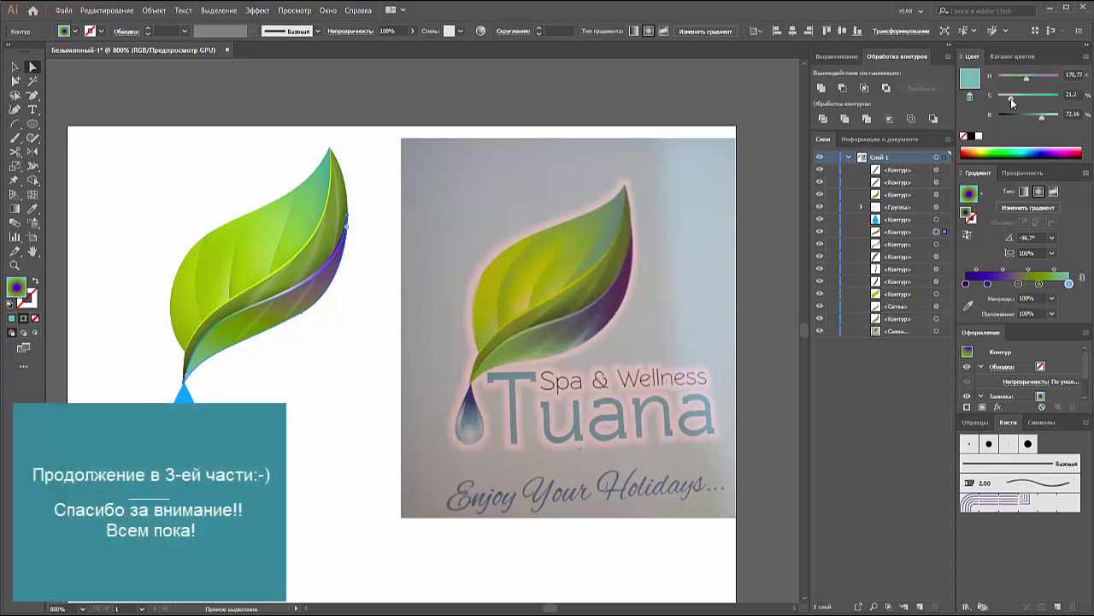
left_click(319, 412)
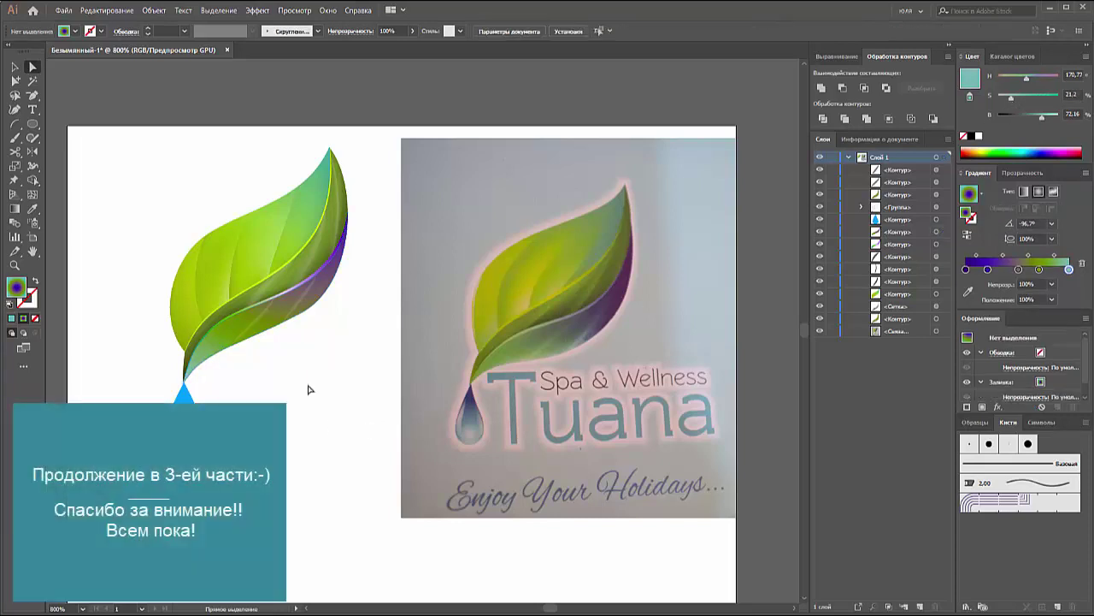
key("ctrl+minus")
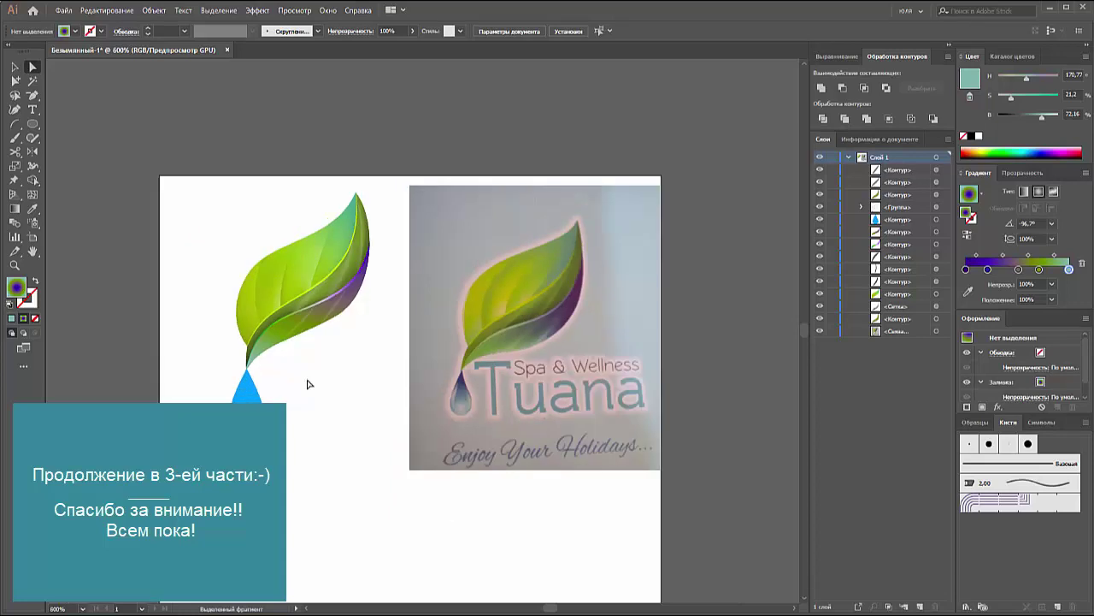
key("ctrl+minus")
key("ctrl+plus")
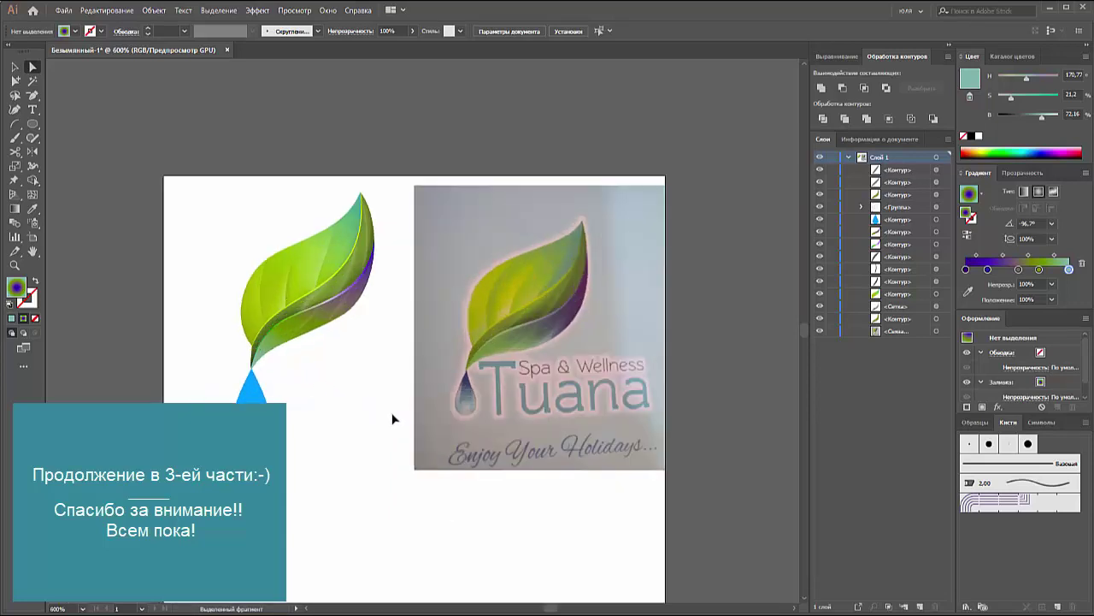
left_click_drag(354, 389, 379, 399)
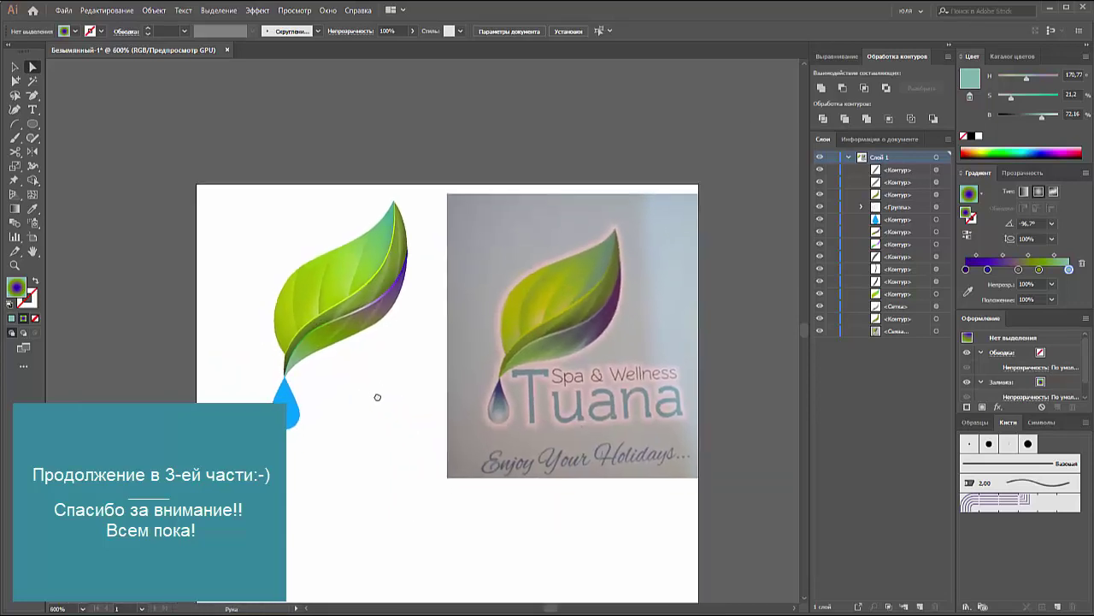
left_click(15, 67)
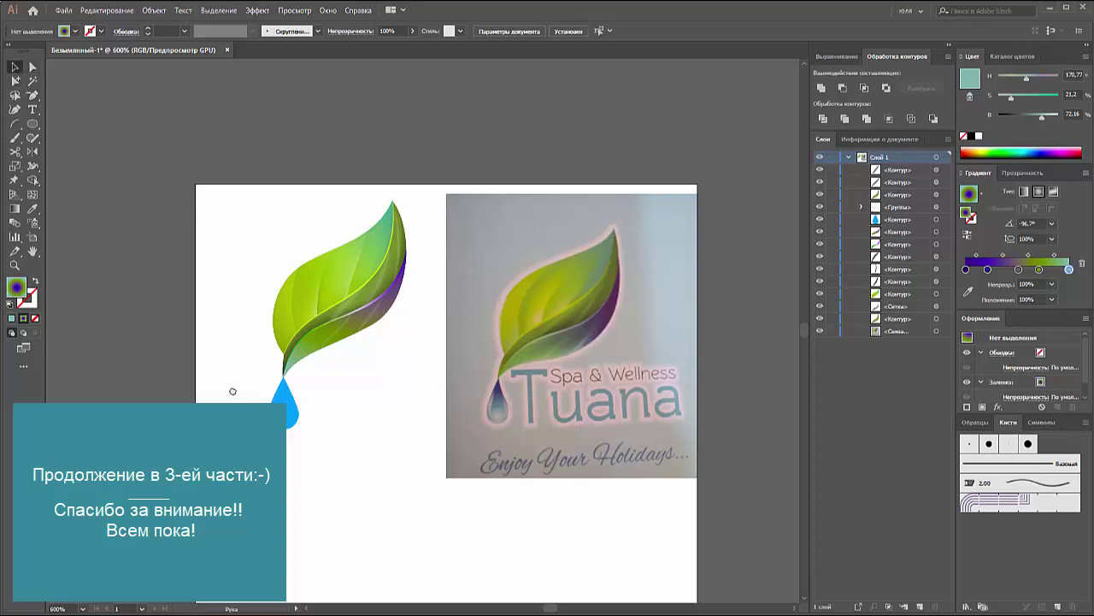